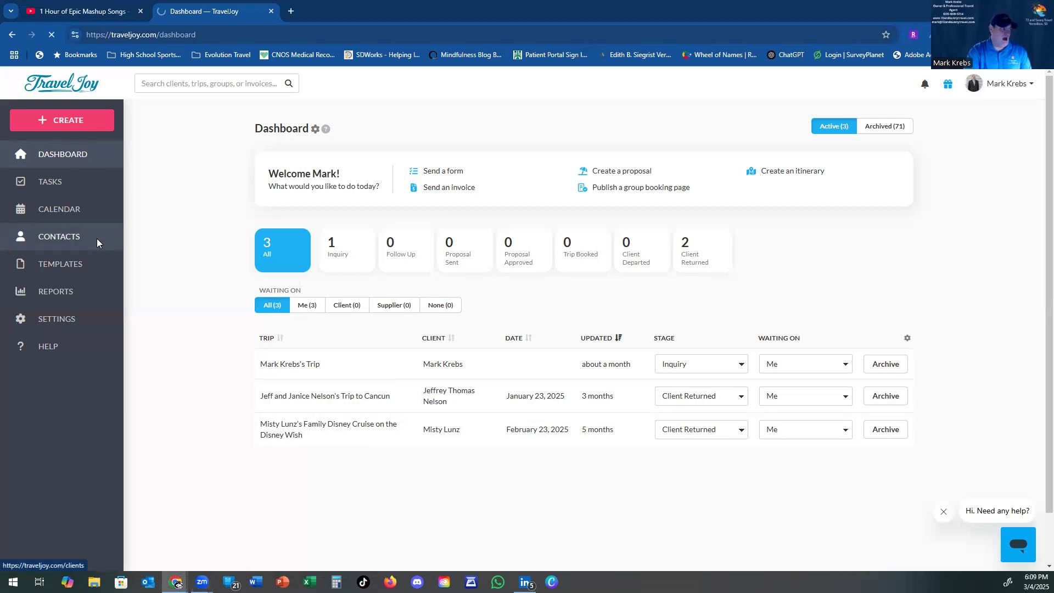
# Step: Go to Contacts and scroll through the Clients list of 80 active clients
pyautogui.click(70, 243)
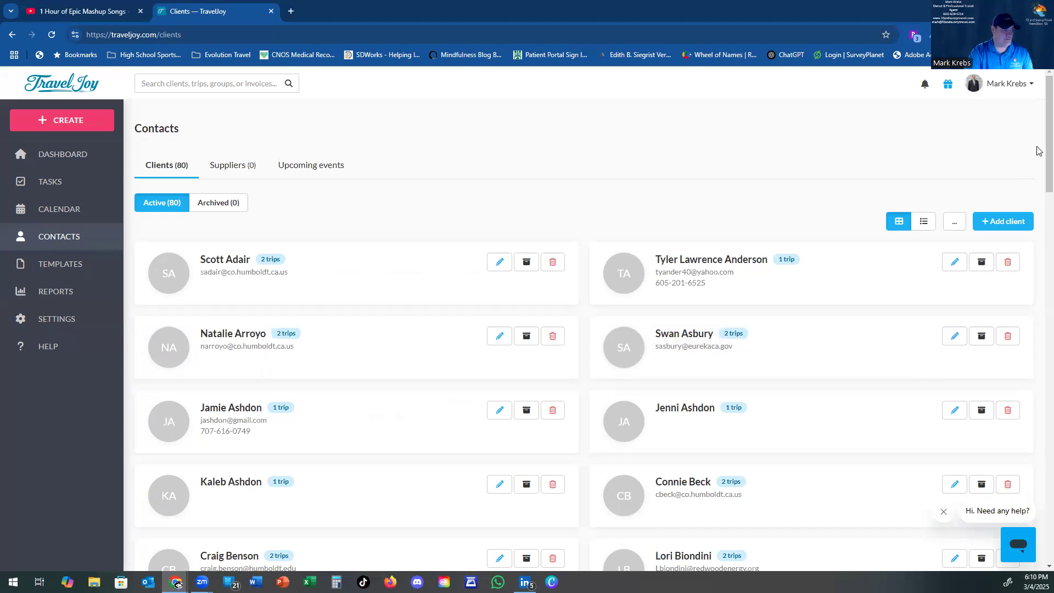
pyautogui.moveTo(1048, 144); pyautogui.dragTo(1037, 403)
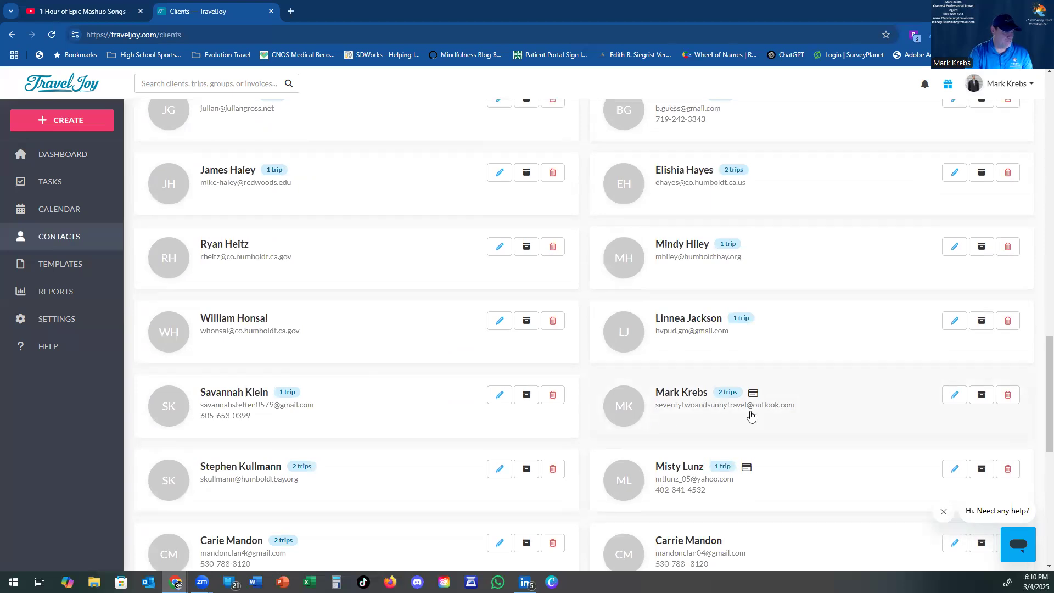
# Step: Open the user's own client contact and enter the missing middle name
pyautogui.click(829, 403)
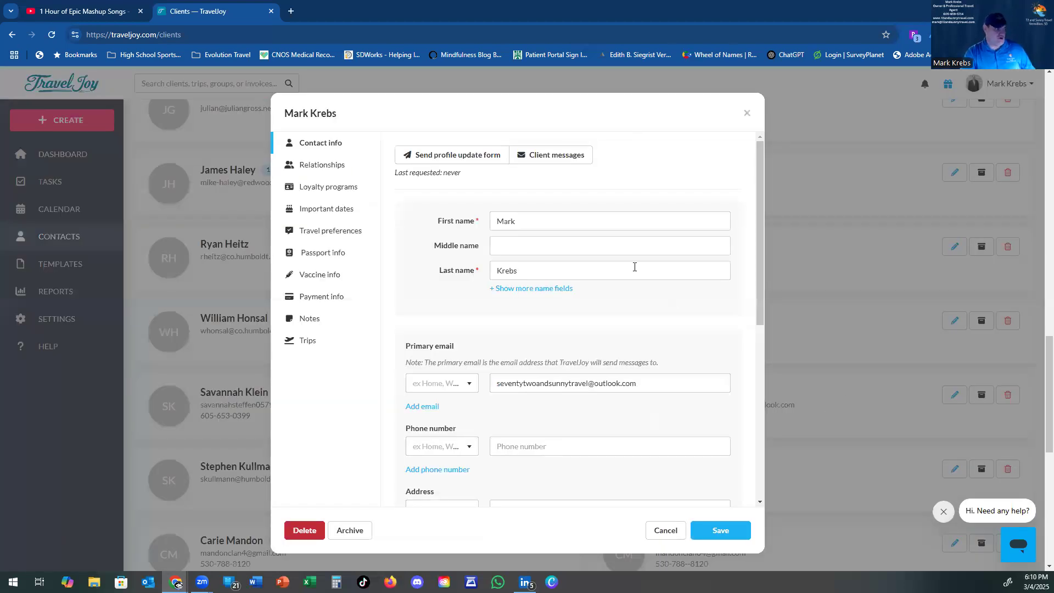
pyautogui.click(528, 241)
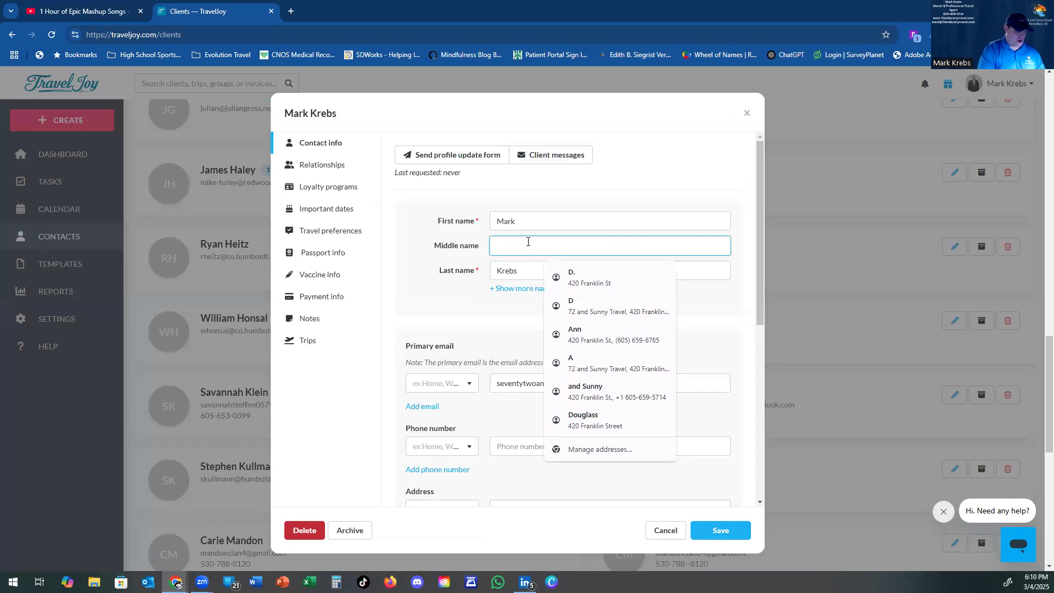
pyautogui.write('Douglass')
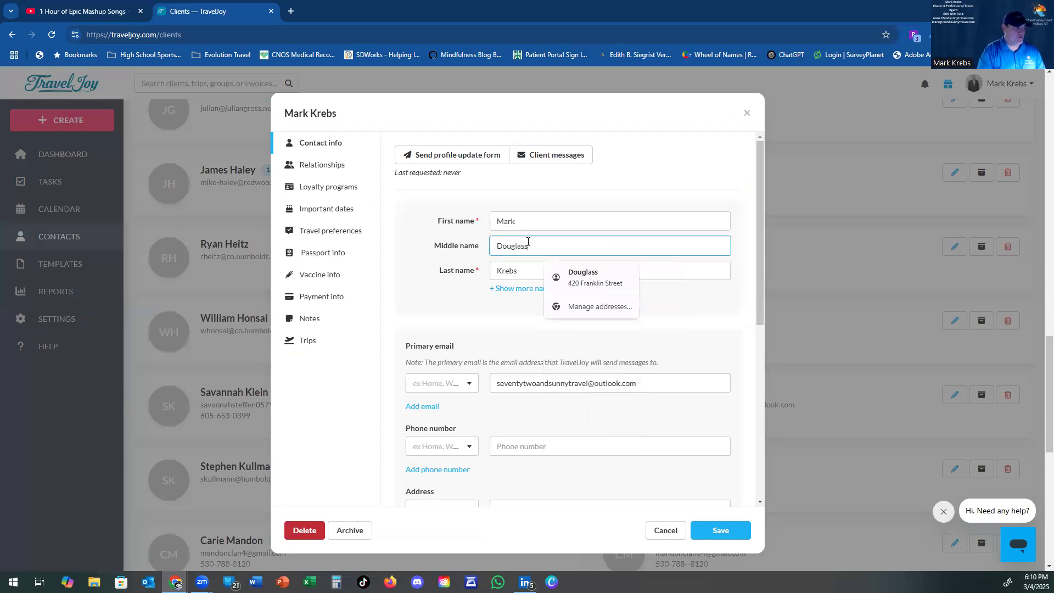
pyautogui.click(435, 287)
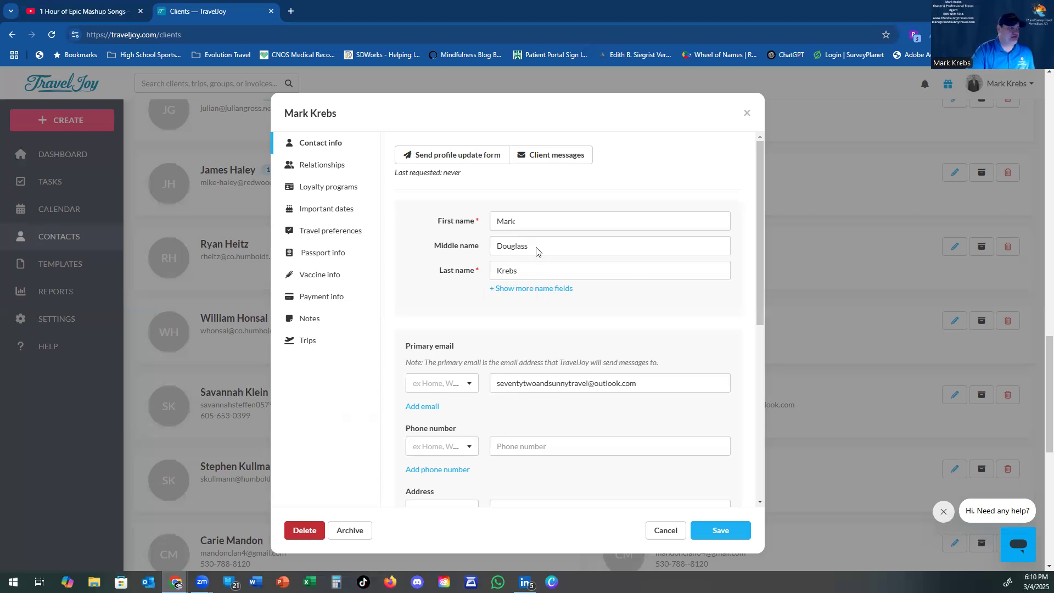
# Step: Label the primary email as Work and add a Work phone number
pyautogui.click(473, 387)
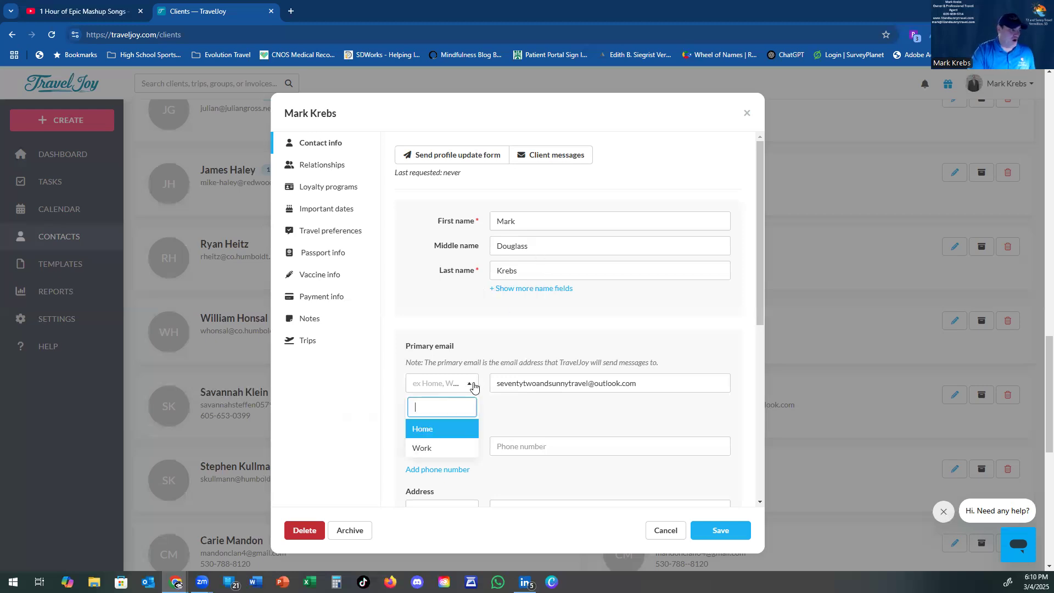
pyautogui.click(435, 445)
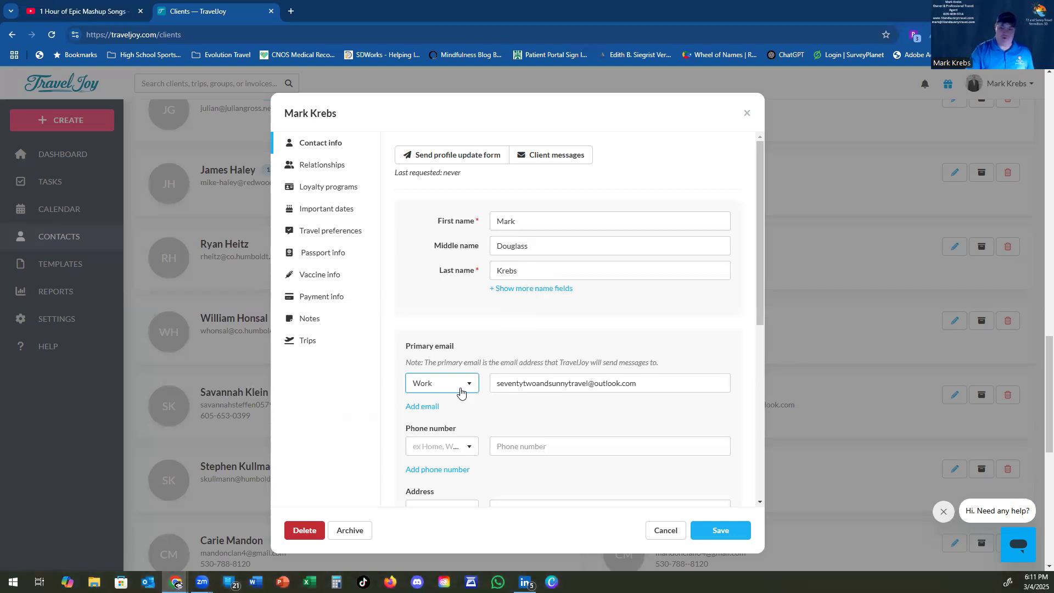
pyautogui.click(451, 447)
pyautogui.click(433, 372)
pyautogui.click(526, 445)
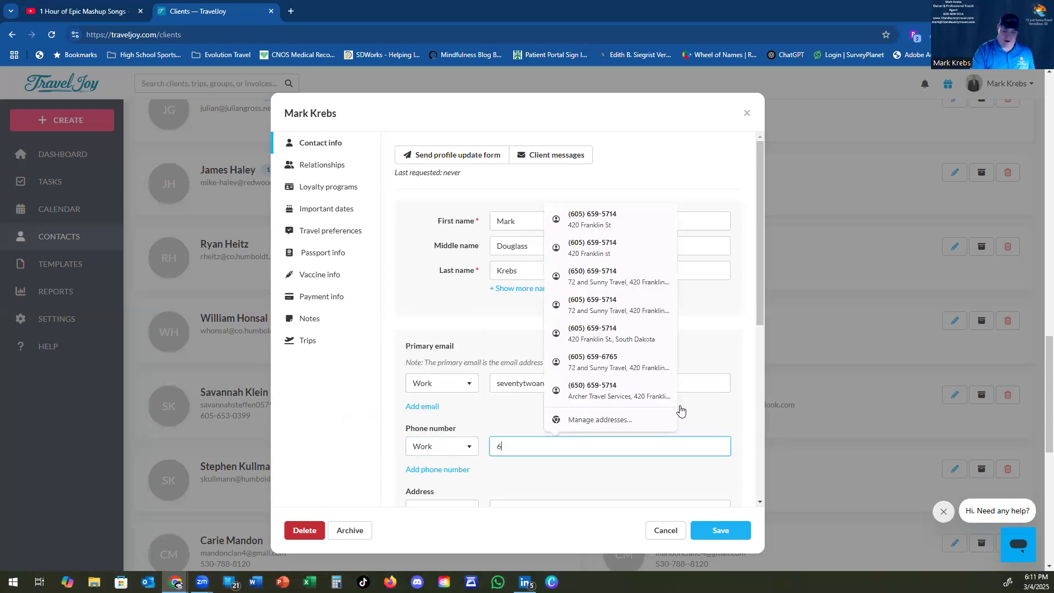
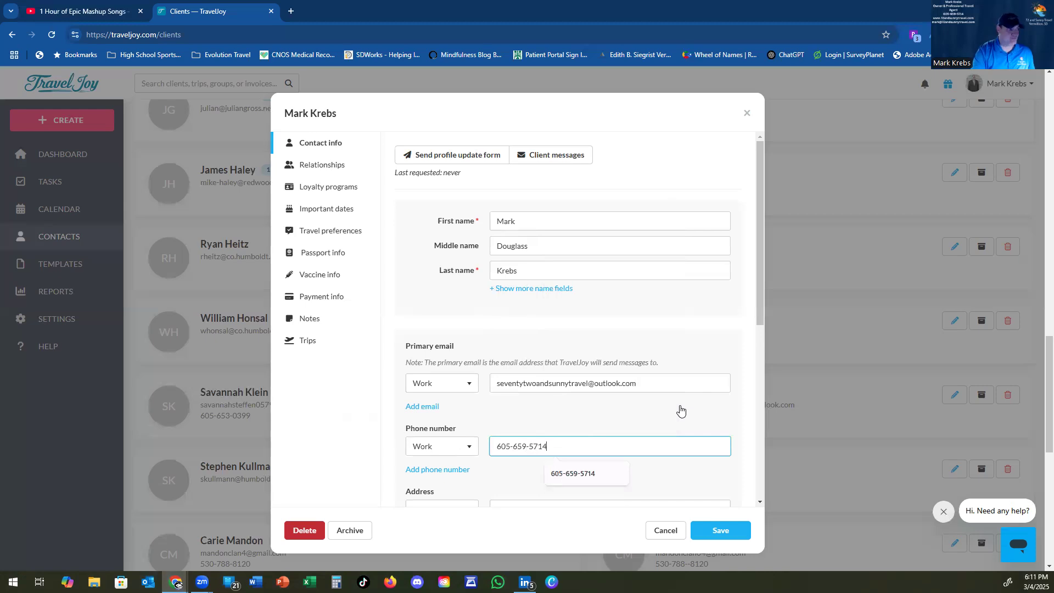
pyautogui.click(594, 407)
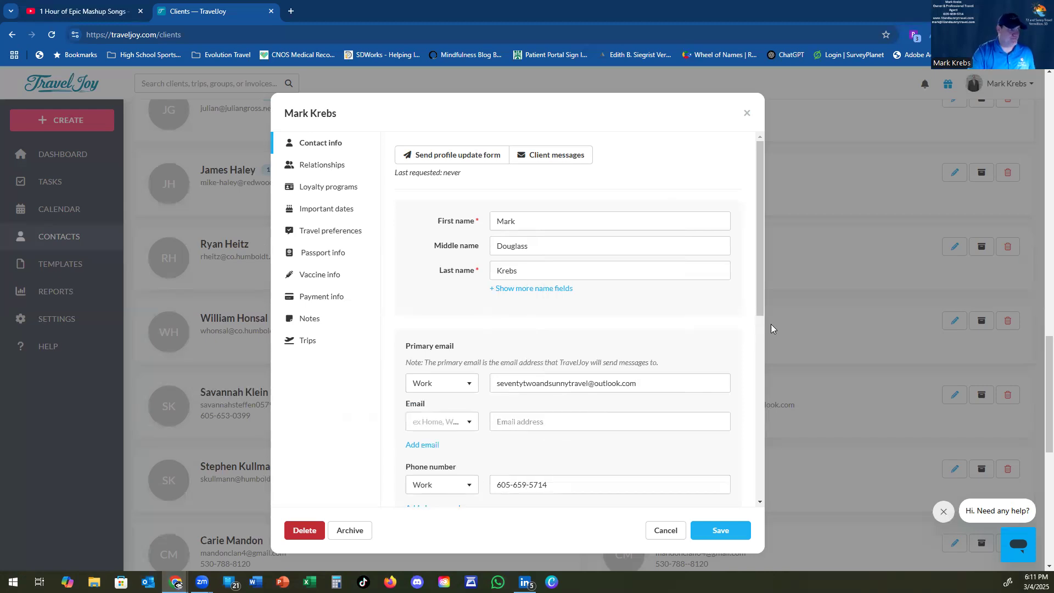
pyautogui.moveTo(758, 275); pyautogui.dragTo(764, 395)
# Step: Set the address type to Home and enter the street address
pyautogui.click(451, 311)
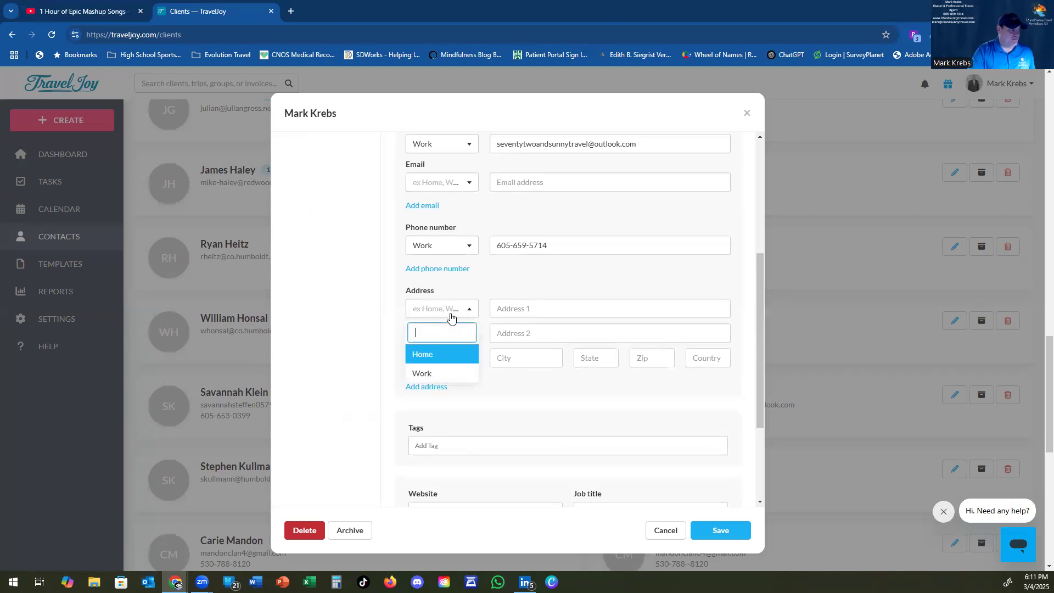
pyautogui.click(442, 355)
pyautogui.click(516, 308)
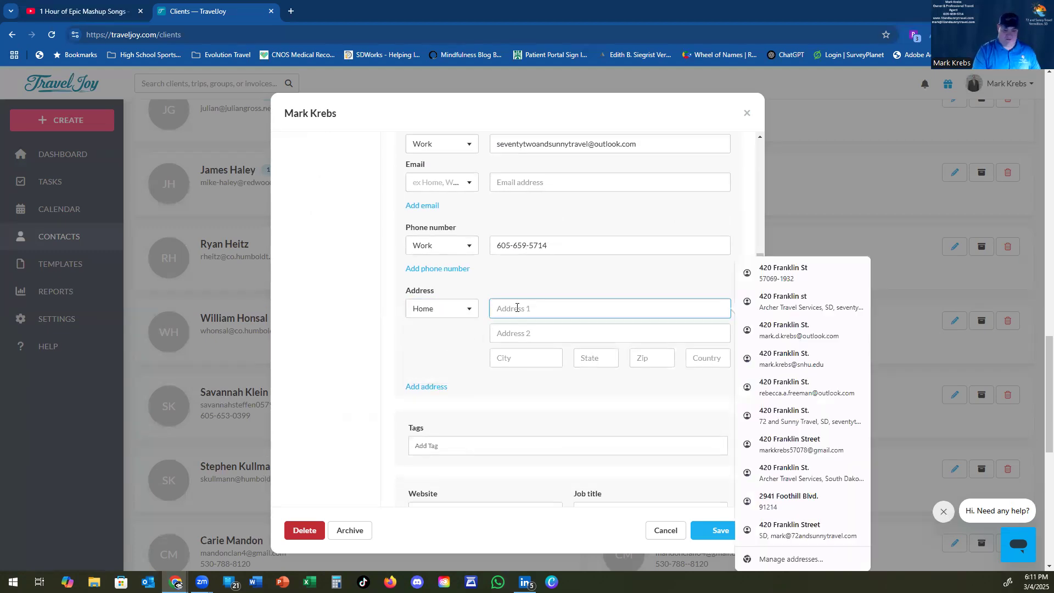
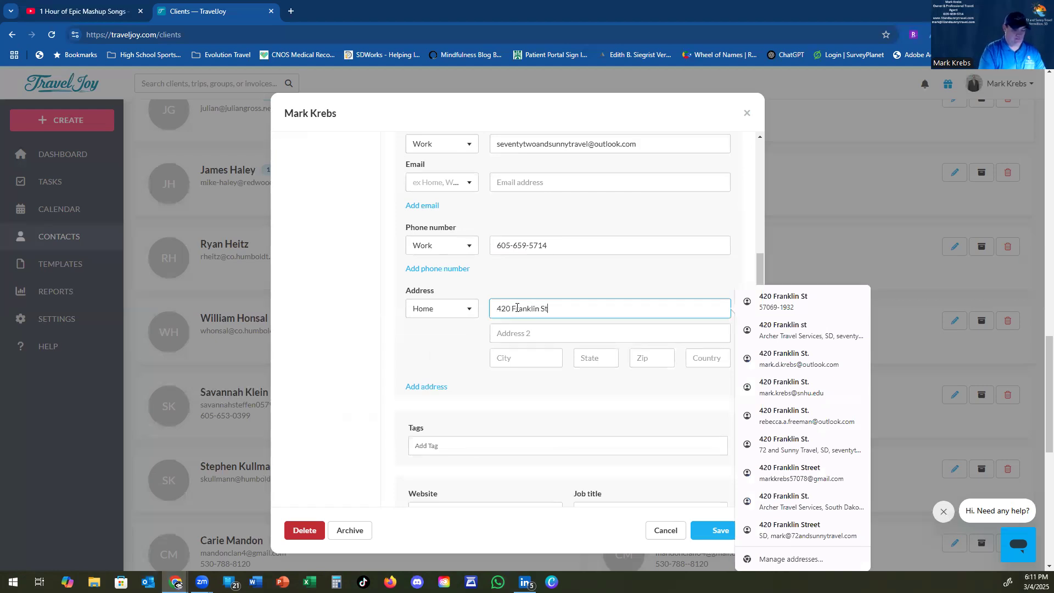
# Step: Fill in the address's city, state, zip code and country
pyautogui.press('Tab')
pyautogui.press('Tab')
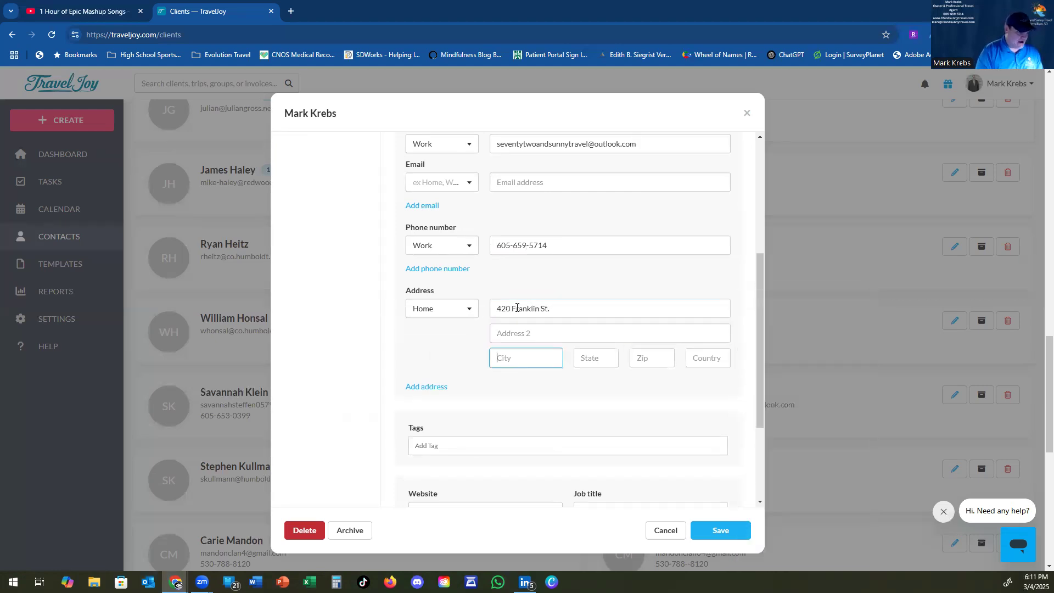
pyautogui.write('Vermillion')
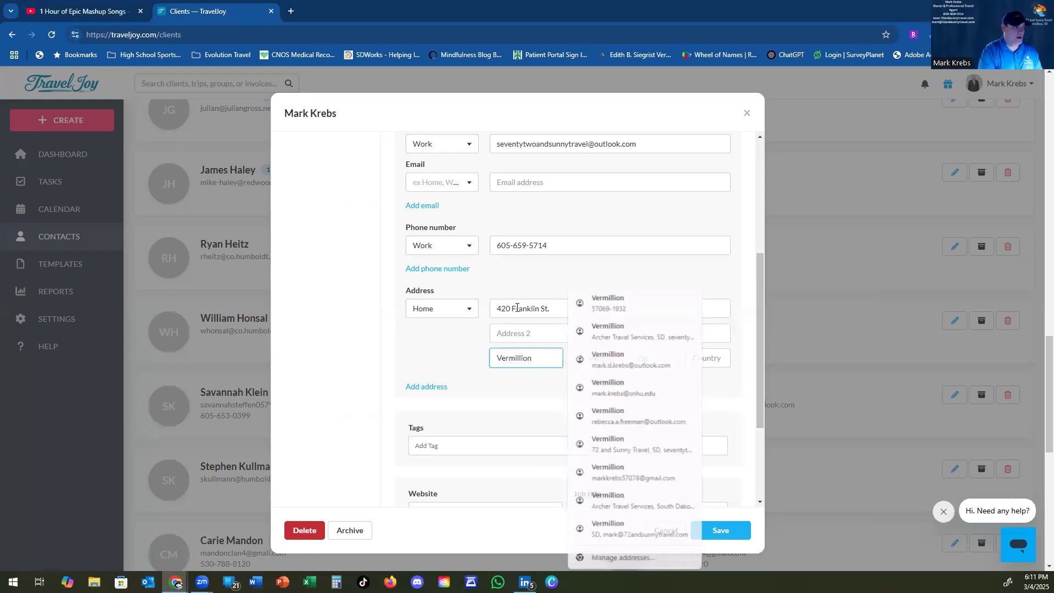
pyautogui.press('Tab')
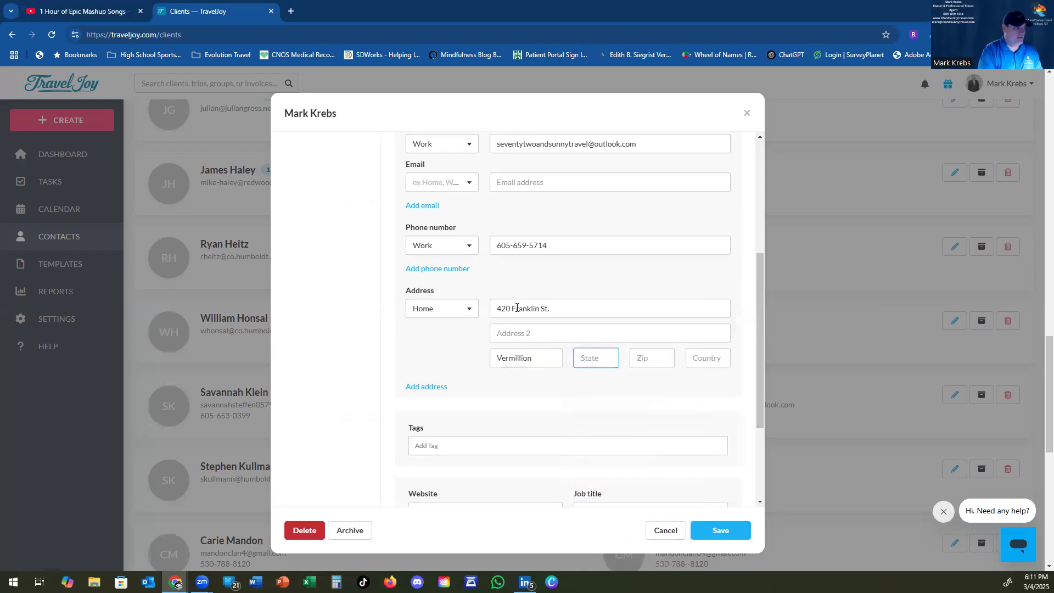
pyautogui.write('SD')
pyautogui.press('Tab')
pyautogui.write('57')
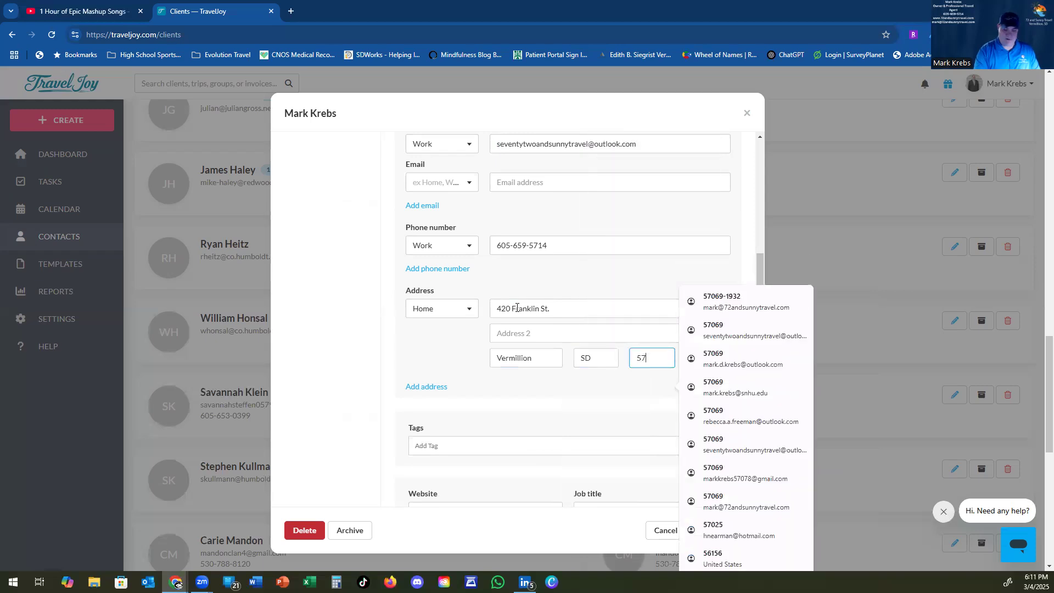
pyautogui.write('1069')
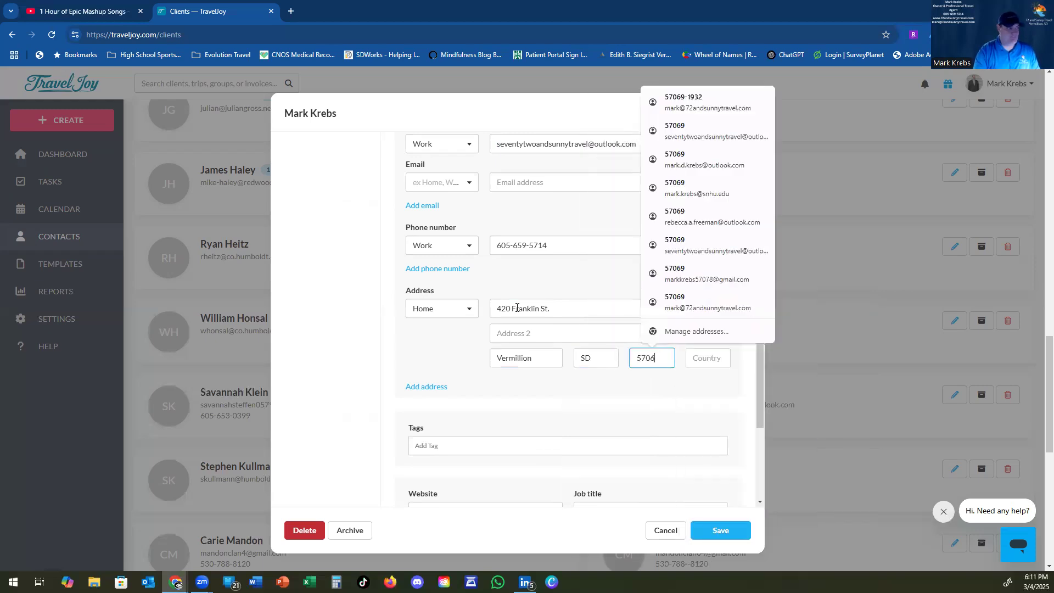
pyautogui.press('Tab')
pyautogui.write('USA')
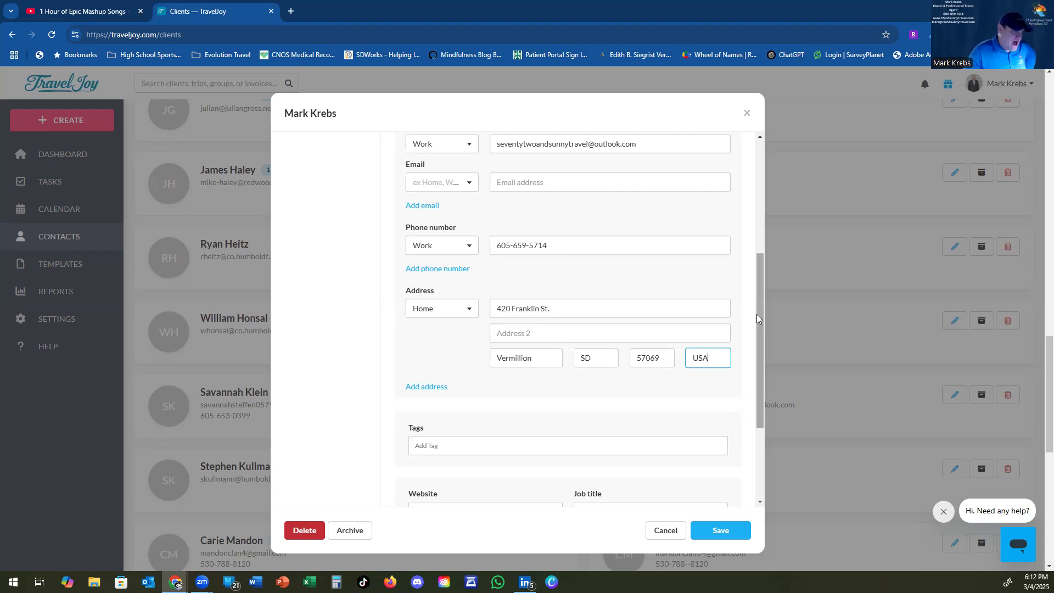
pyautogui.moveTo(759, 329); pyautogui.dragTo(753, 407)
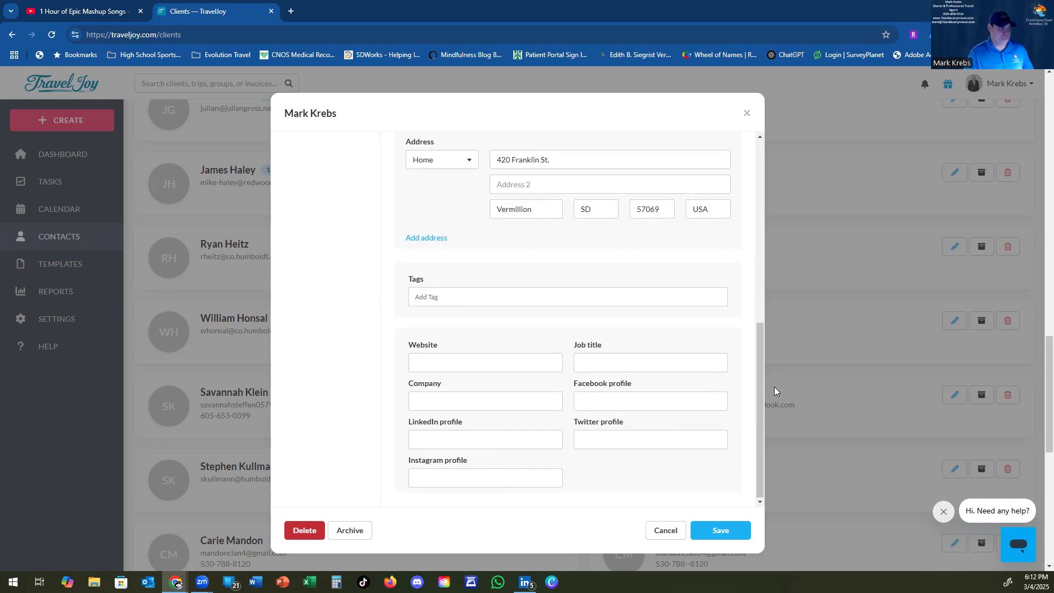
pyautogui.moveTo(760, 410); pyautogui.dragTo(752, 236)
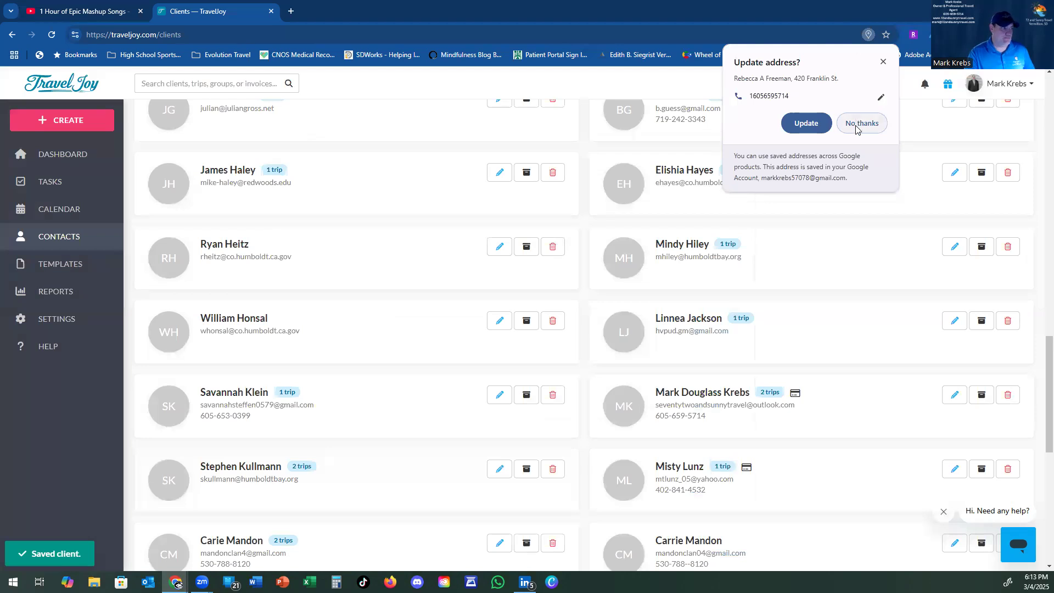
# Step: Decline the browser's address prompt, reopen the contact, and view Relationships and Loyalty programs
pyautogui.click(855, 126)
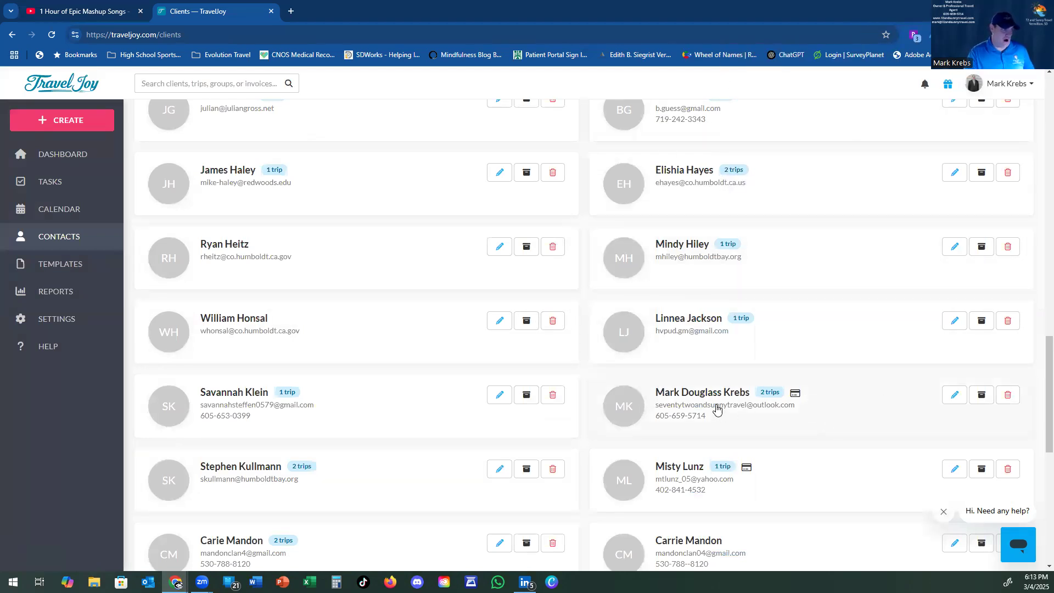
pyautogui.click(954, 395)
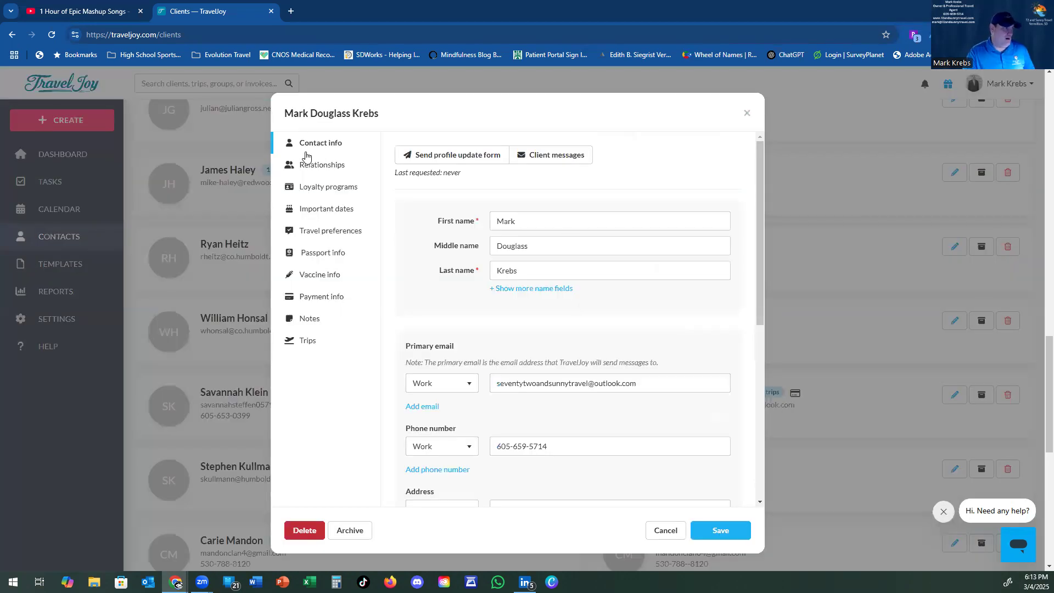
pyautogui.click(327, 167)
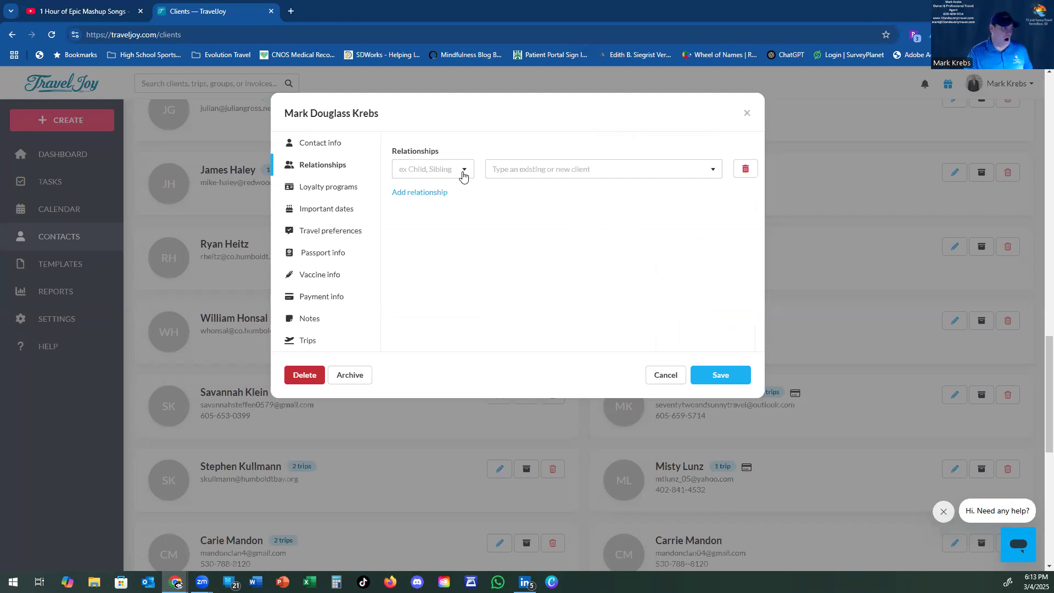
pyautogui.click(328, 191)
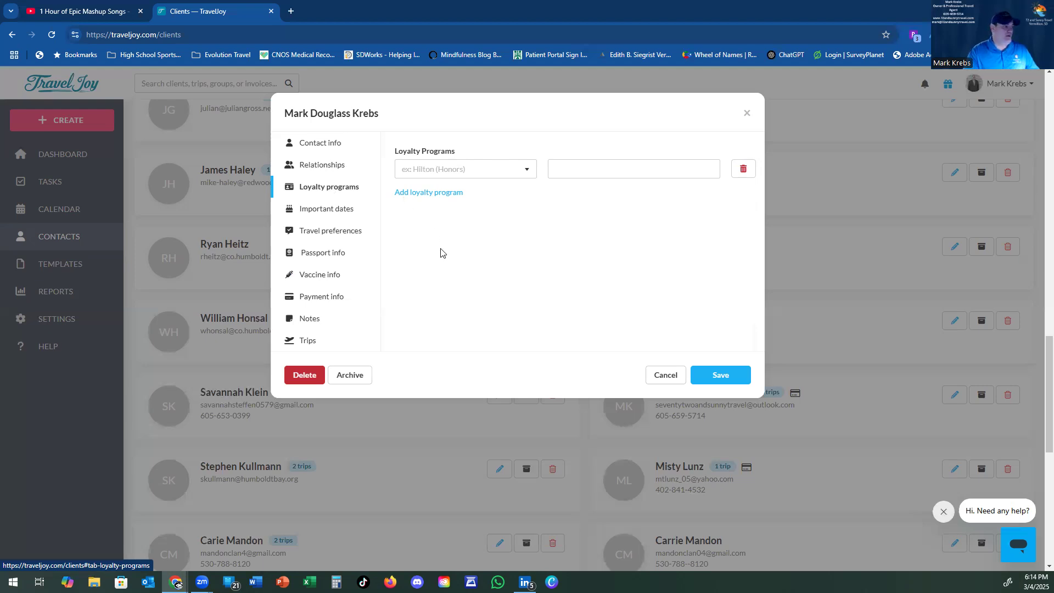
# Step: Switch to the client's Important dates section
pyautogui.click(321, 212)
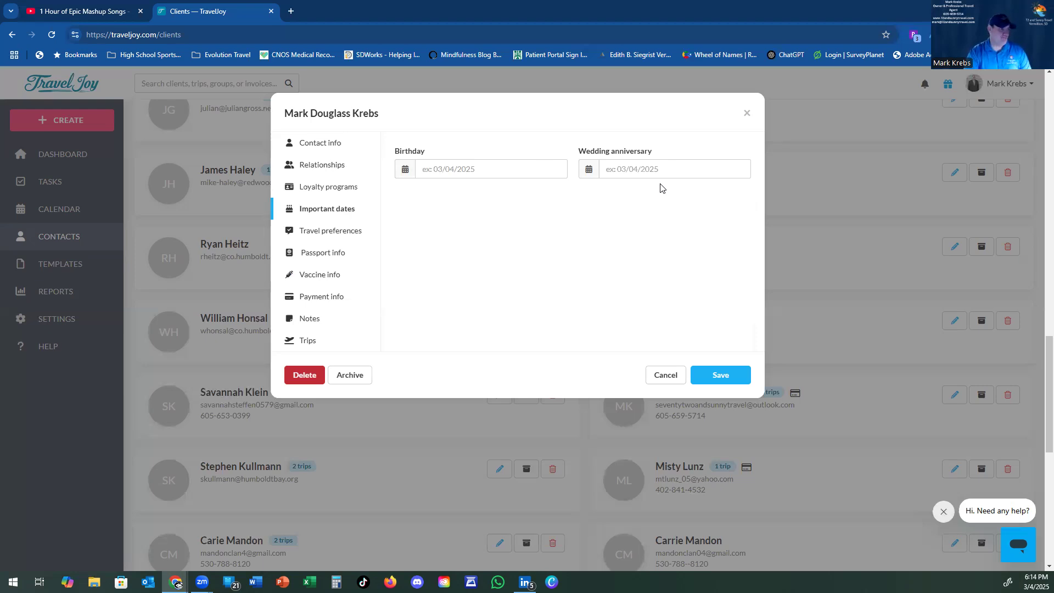
# Step: Review the Travel preferences section from seat and hotel choices down to activities
pyautogui.click(351, 235)
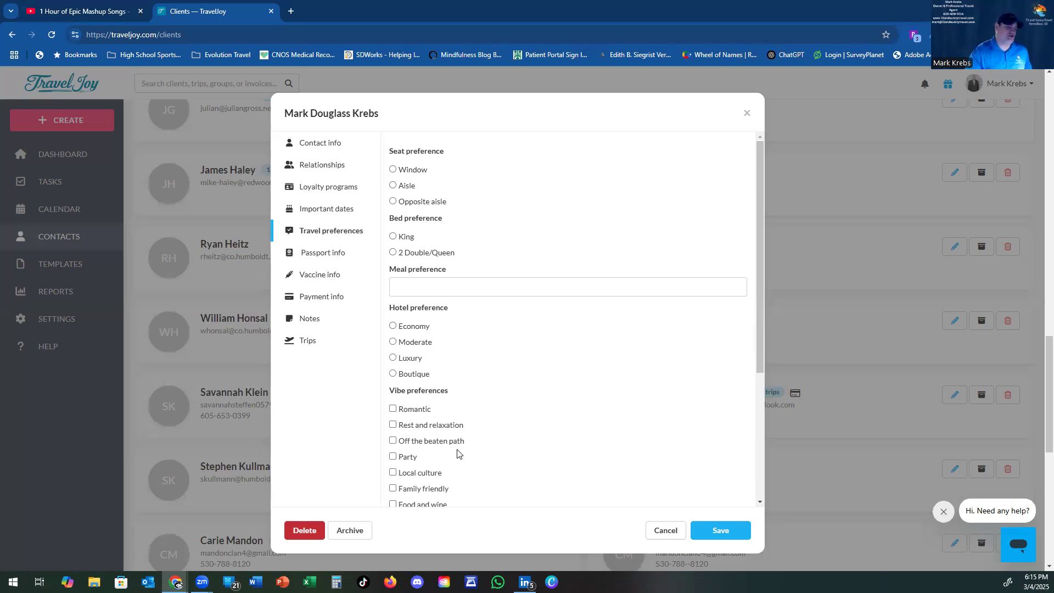
pyautogui.moveTo(757, 305); pyautogui.dragTo(753, 462)
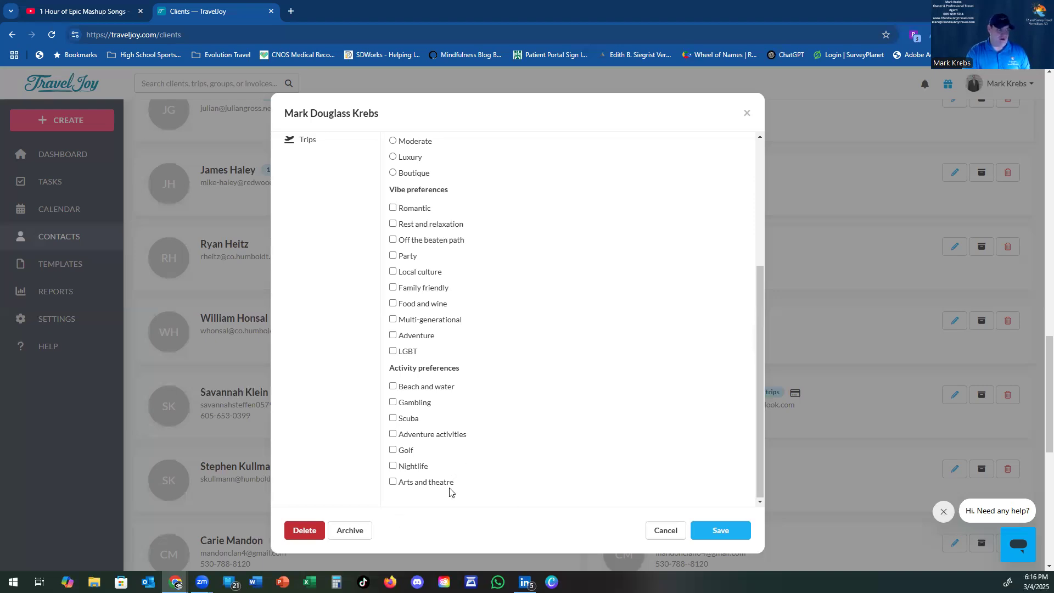
pyautogui.moveTo(761, 408); pyautogui.dragTo(739, 243)
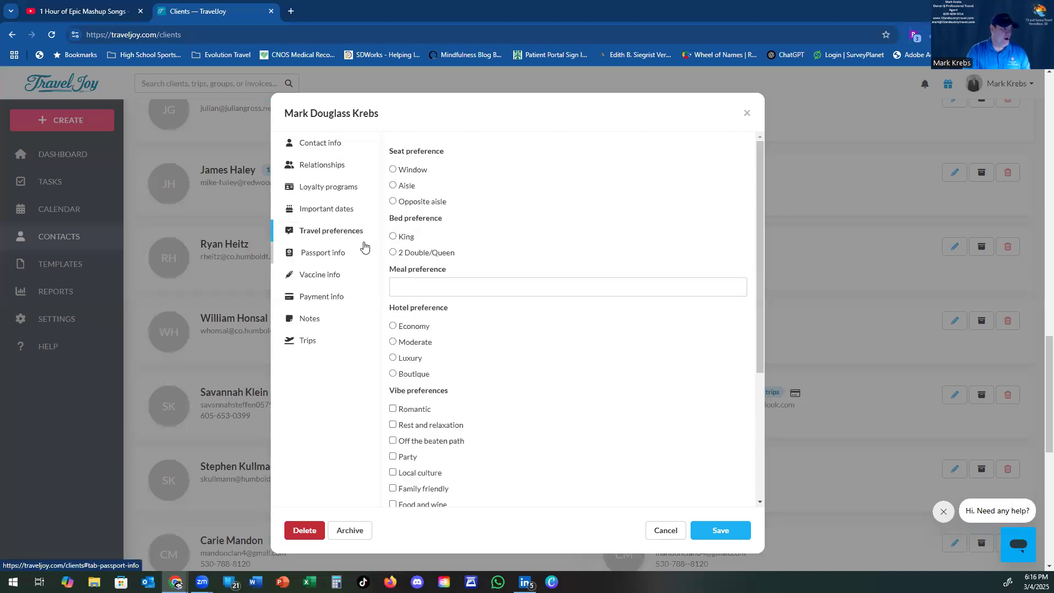
# Step: View the client's Passport info, then the Vaccine info section
pyautogui.click(339, 260)
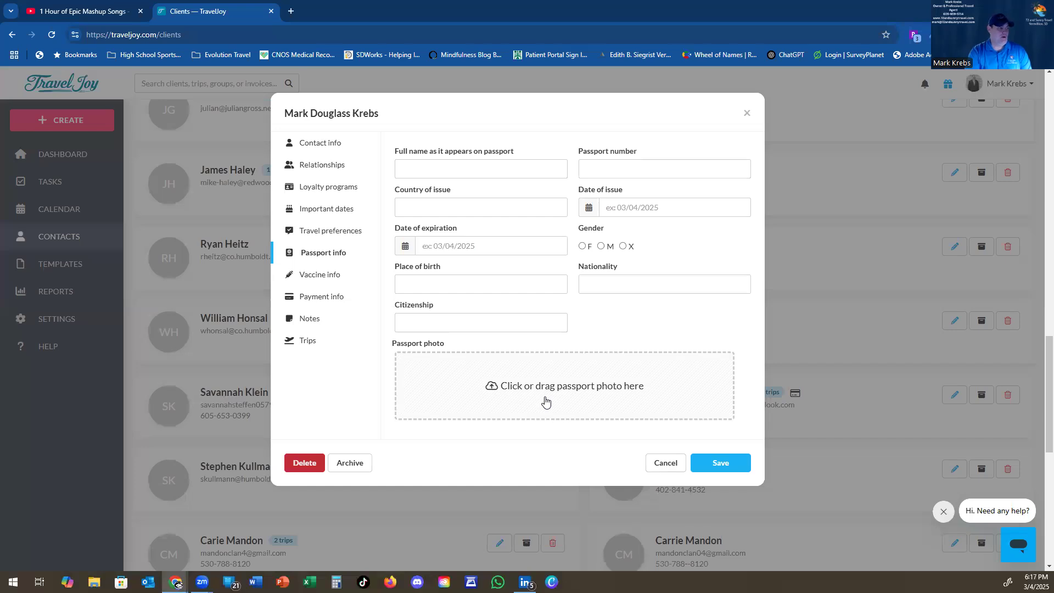
pyautogui.click(327, 275)
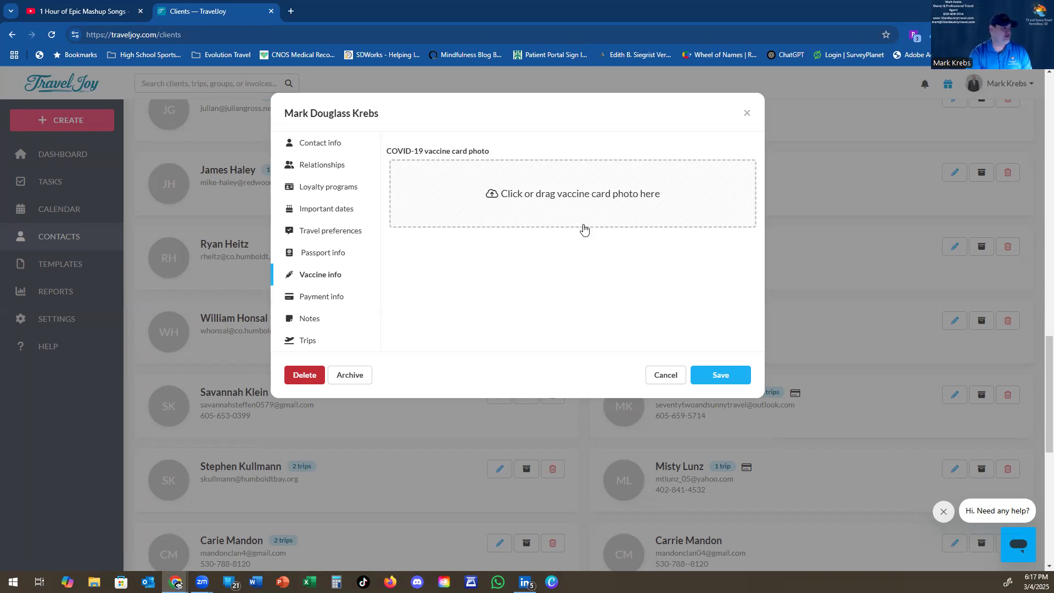
# Step: View the client's Payment info, then move to the Notes section
pyautogui.click(337, 303)
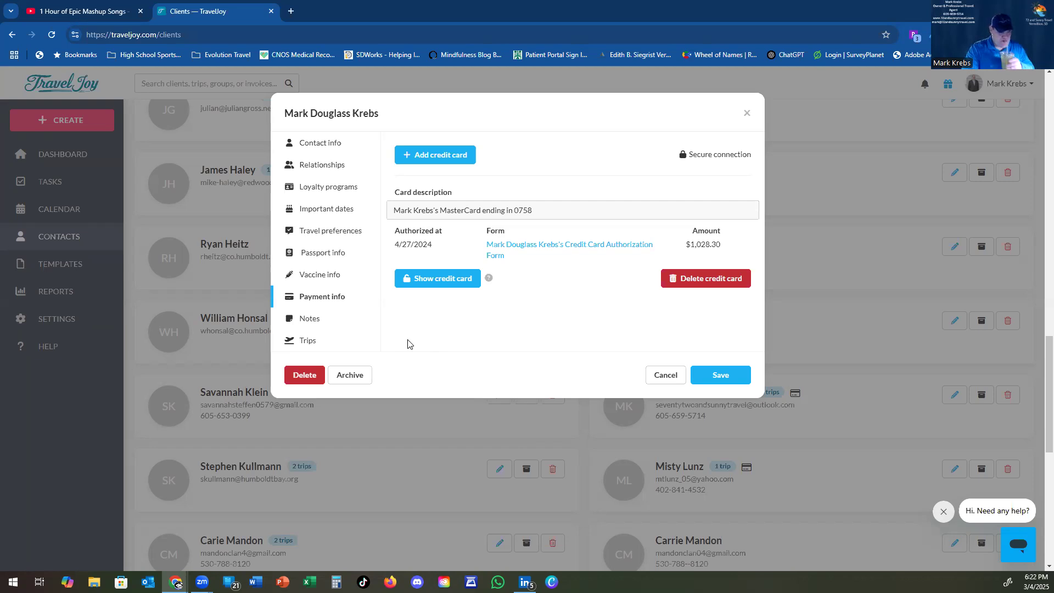
pyautogui.click(315, 324)
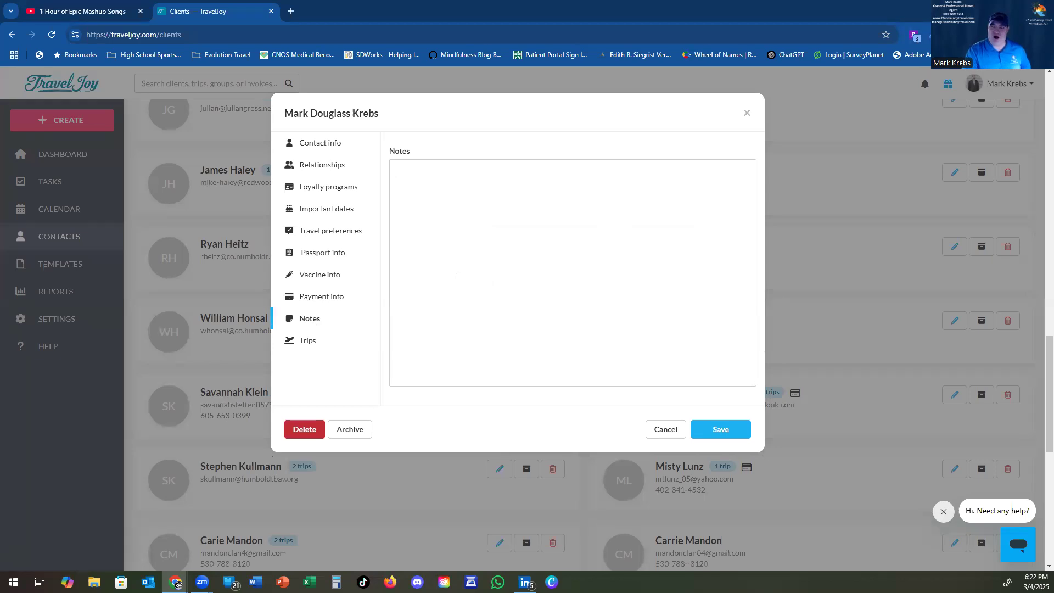
# Step: Check the client's two trips, then save the client record
pyautogui.click(308, 341)
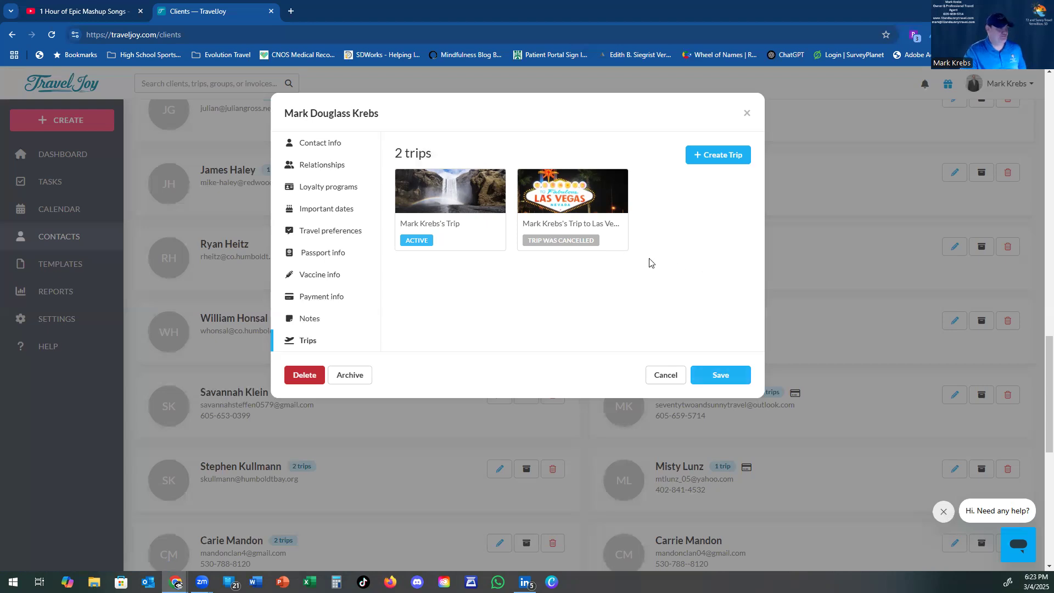
pyautogui.click(732, 378)
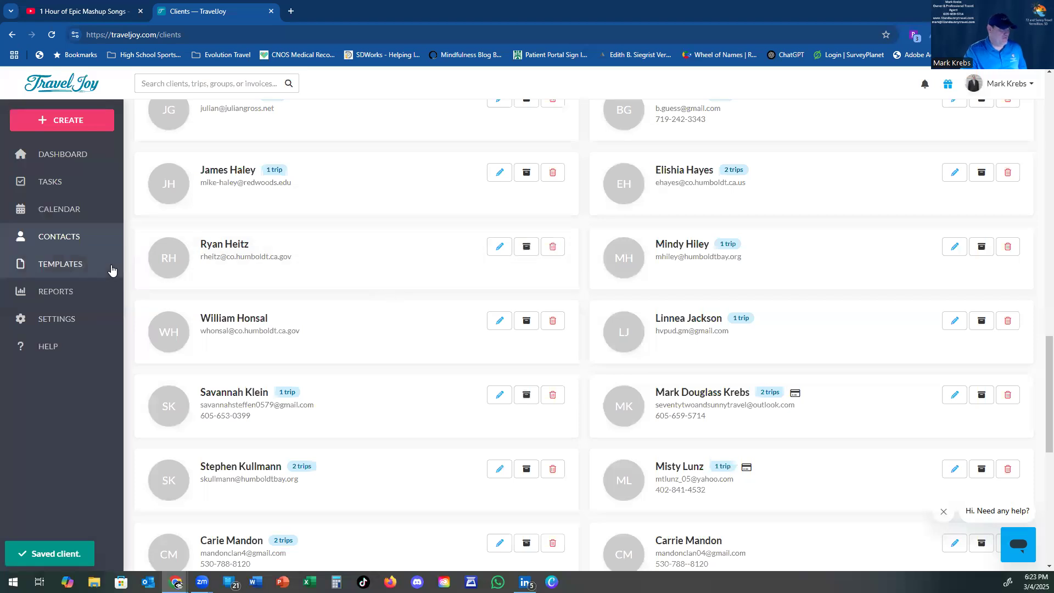
# Step: Expand Templates and open the Calendar, which shows March 2025
pyautogui.click(80, 265)
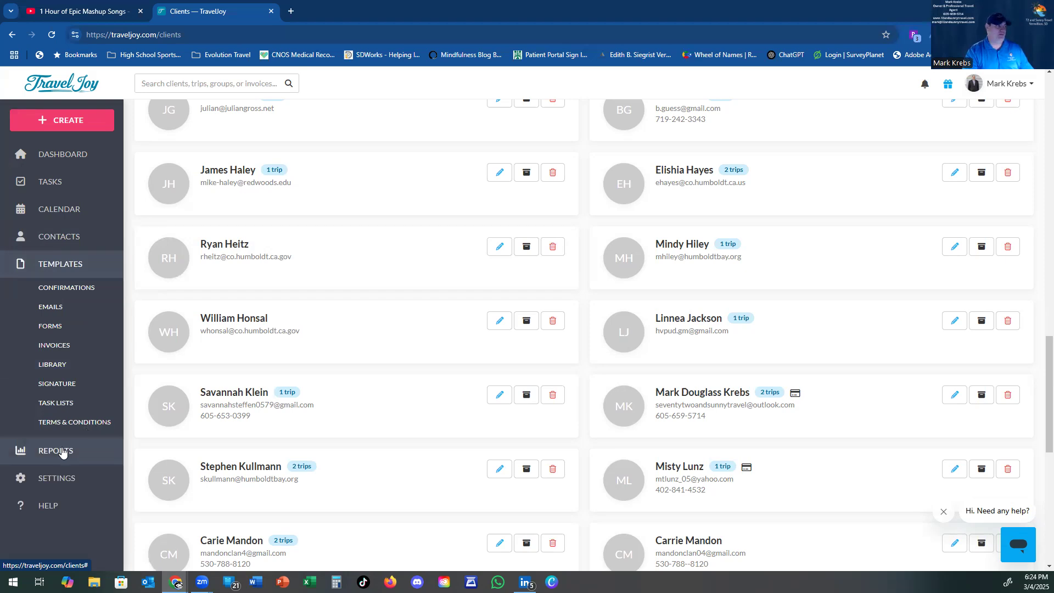
pyautogui.click(79, 210)
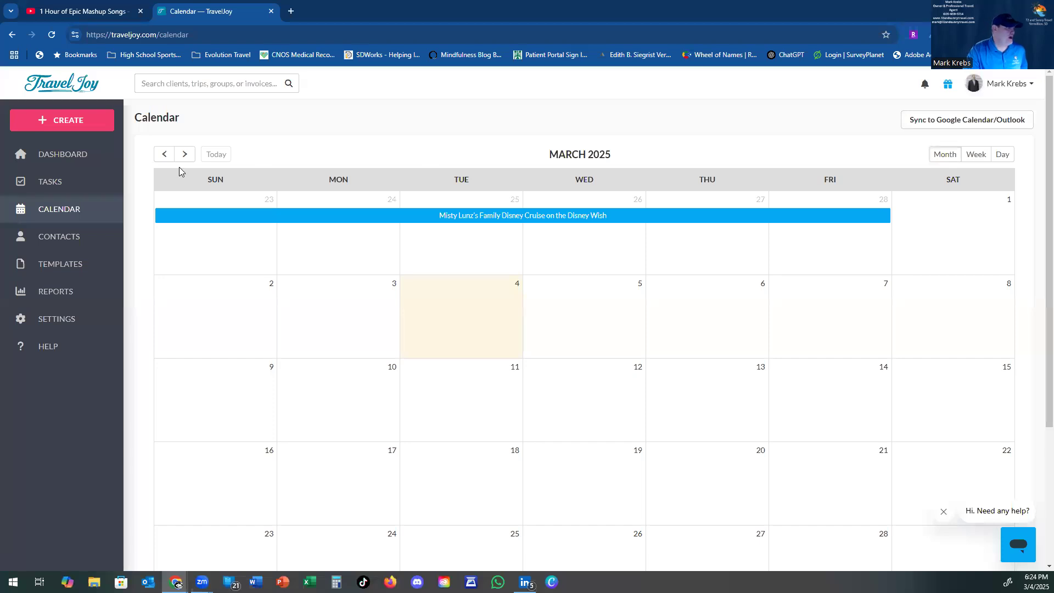
# Step: Look over Tasks, the Dashboard and the Create menu, then open the client's Inquiry-stage trip
pyautogui.click(40, 189)
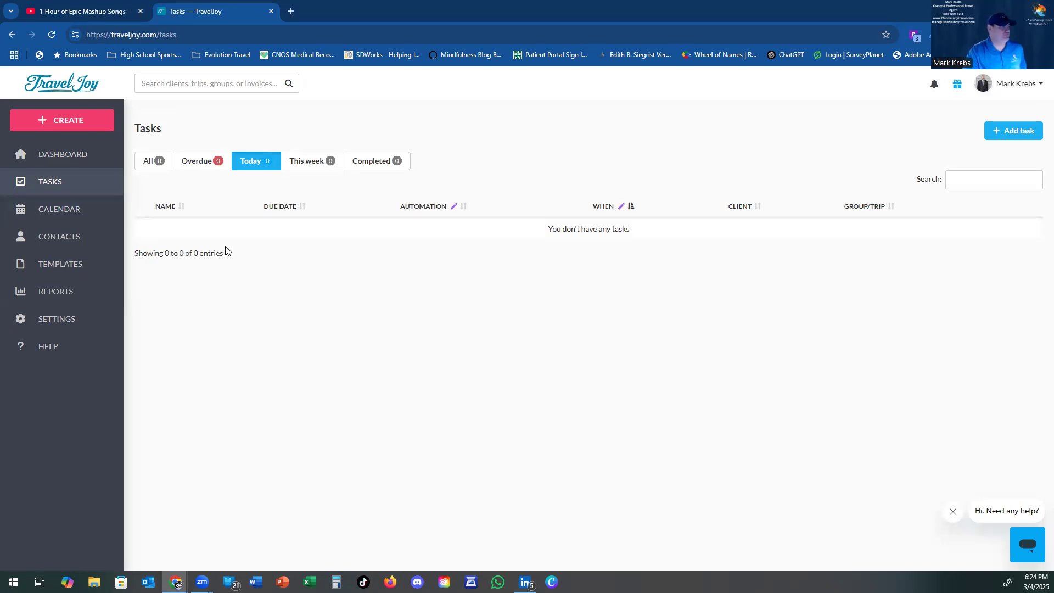
pyautogui.click(83, 154)
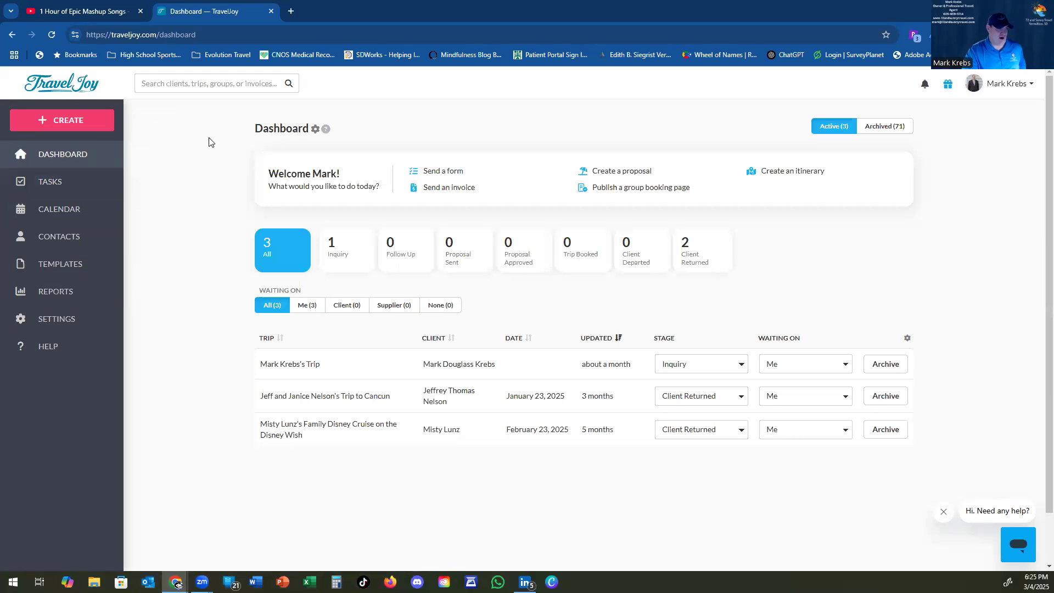
pyautogui.click(101, 124)
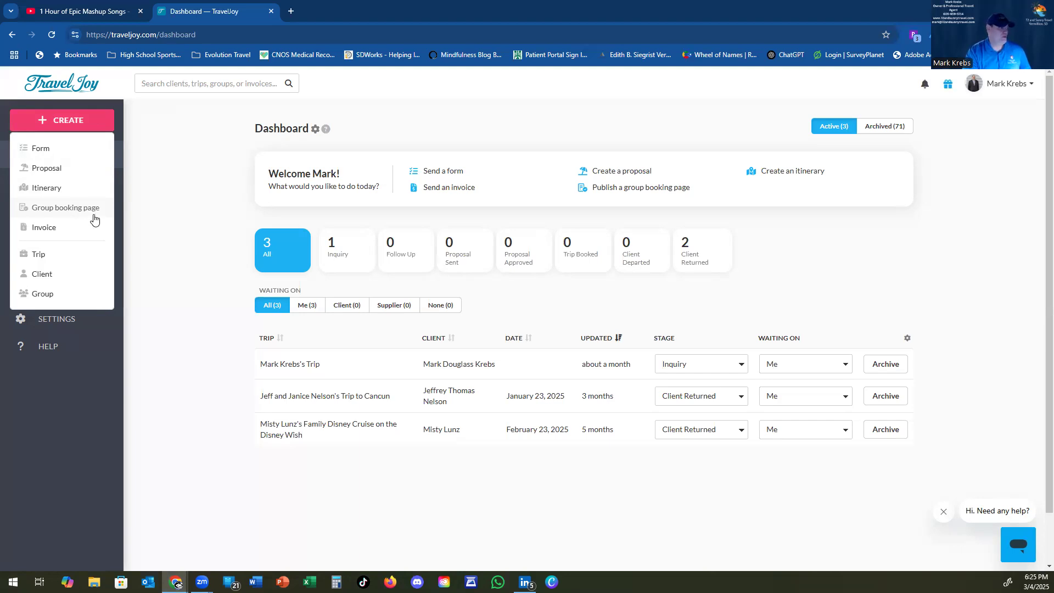
pyautogui.click(154, 225)
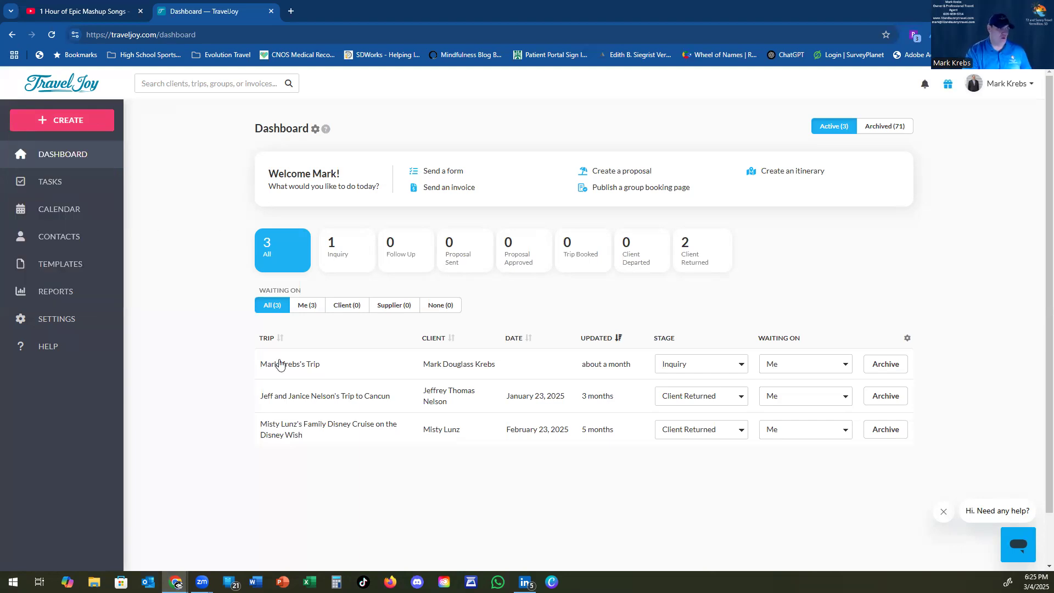
pyautogui.click(377, 371)
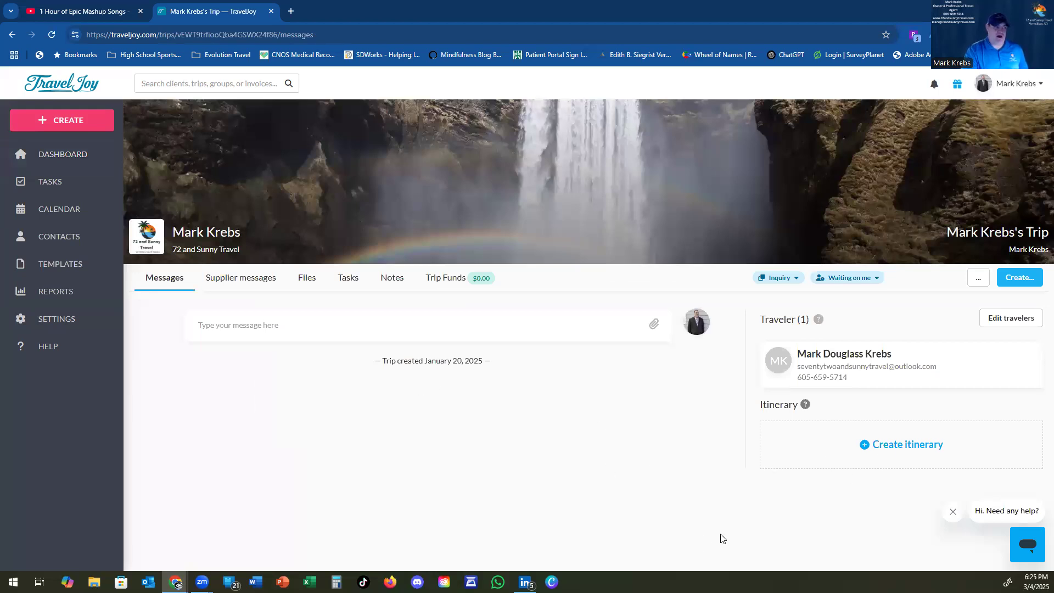
# Step: Start an itinerary titled 'Evo at Sea Convention 2025' and add an empty section to it
pyautogui.click(917, 450)
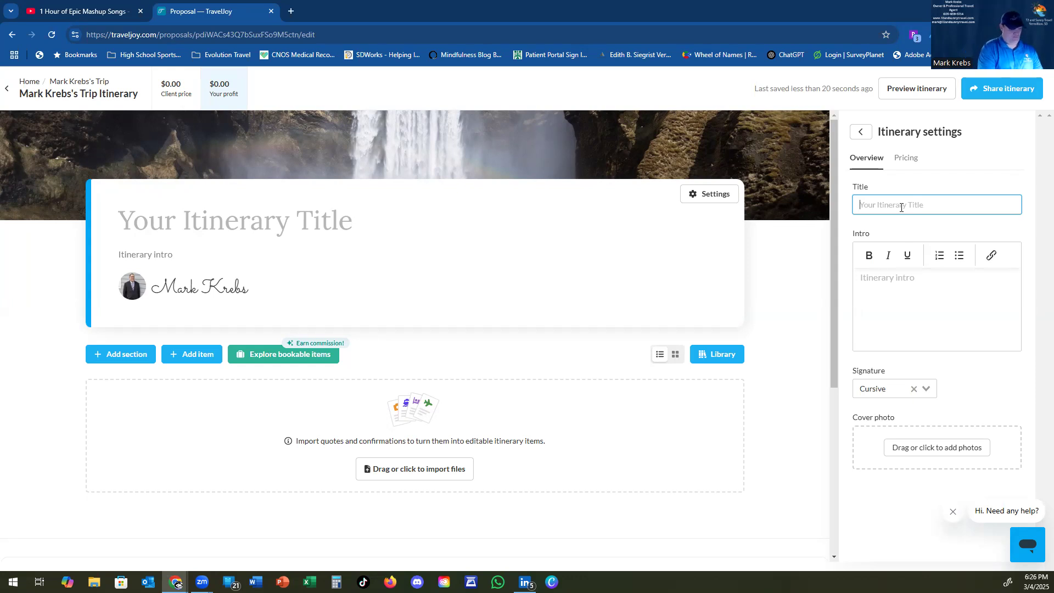
pyautogui.write('Mexic')
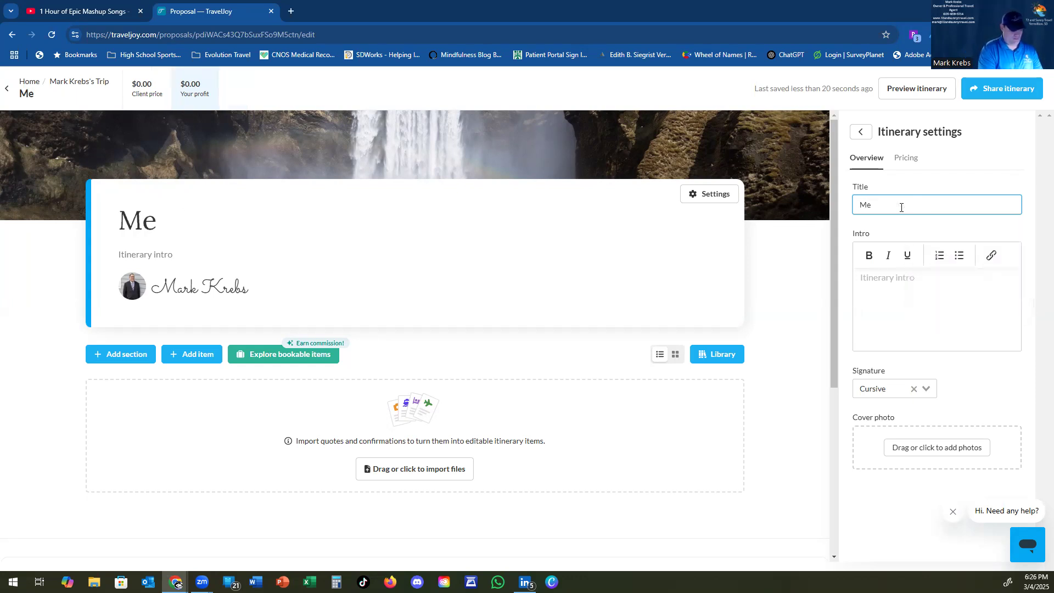
pyautogui.press('BackSpace')
pyautogui.press('BackSpace')
pyautogui.press('BackSpace')
pyautogui.press('BackSpace')
pyautogui.press('BackSpace')
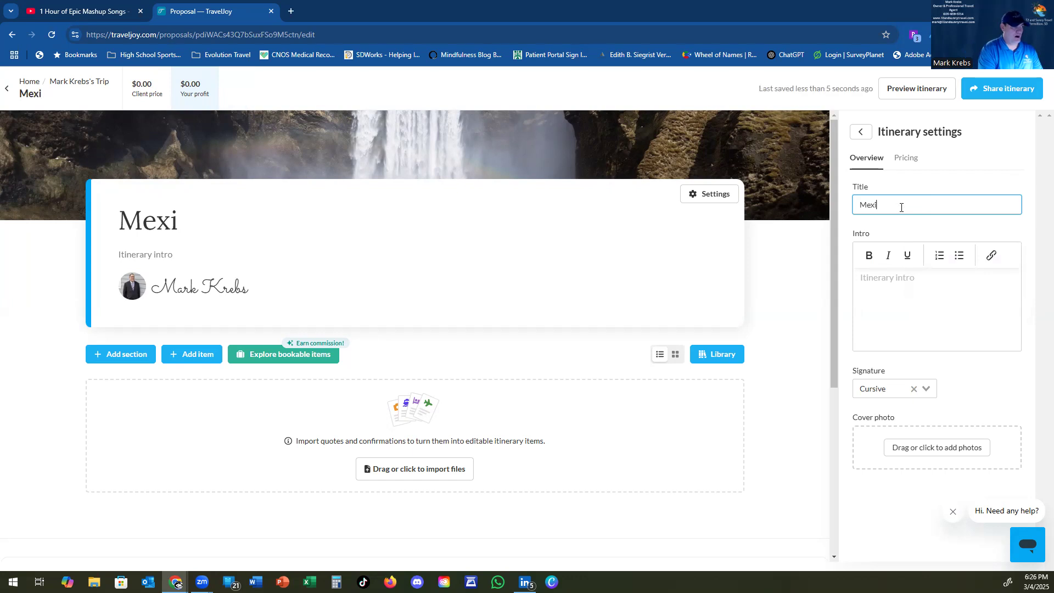
pyautogui.write('Ev')
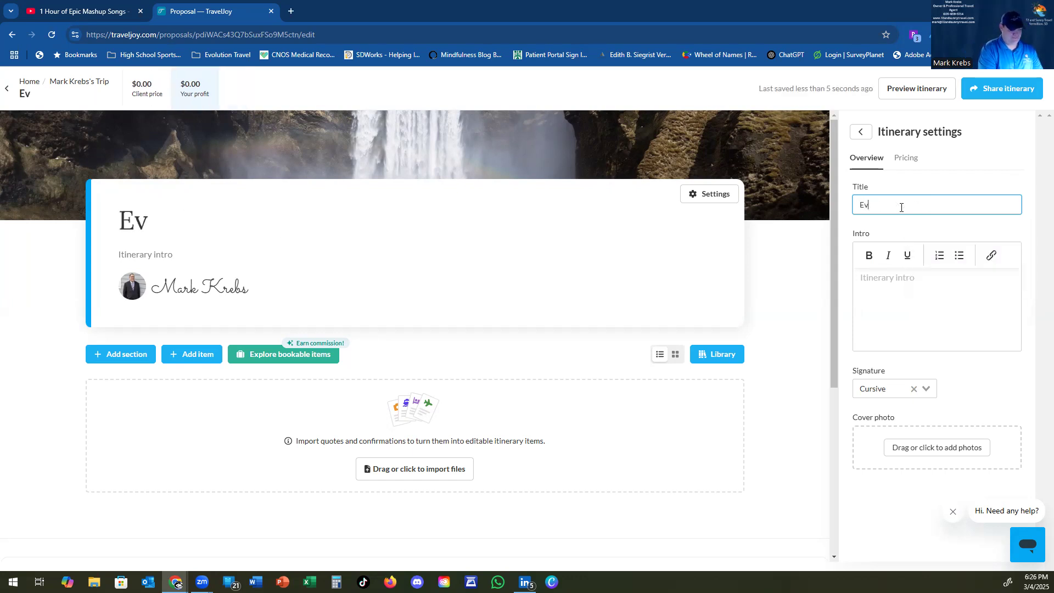
pyautogui.write('o at Sea')
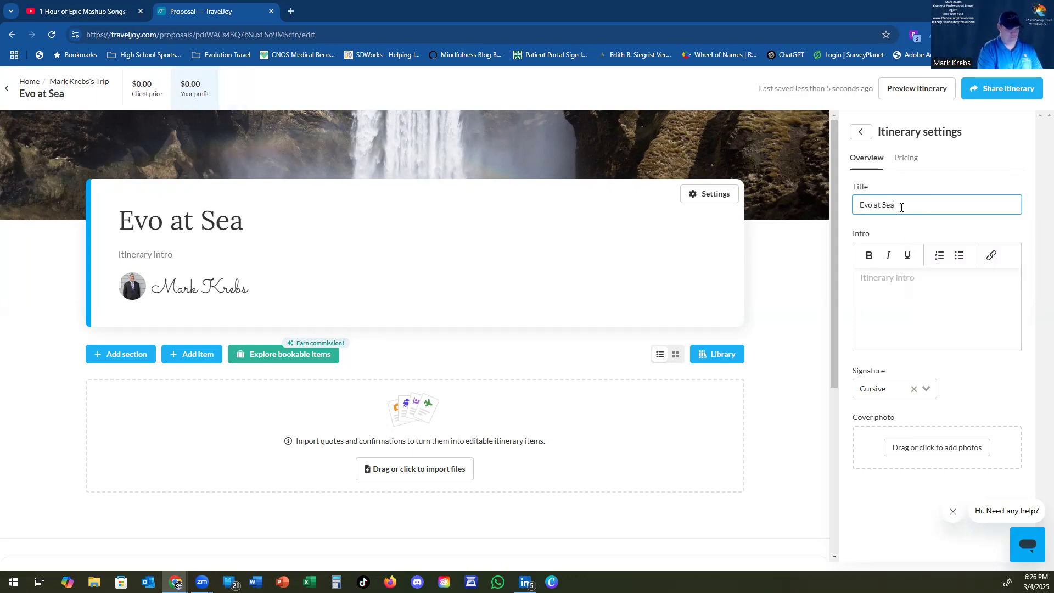
pyautogui.write(' Conve')
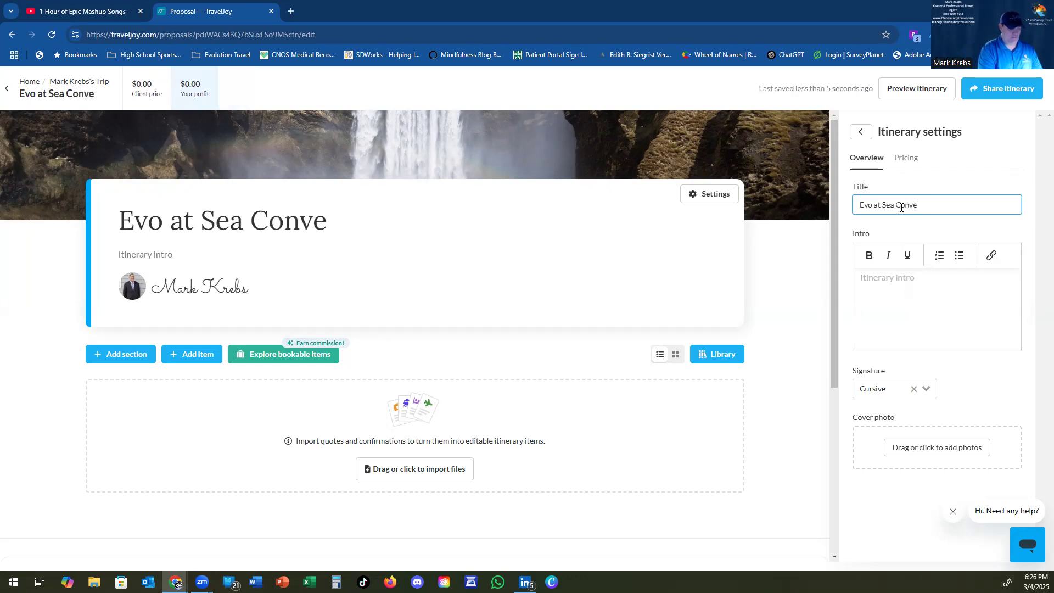
pyautogui.write('ntion 2025')
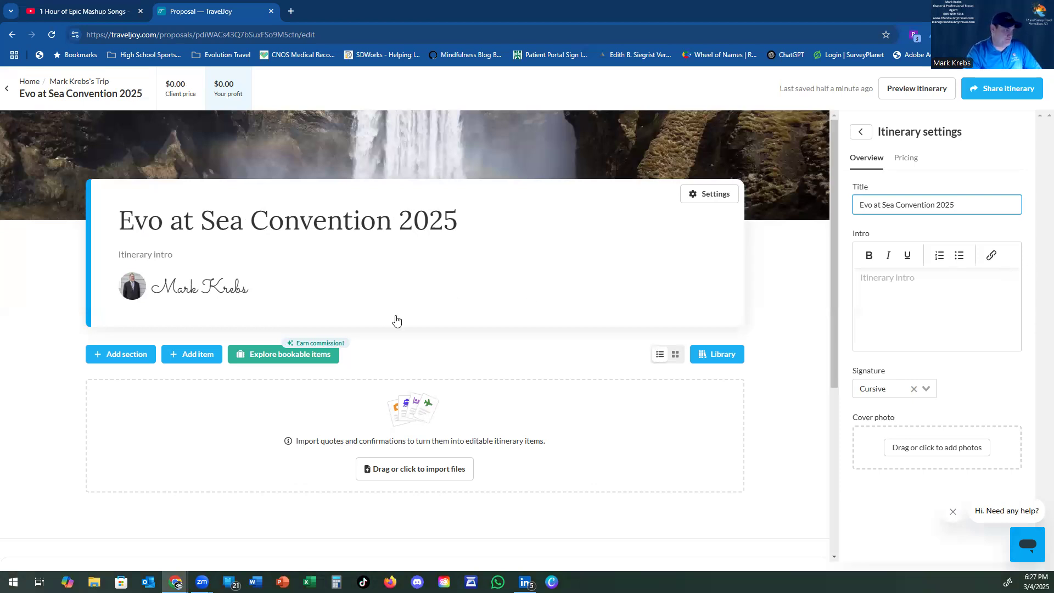
pyautogui.click(112, 356)
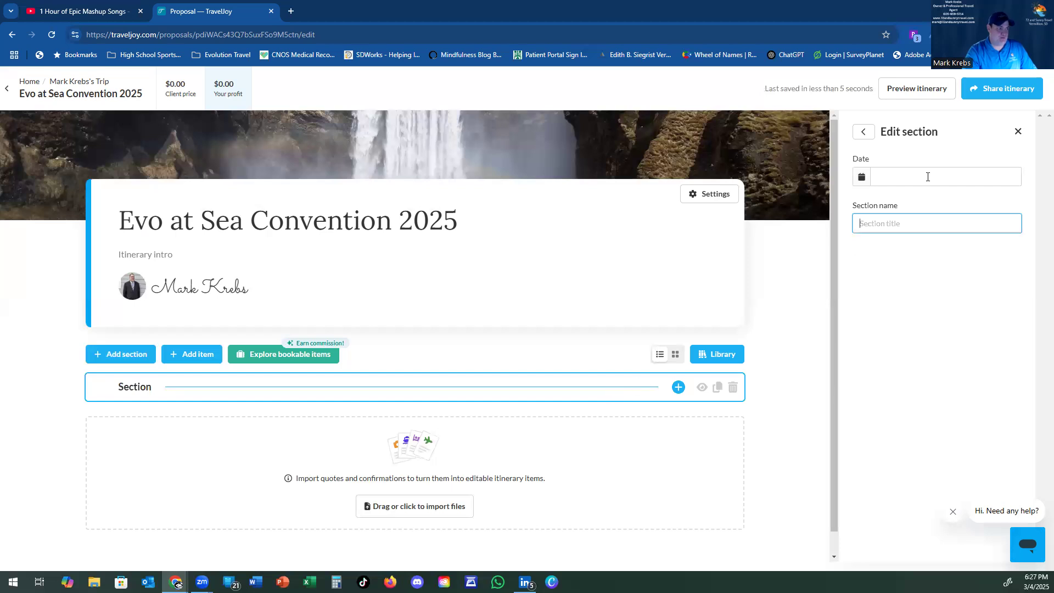
# Step: Date the new section 07/22/2025 and name it 'Fly to Long Beach, CA'
pyautogui.click(923, 175)
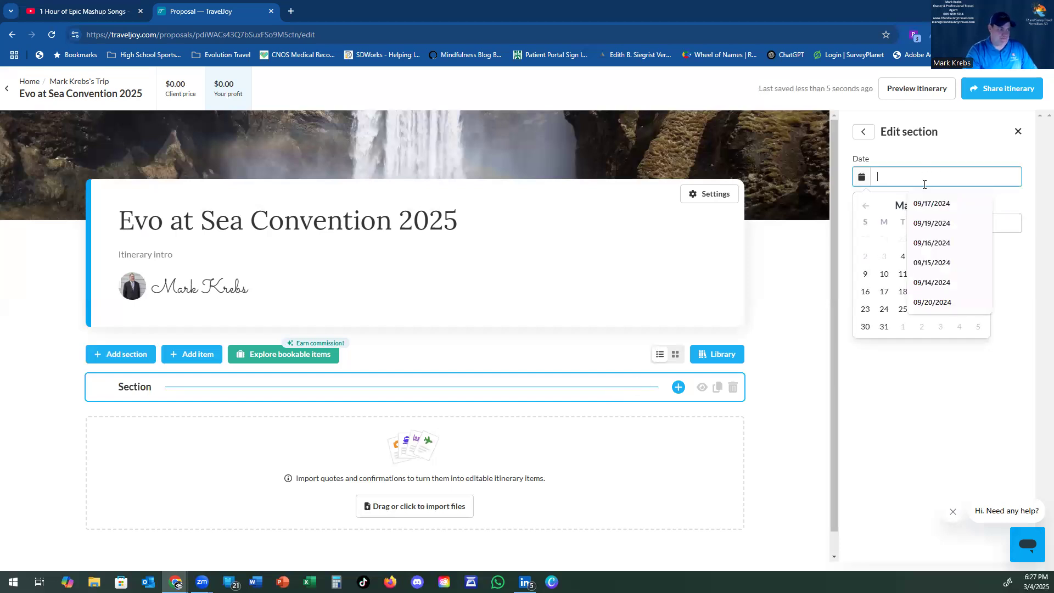
pyautogui.click(1024, 335)
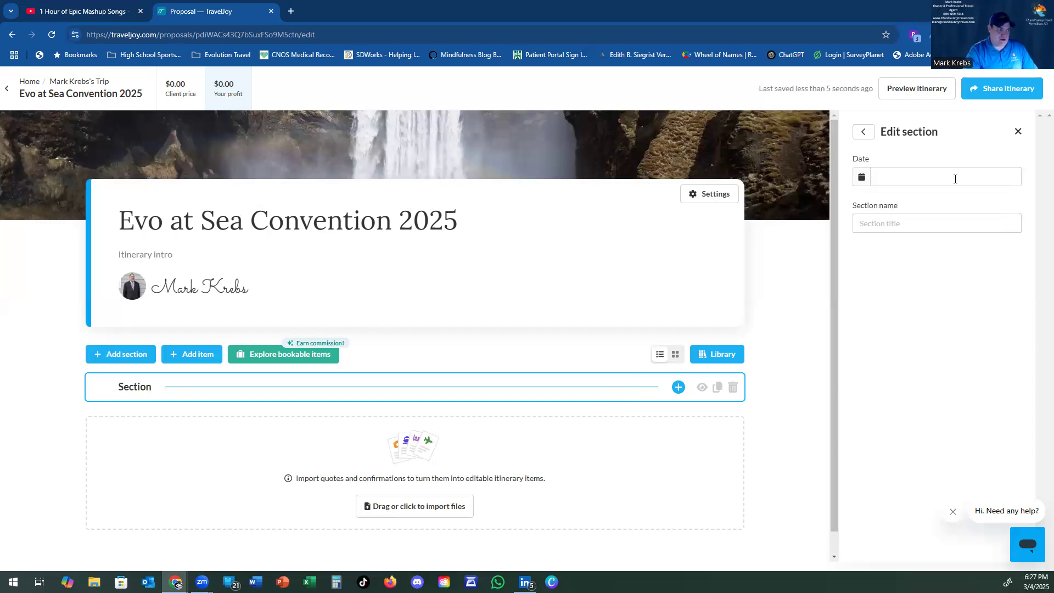
pyautogui.click(955, 179)
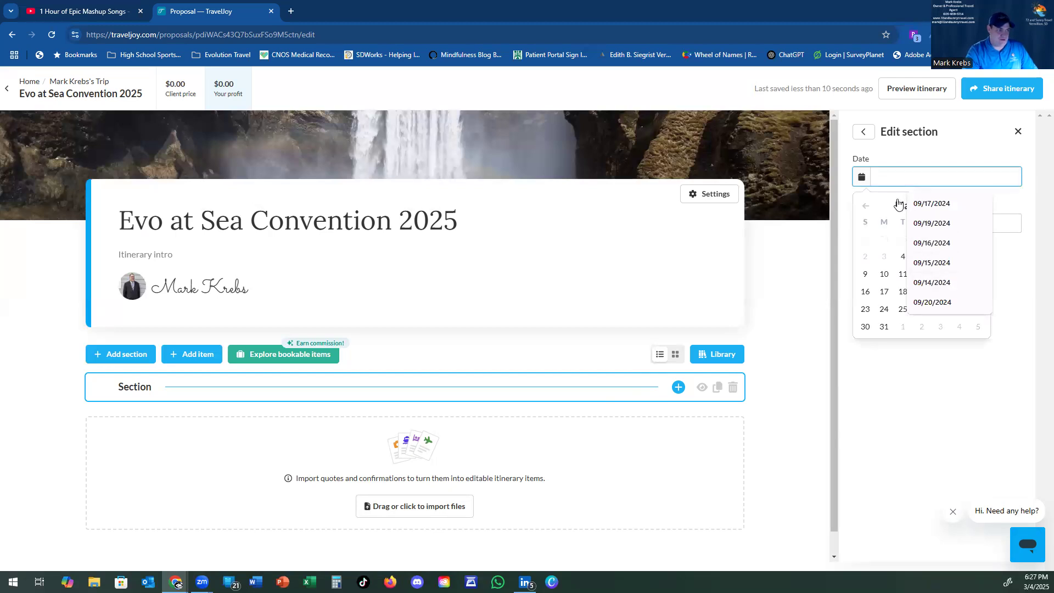
pyautogui.click(898, 204)
pyautogui.click(979, 207)
pyautogui.click(979, 207)
pyautogui.click(979, 207)
pyautogui.click(979, 206)
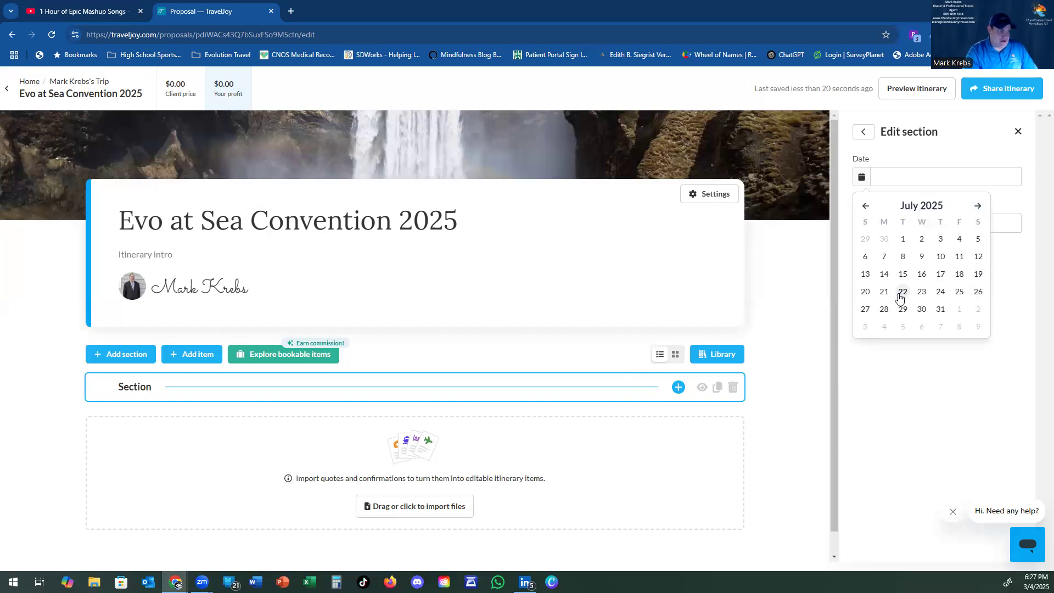
pyautogui.click(900, 294)
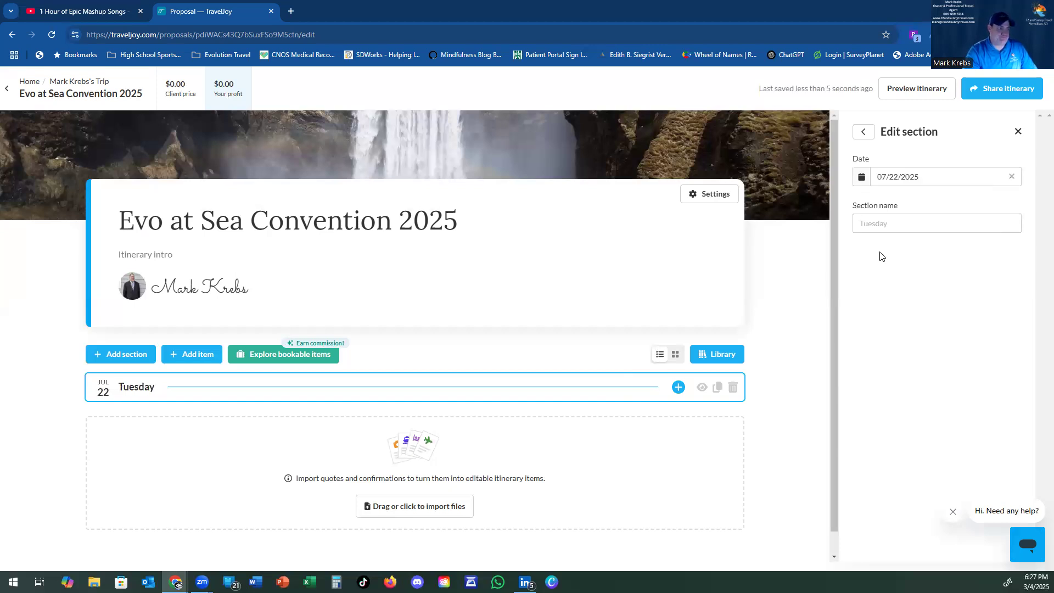
pyautogui.click(882, 226)
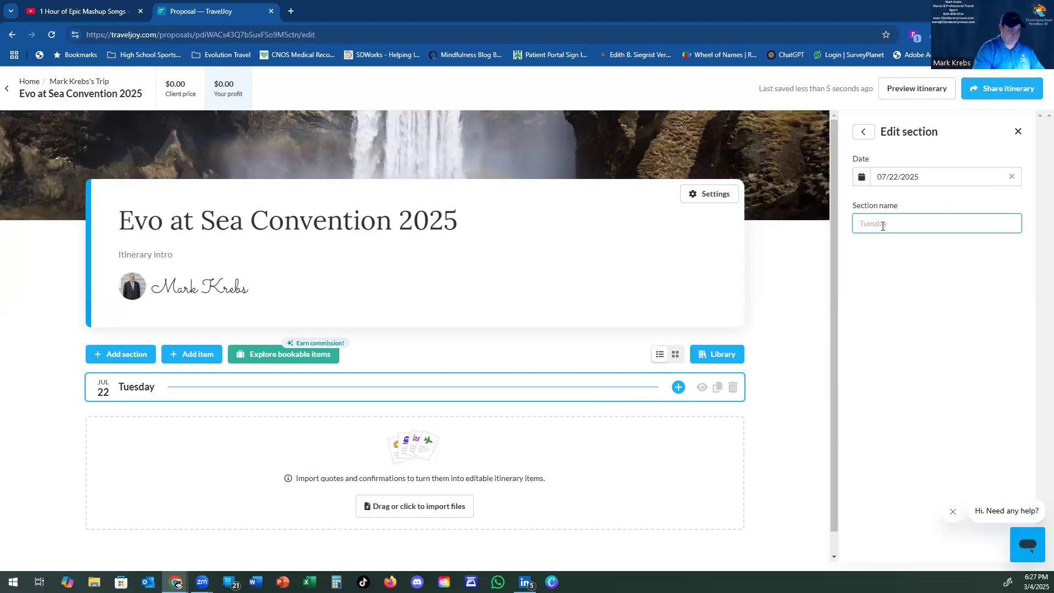
pyautogui.write('Fly to ')
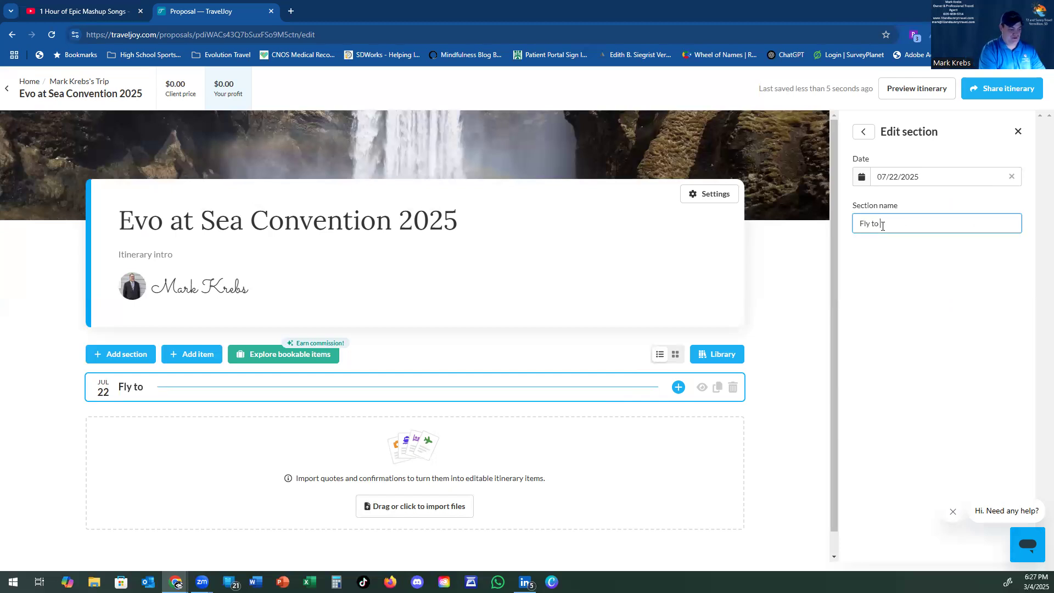
pyautogui.write('Long Beach, CA')
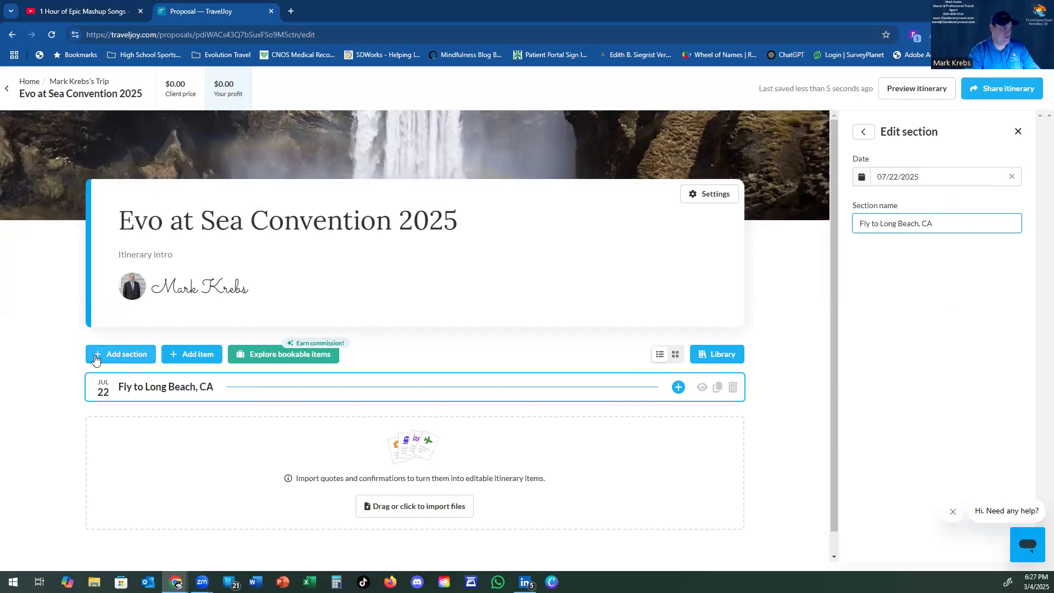
pyautogui.click(191, 362)
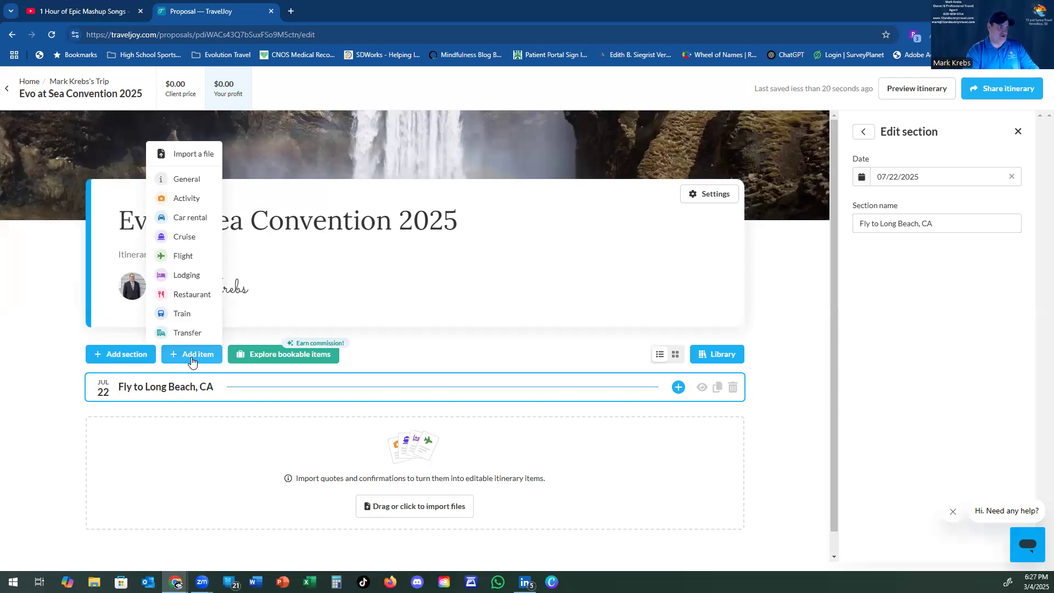
# Step: Add a flight item named 'Omaha to Las Vegas' to the Fly to Long Beach, CA section
pyautogui.click(198, 258)
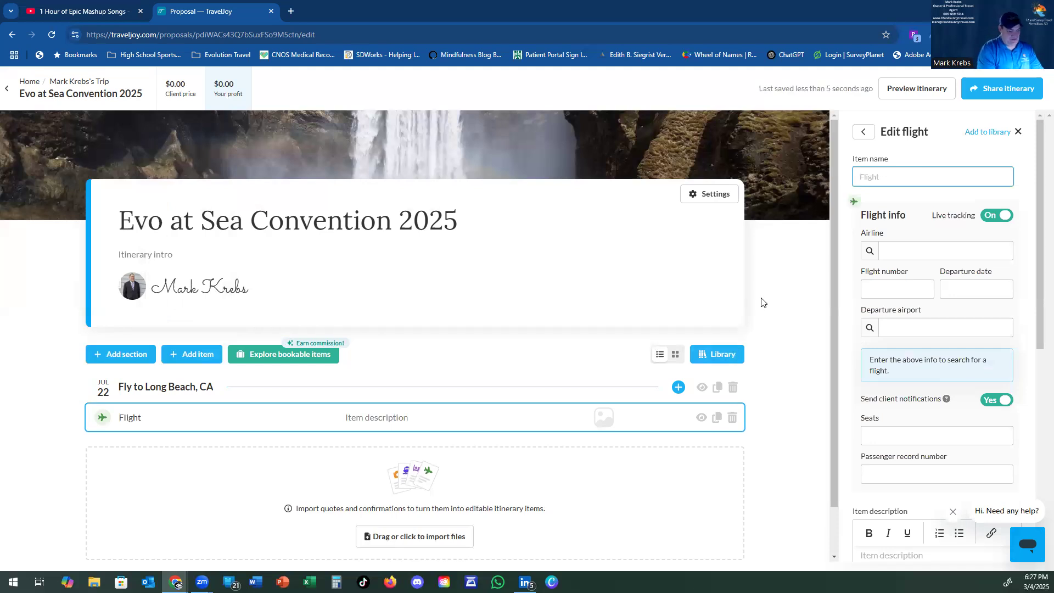
pyautogui.write('OMA')
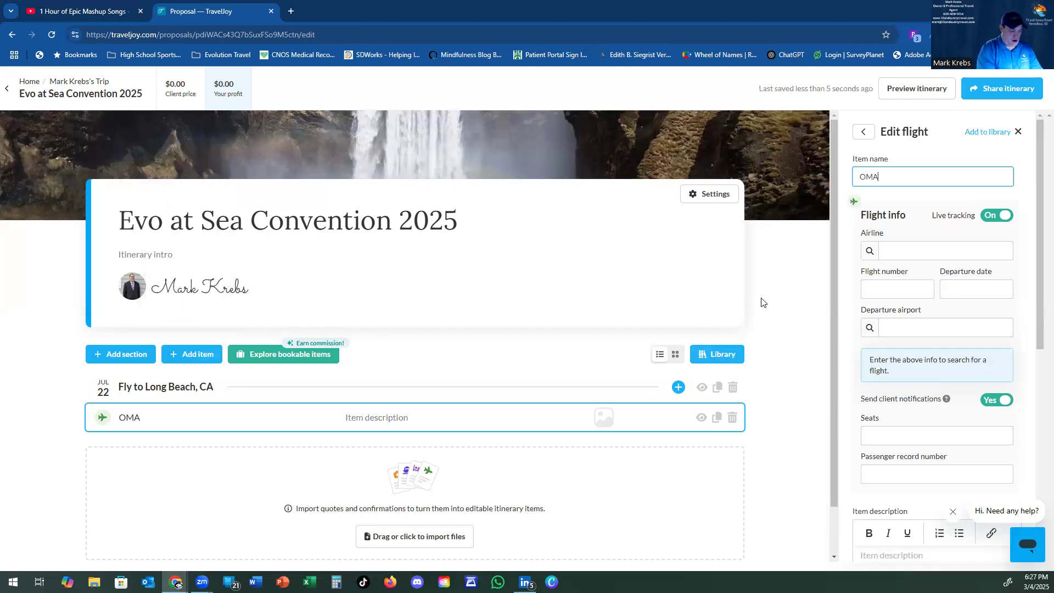
pyautogui.press('BackSpace')
pyautogui.press('BackSpace')
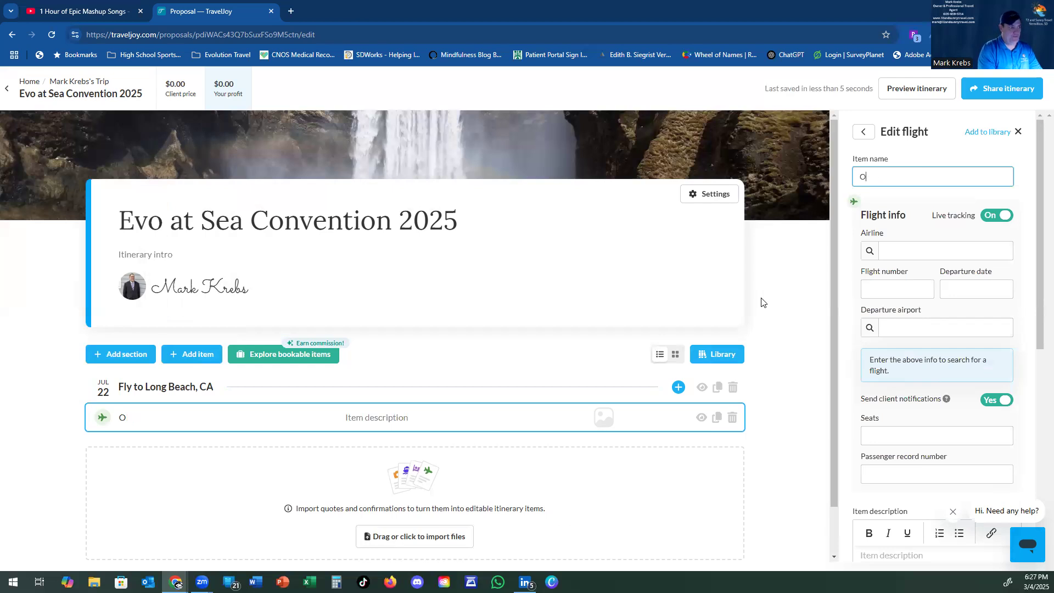
pyautogui.write('maha ')
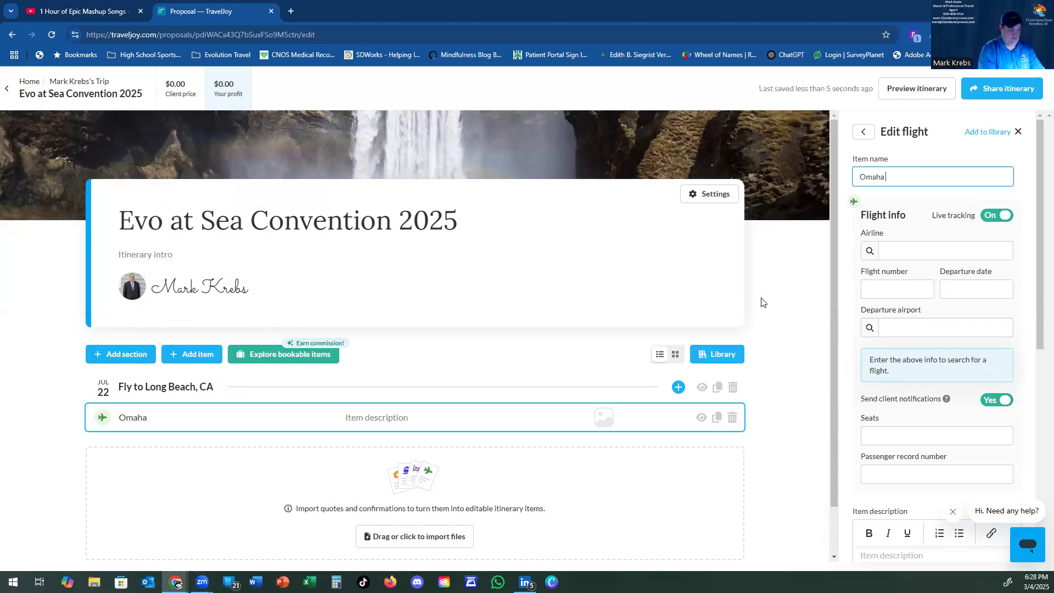
pyautogui.write('to Las Vegas')
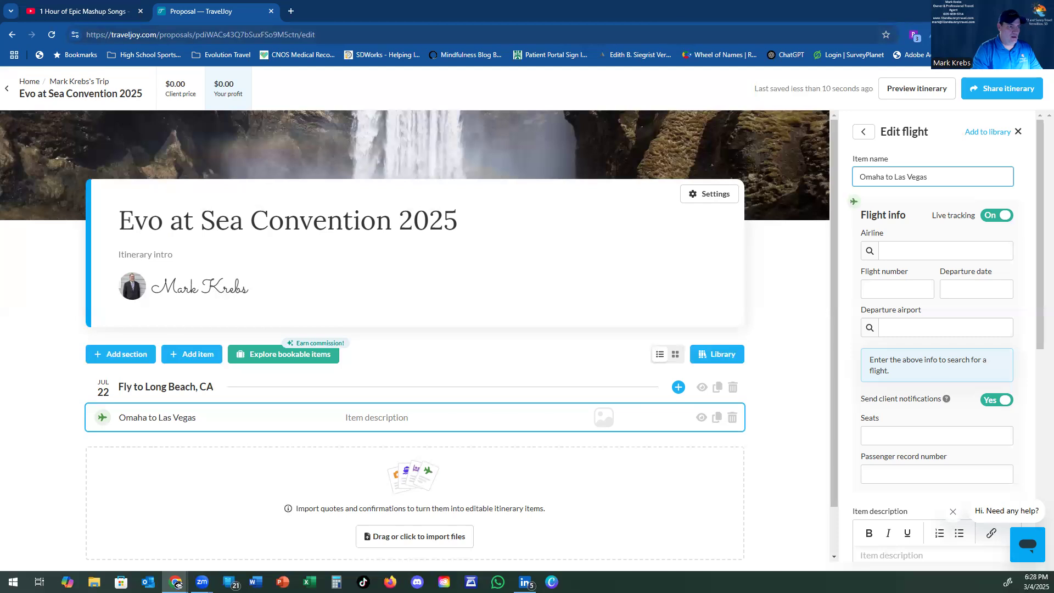
pyautogui.click(1042, 34)
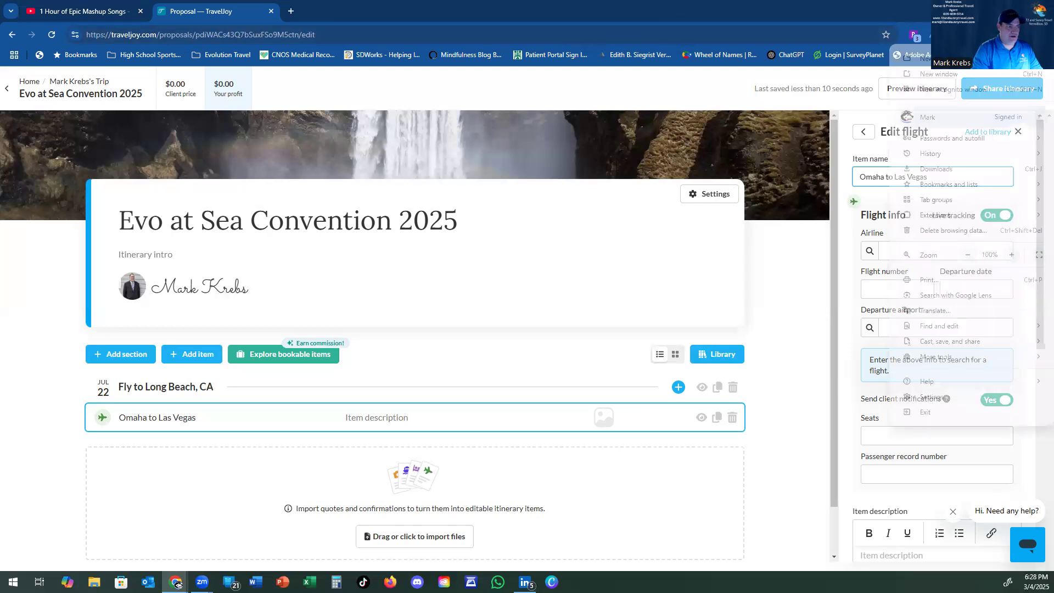
# Step: Load flights.google.com in a new Chrome Incognito window
pyautogui.click(964, 90)
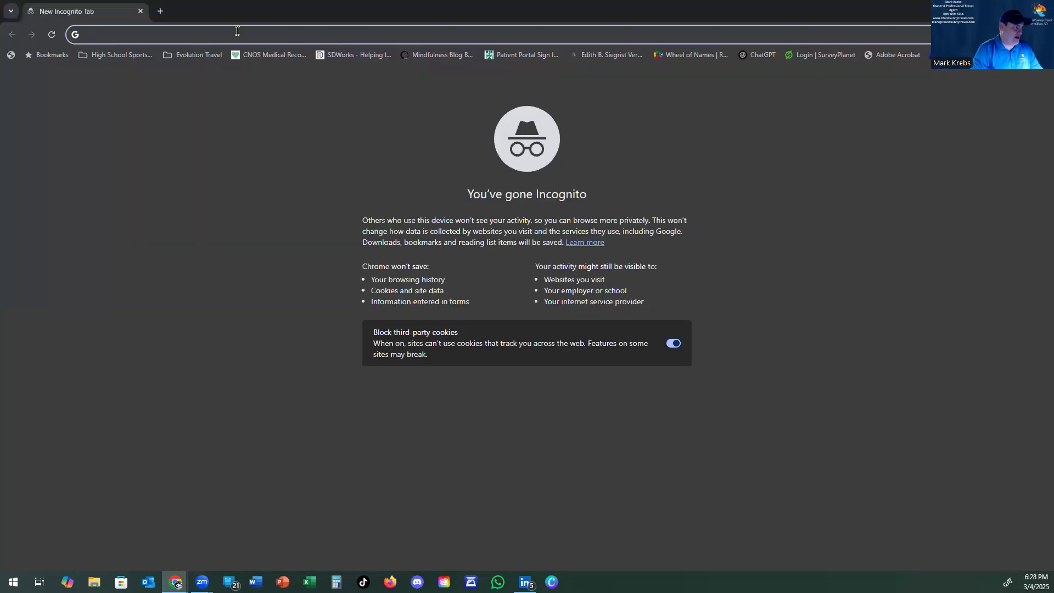
pyautogui.write('flights.')
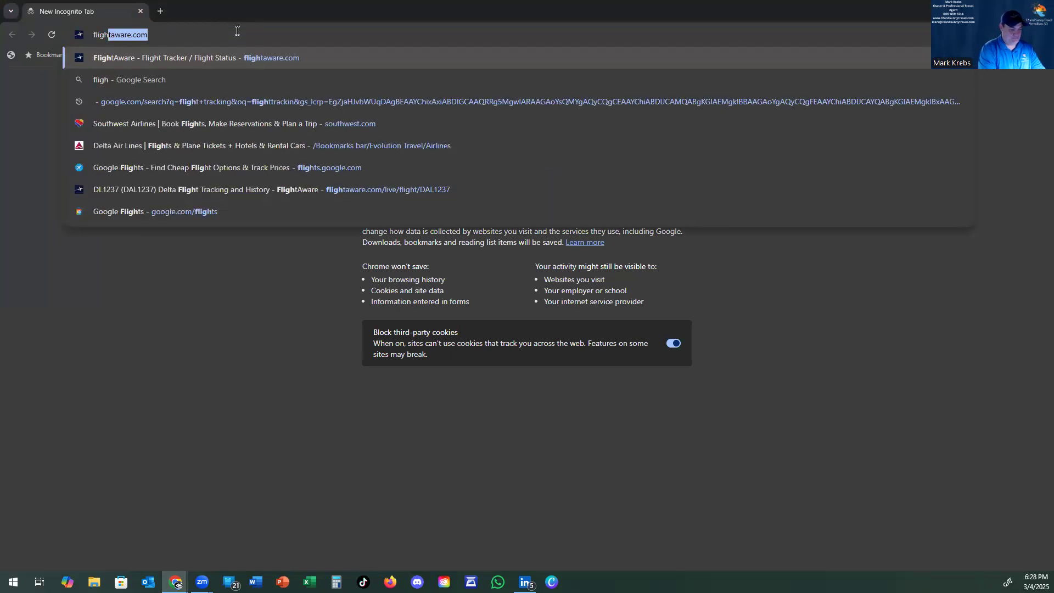
pyautogui.write('le.com')
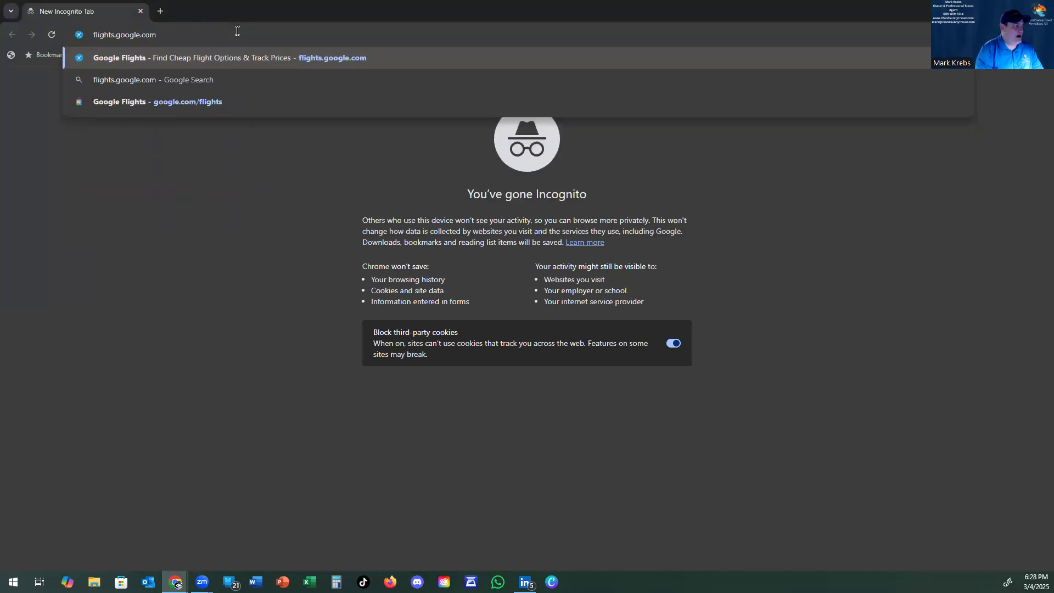
pyautogui.press('Return')
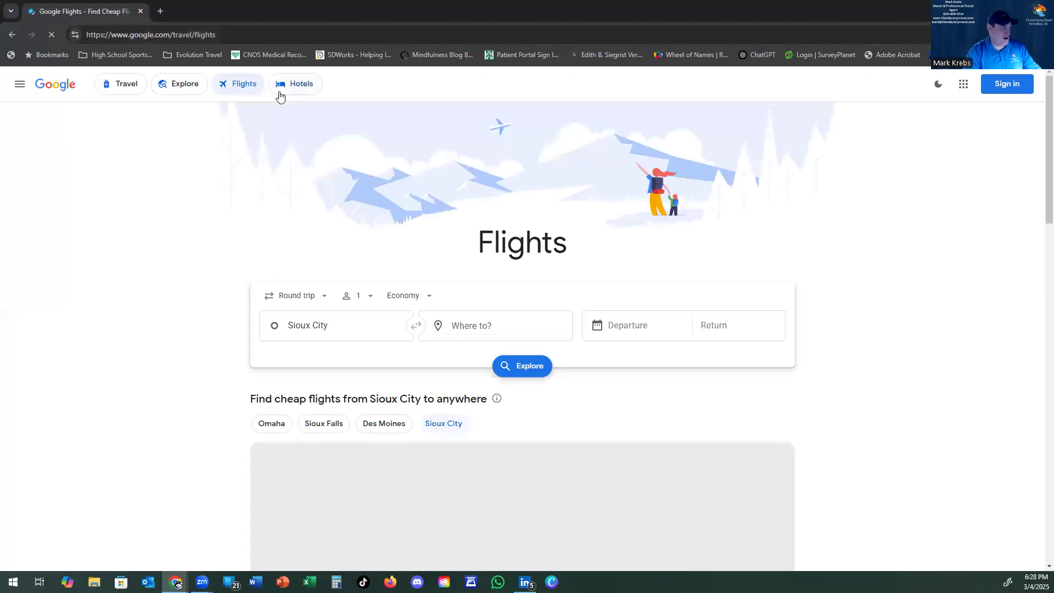
# Step: Set the flight route from Omaha (OMA) to Long Beach (LGB)
pyautogui.click(295, 324)
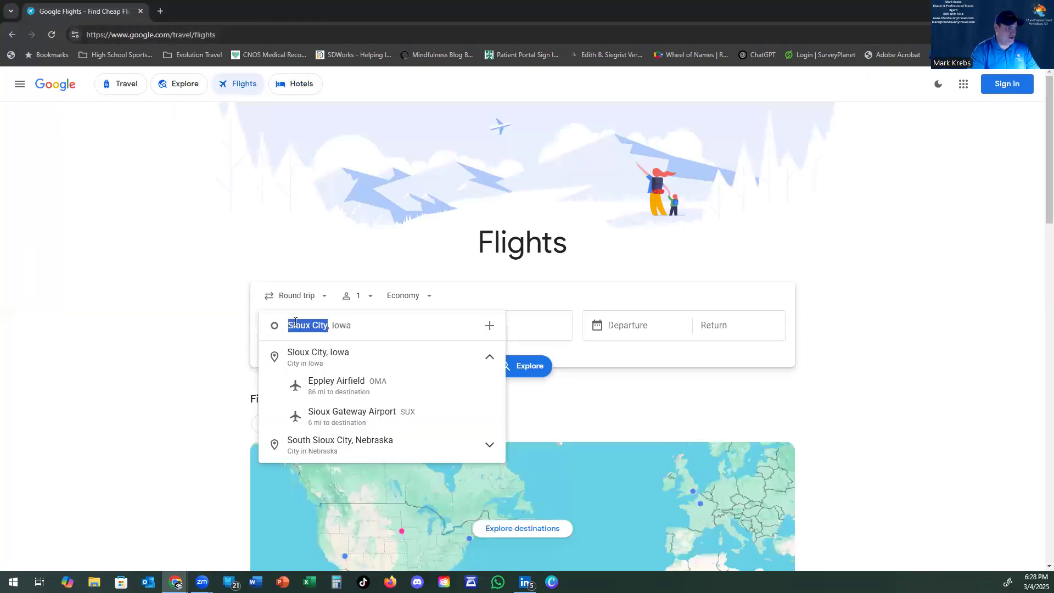
pyautogui.write('OMA')
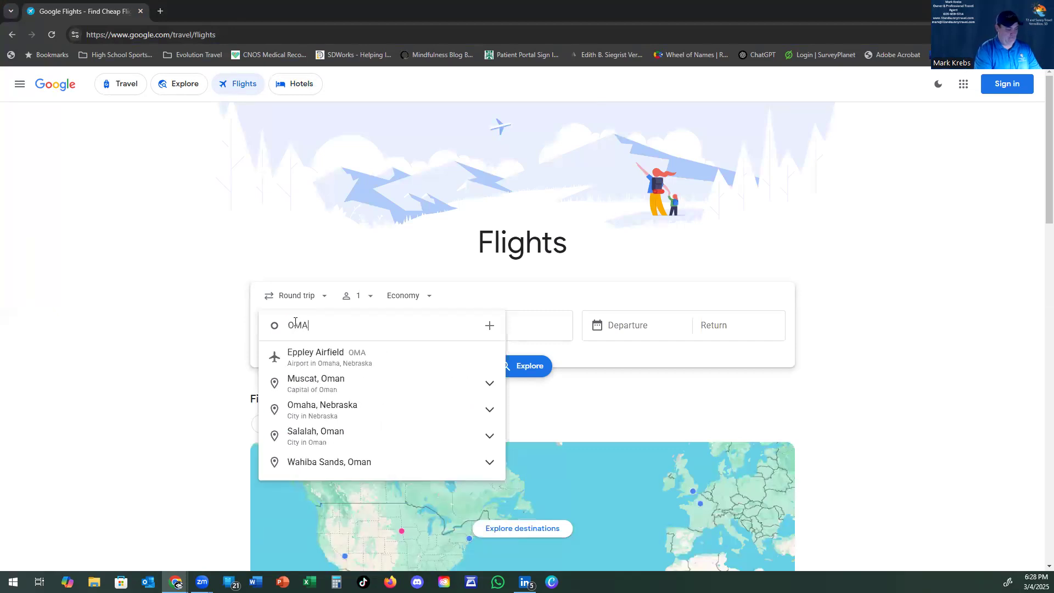
pyautogui.press('Down')
pyautogui.press('Return')
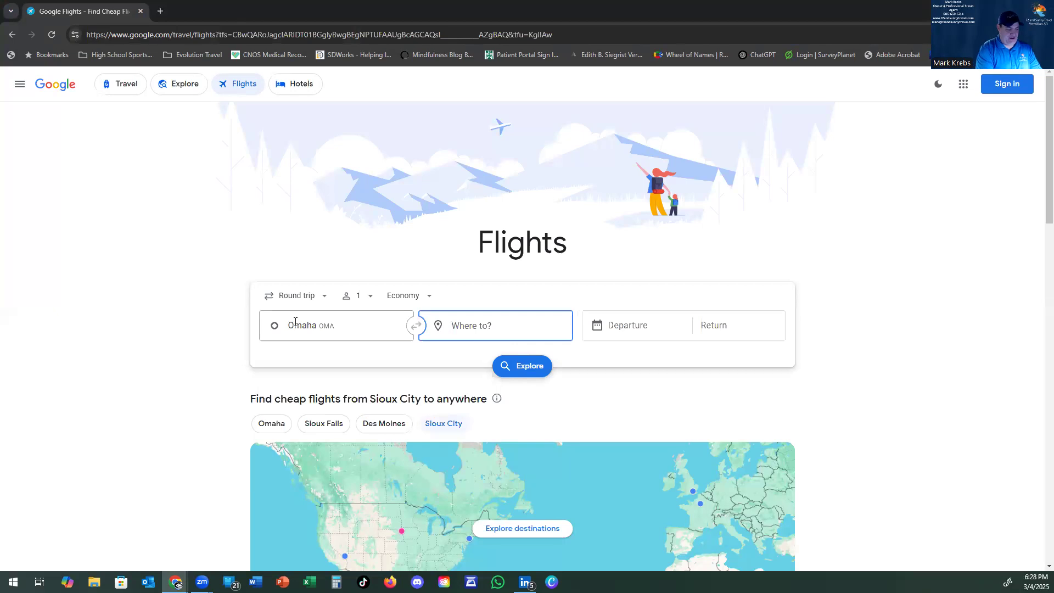
pyautogui.write('LGB')
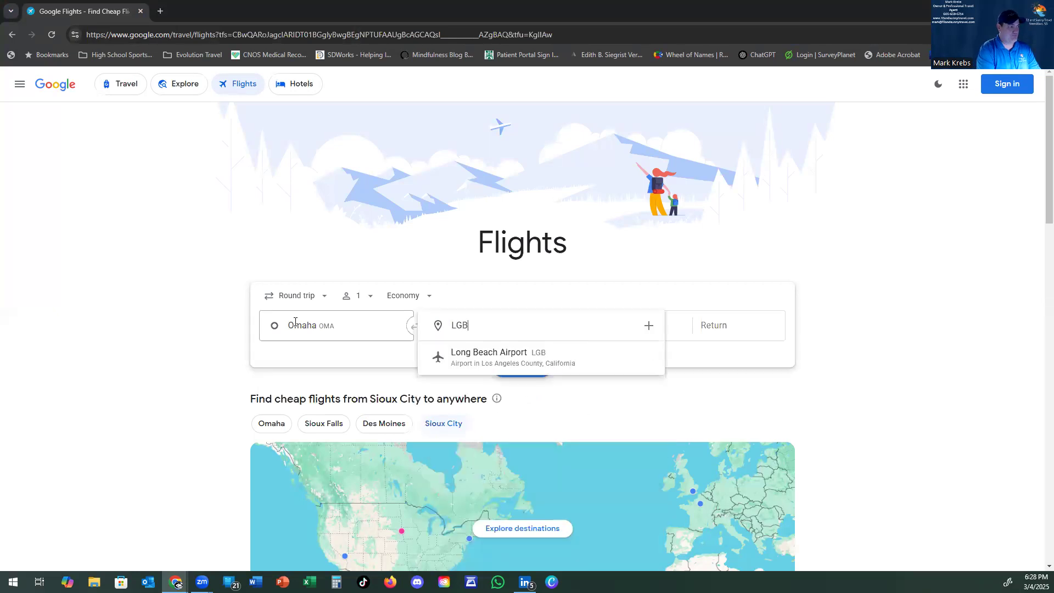
pyautogui.press('Down')
pyautogui.press('Return')
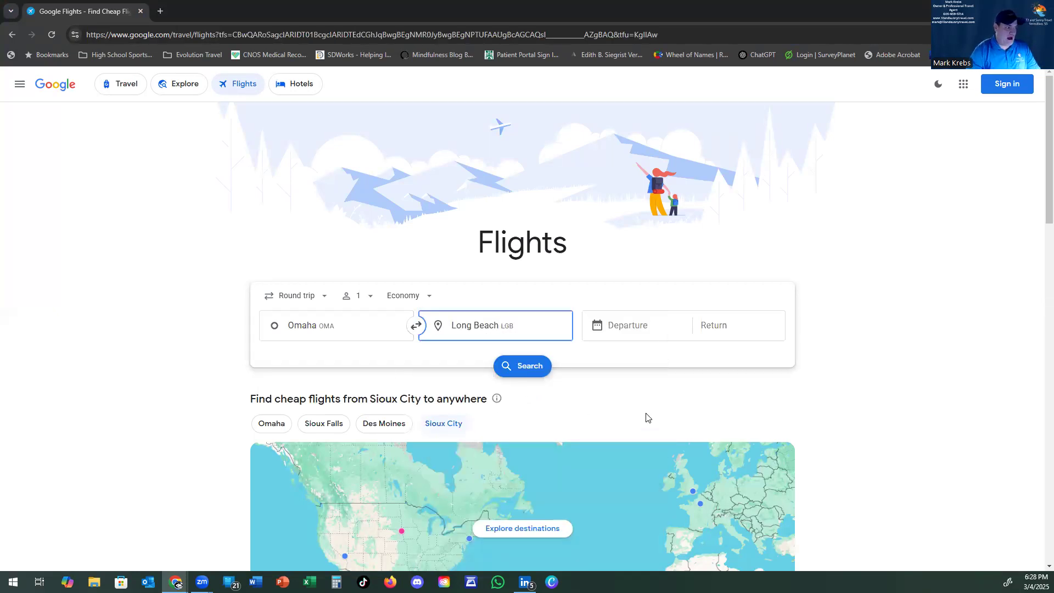
# Step: Choose round-trip dates Tue, Jul 22 to Tue, Jul 29 and run the search
pyautogui.click(634, 316)
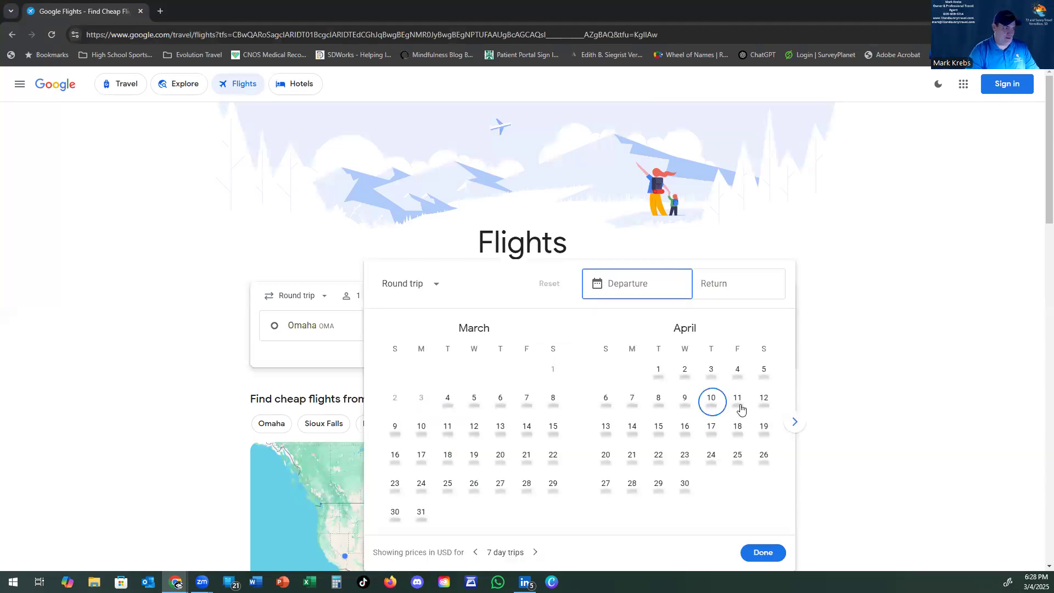
pyautogui.click(795, 422)
pyautogui.click(795, 421)
pyautogui.click(796, 422)
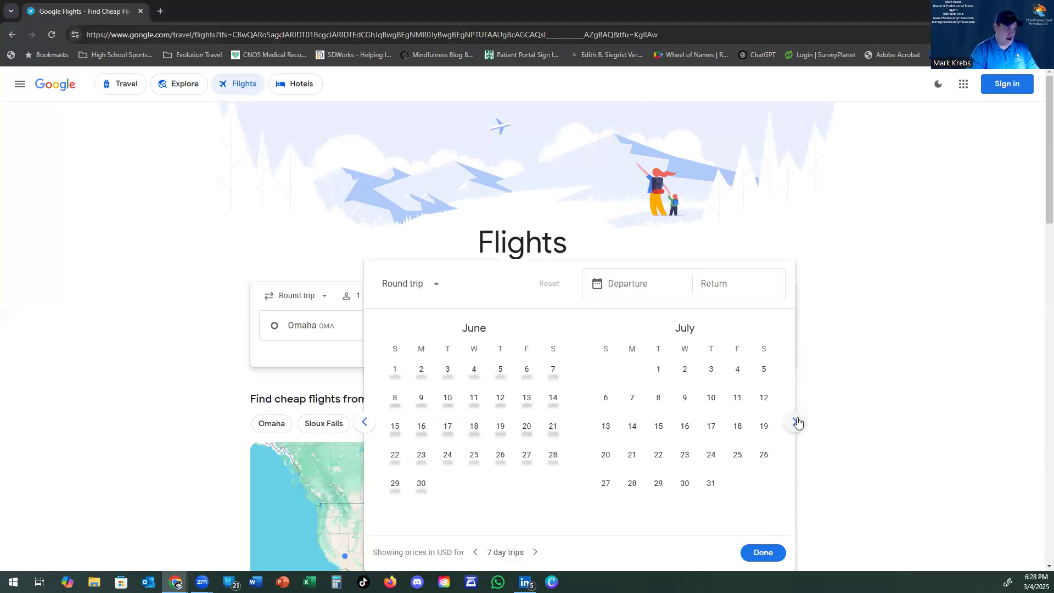
pyautogui.click(659, 464)
pyautogui.click(658, 483)
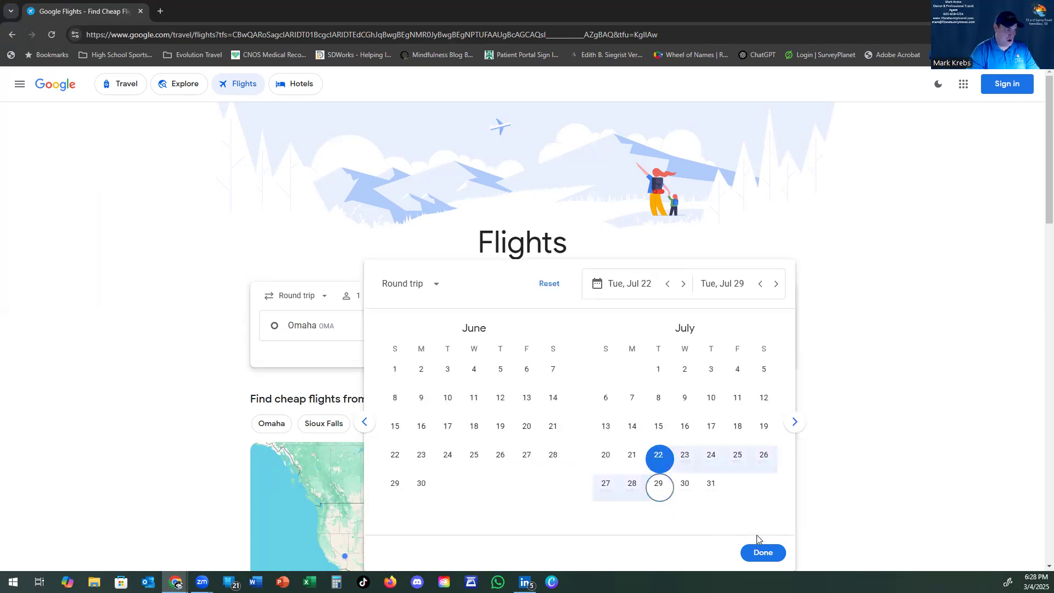
pyautogui.click(762, 553)
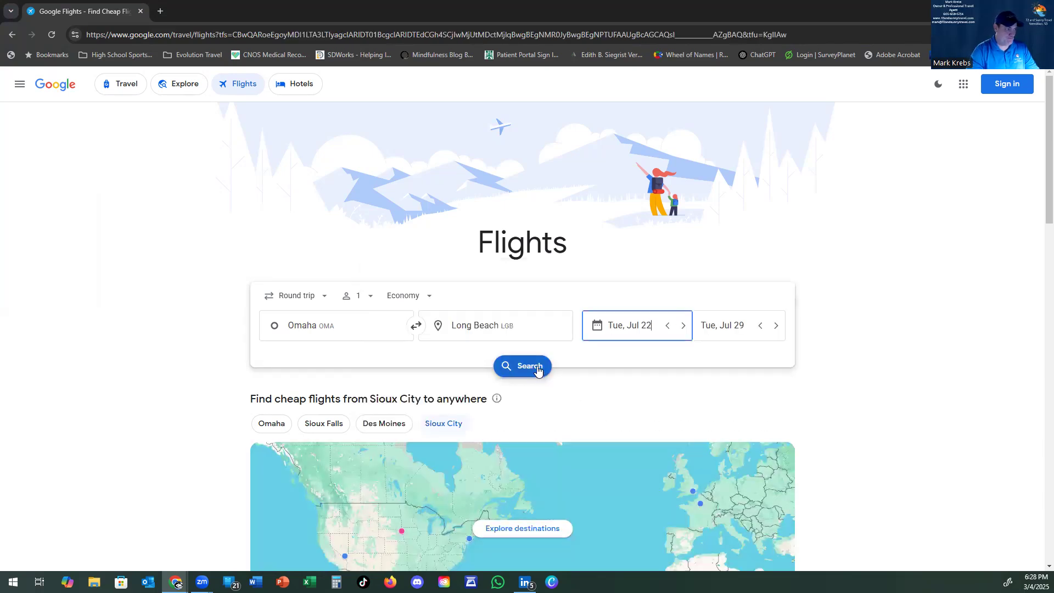
pyautogui.click(537, 368)
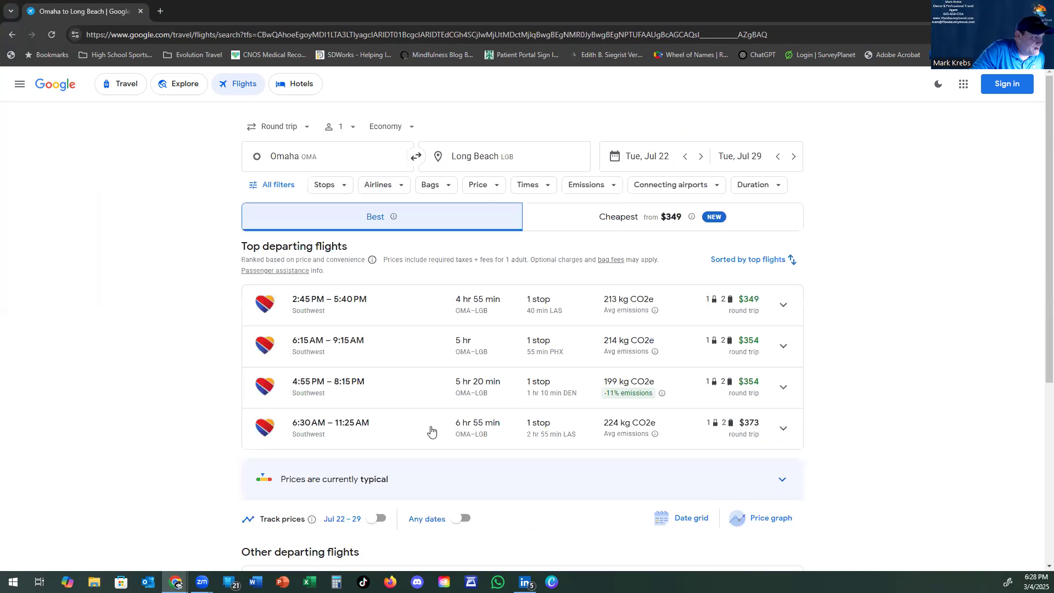
# Step: Expand the $373 6:30 AM Southwest option via Las Vegas to see flight WN 3459 details
pyautogui.click(783, 423)
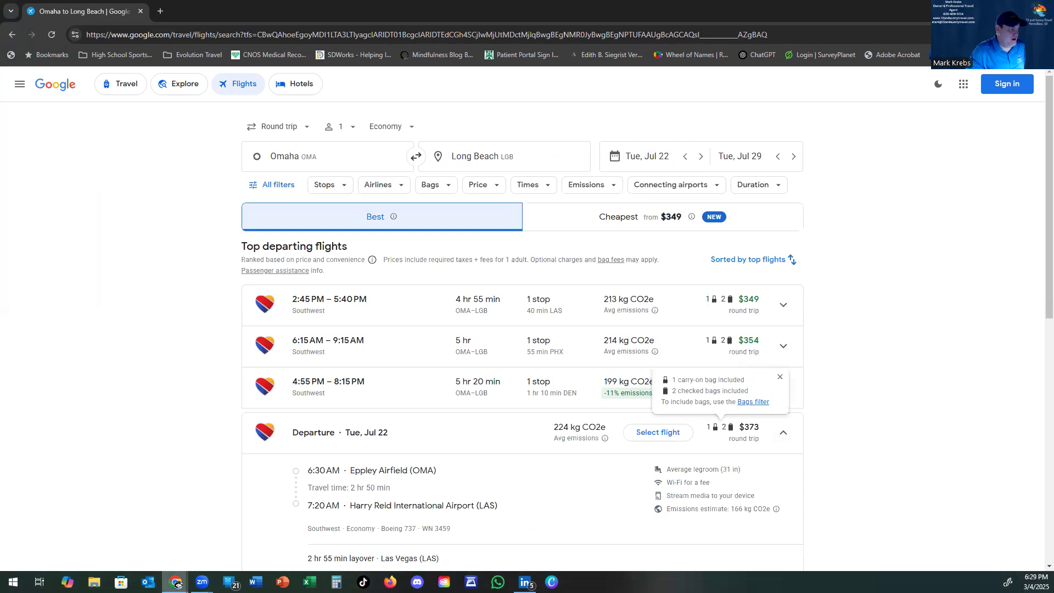
pyautogui.moveTo(176, 583)
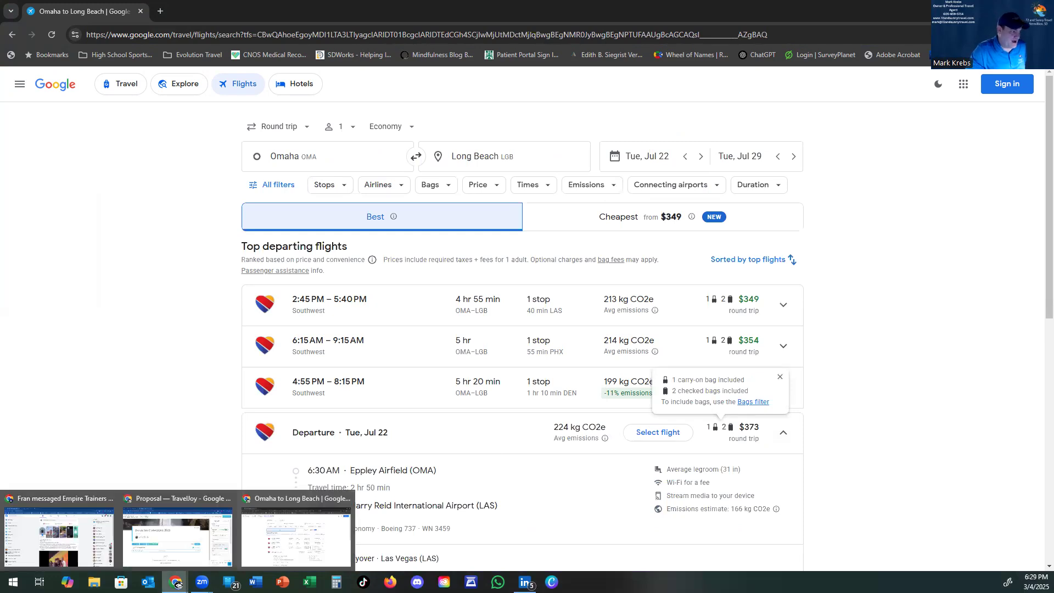
pyautogui.click(177, 507)
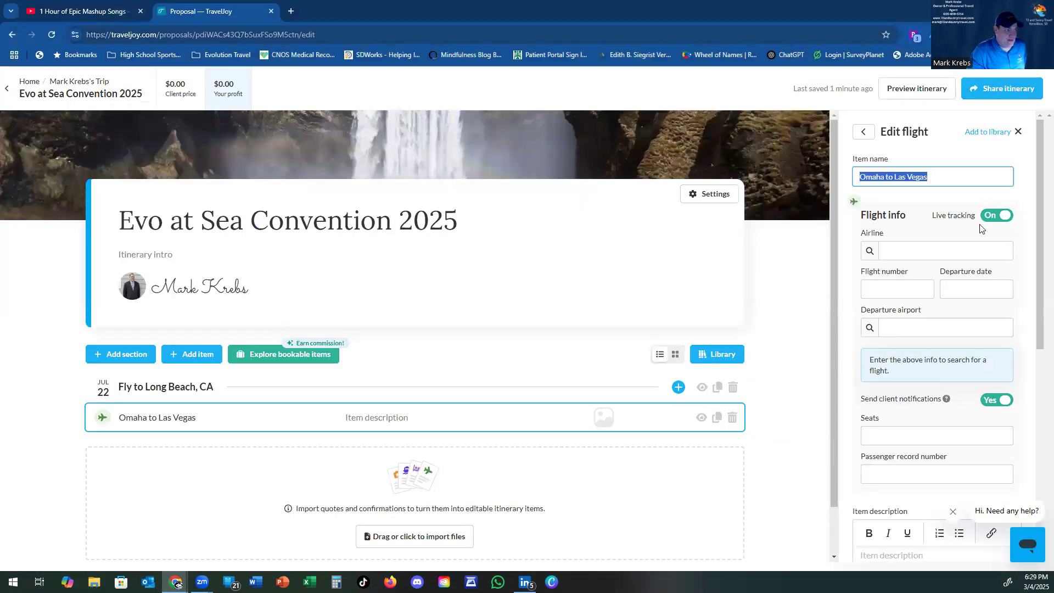
# Step: Set the flight's airline to Southwest Airlines (WN) and flight number to 3459
pyautogui.click(905, 248)
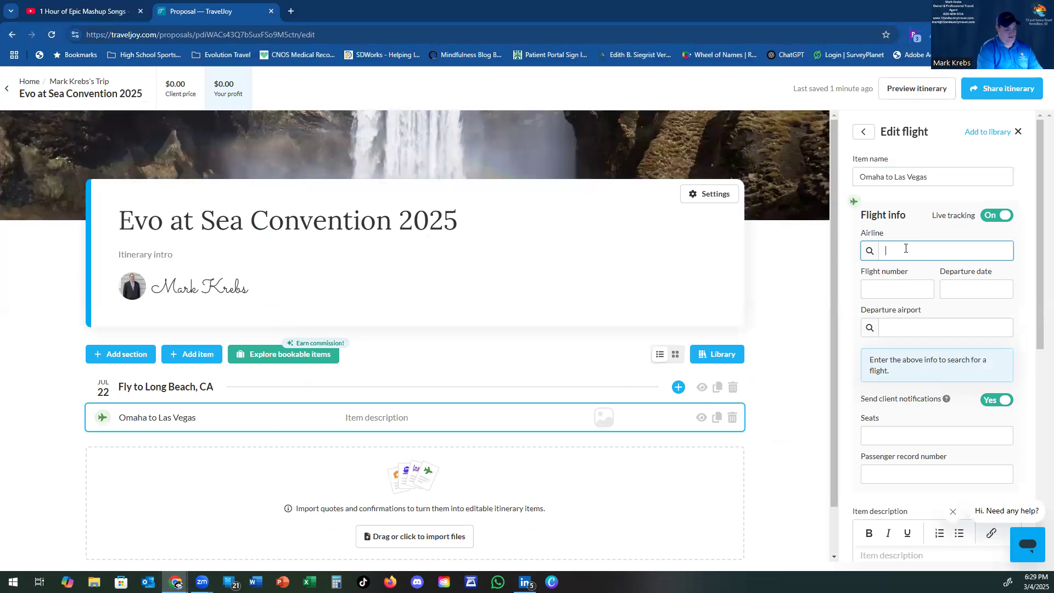
pyautogui.write('WN')
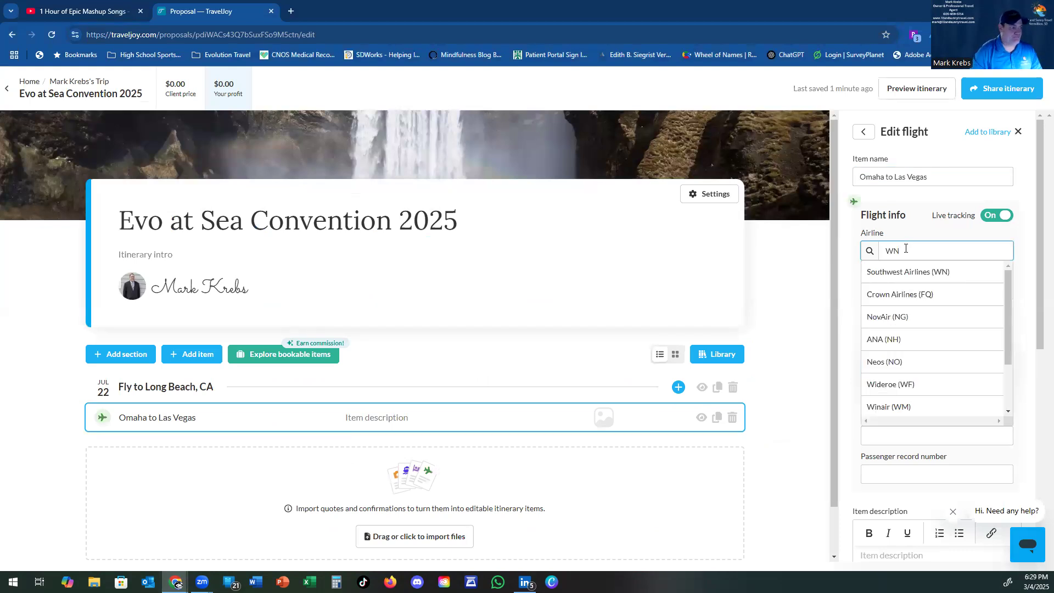
pyautogui.click(919, 273)
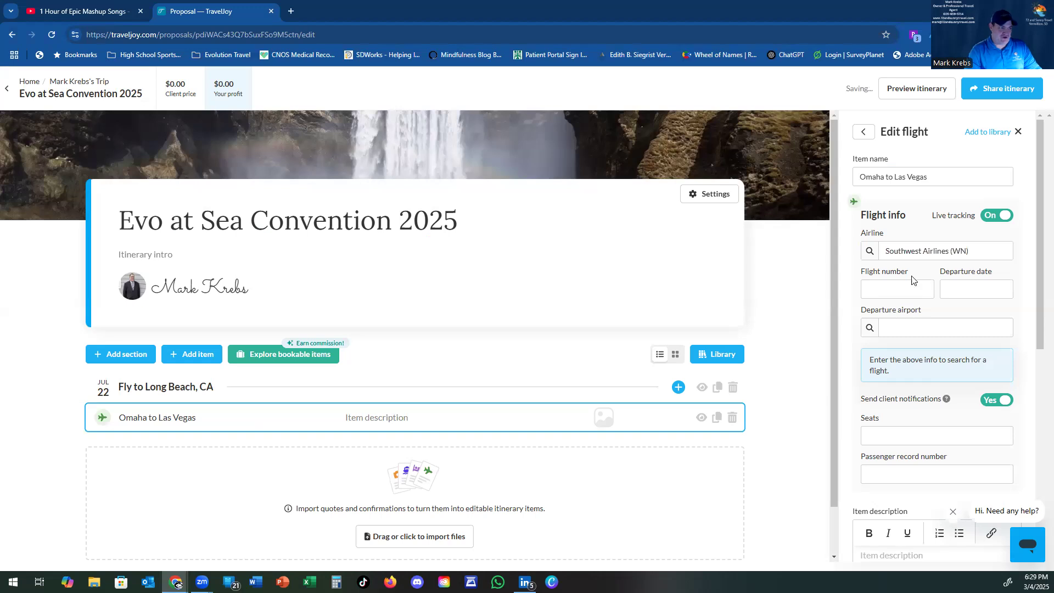
pyautogui.click(894, 289)
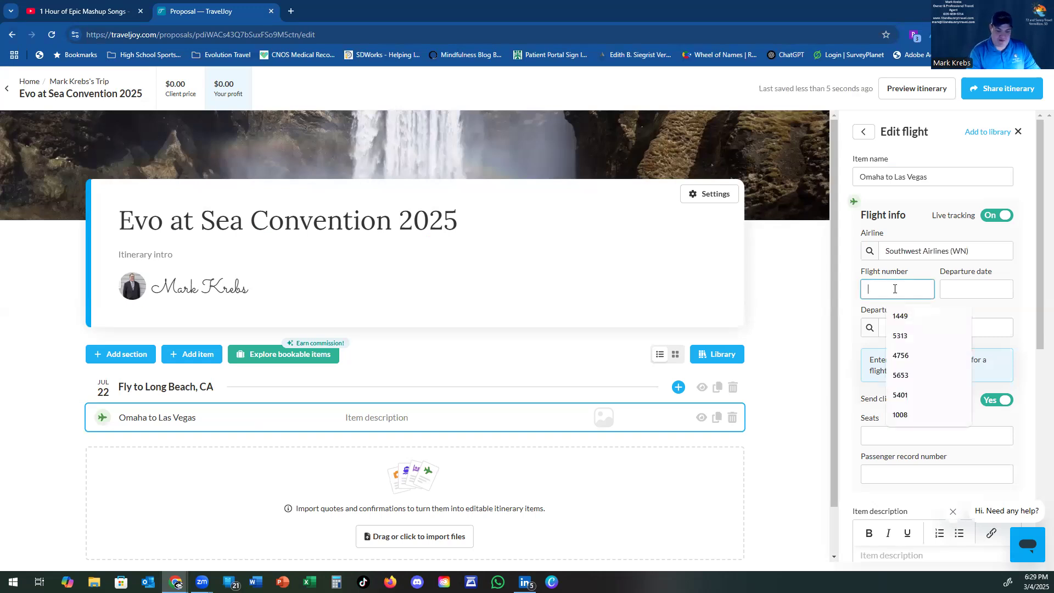
pyautogui.write('3459')
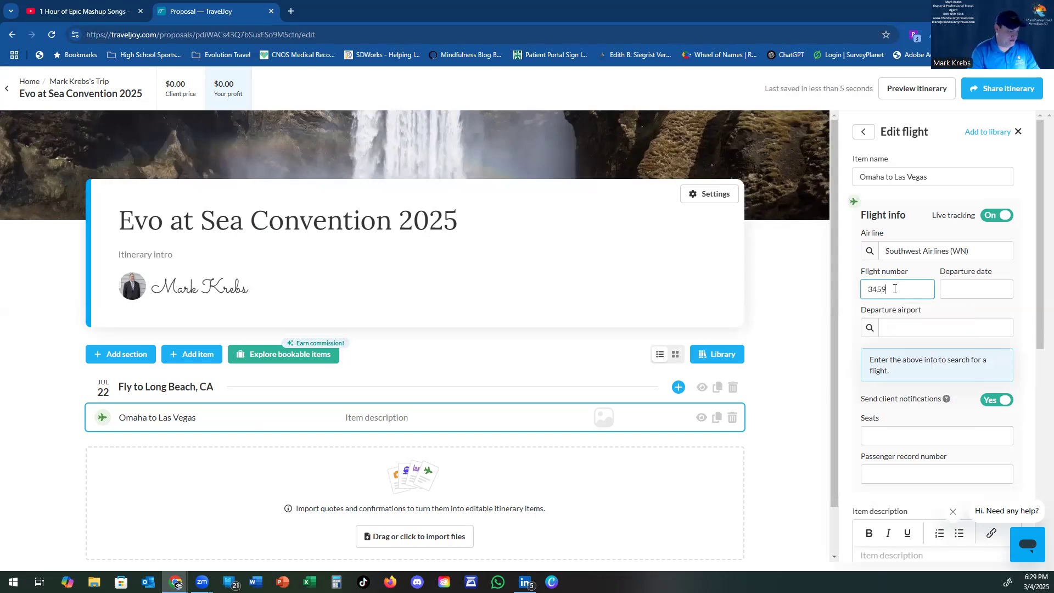
# Step: Give the flight departure date 07/22/2025 and departure airport Omaha, NE (OMA)
pyautogui.press('Tab')
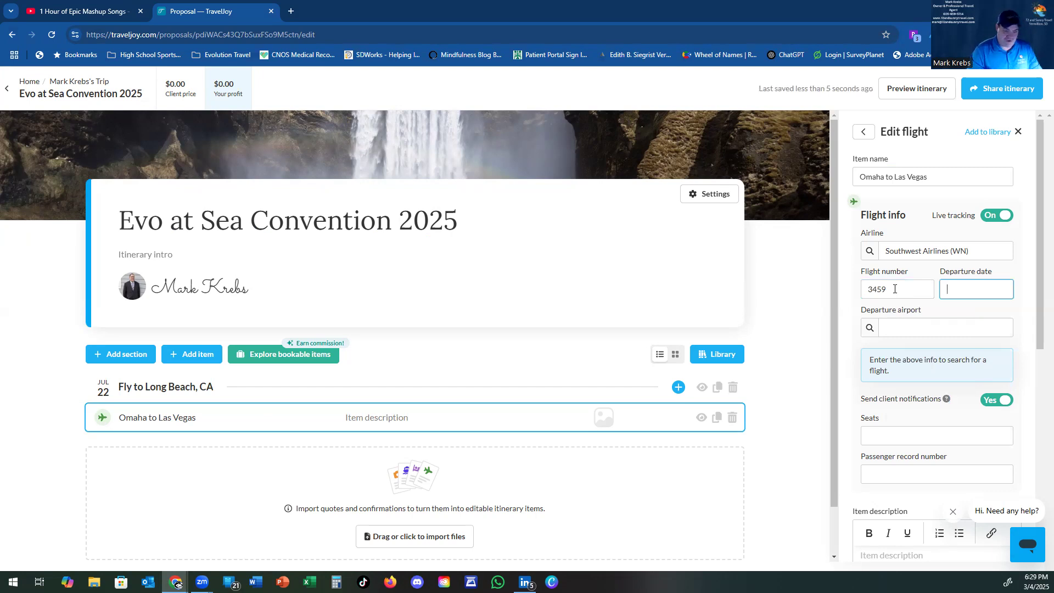
pyautogui.write('07/22/2025')
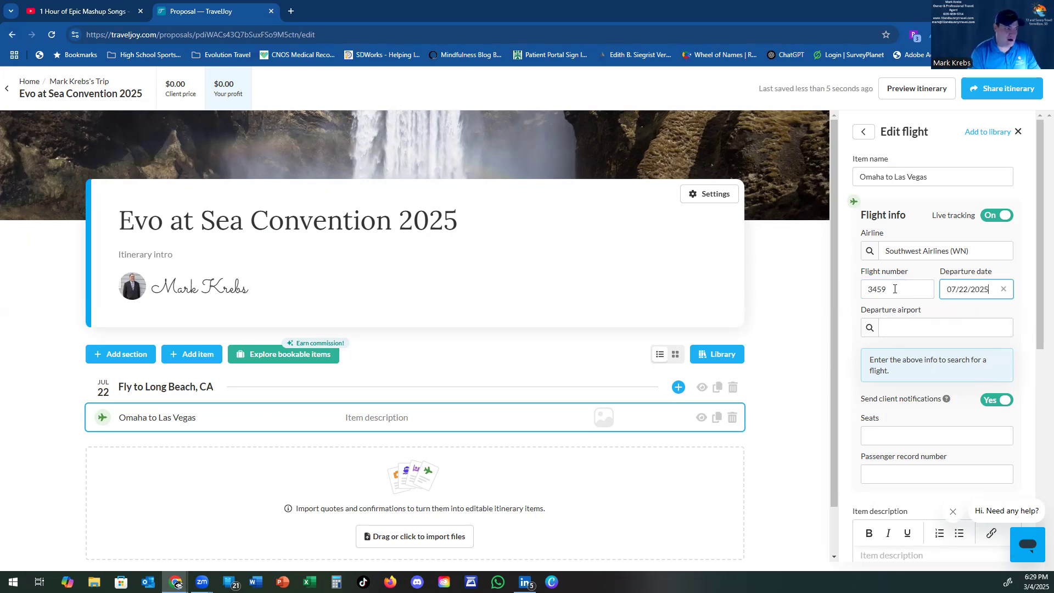
pyautogui.press('Tab')
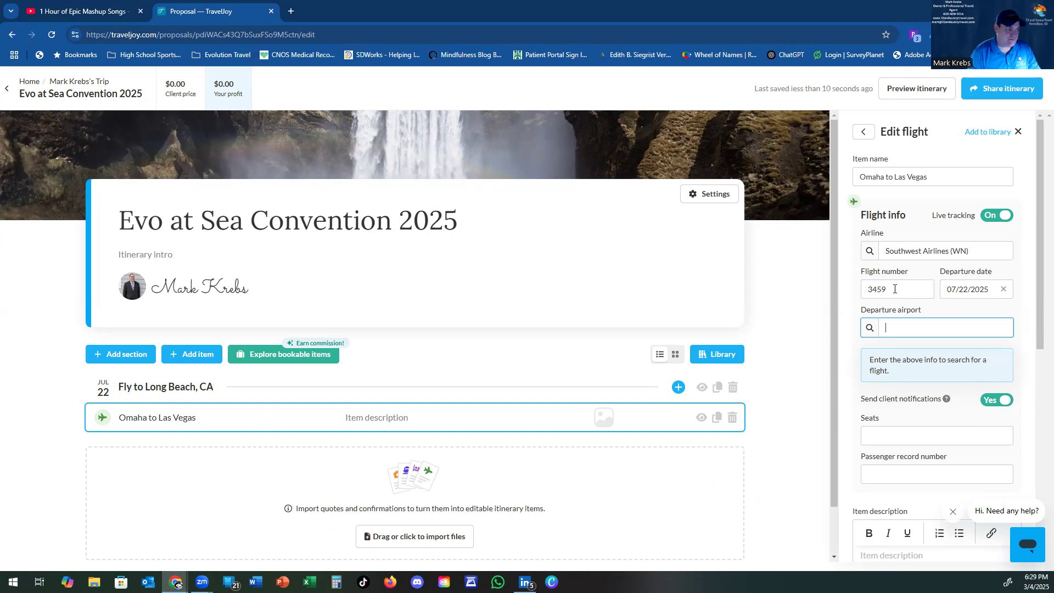
pyautogui.write('OMA')
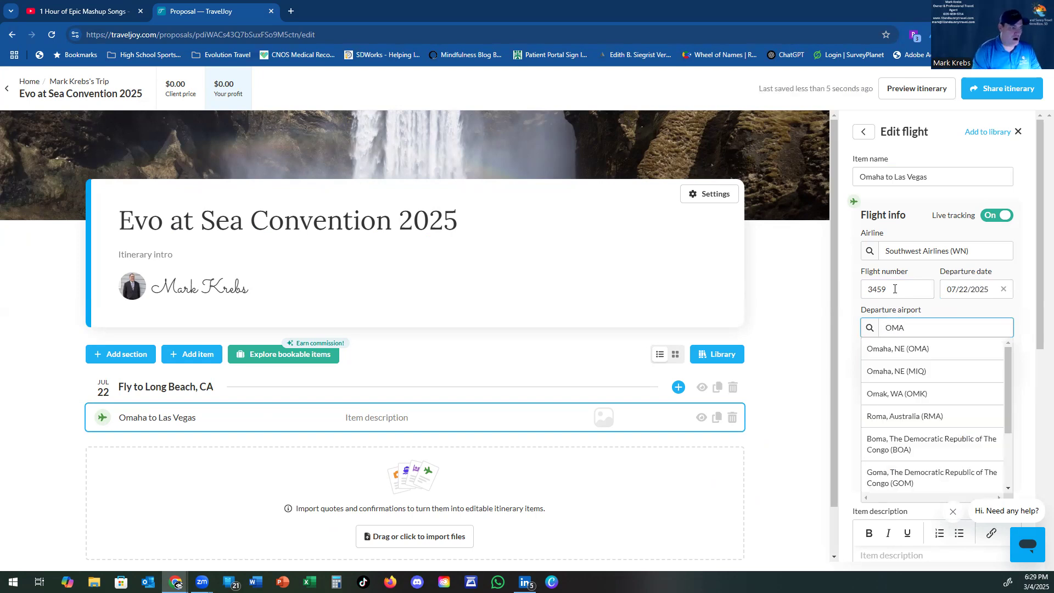
pyautogui.press('Return')
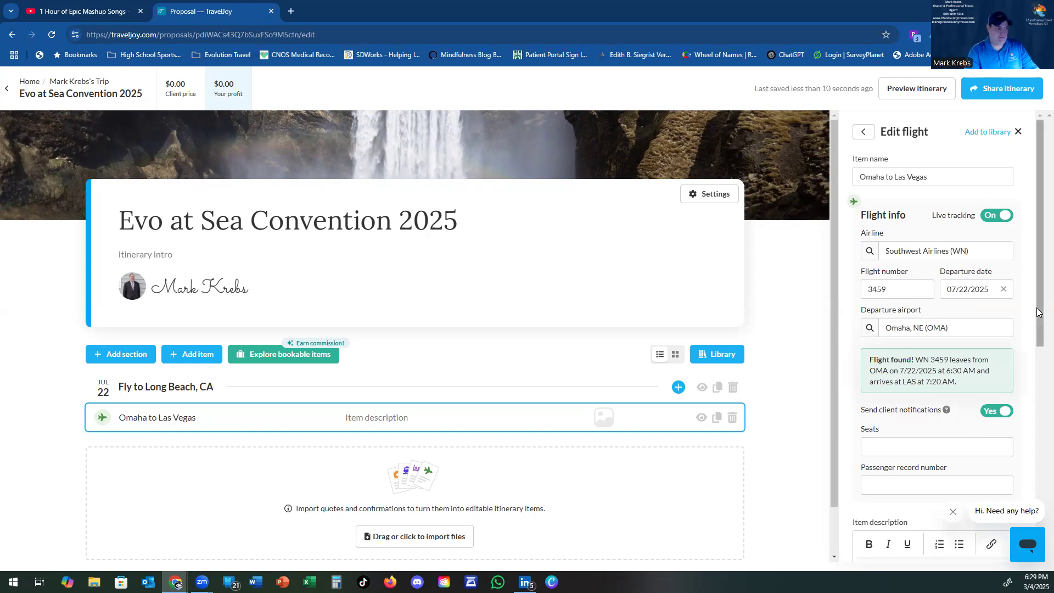
pyautogui.moveTo(1037, 324); pyautogui.dragTo(1037, 389)
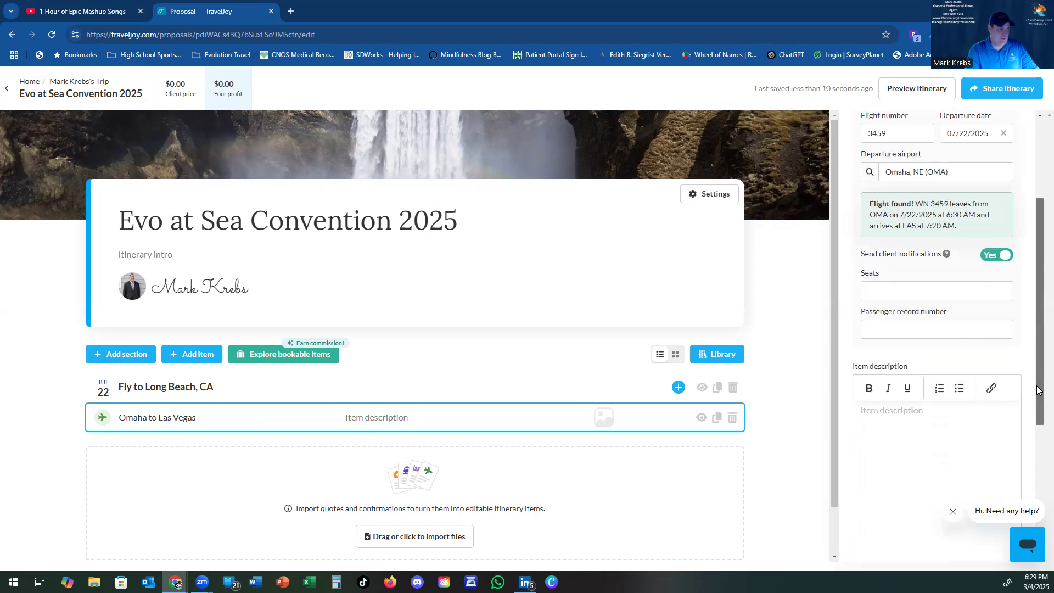
pyautogui.click(920, 311)
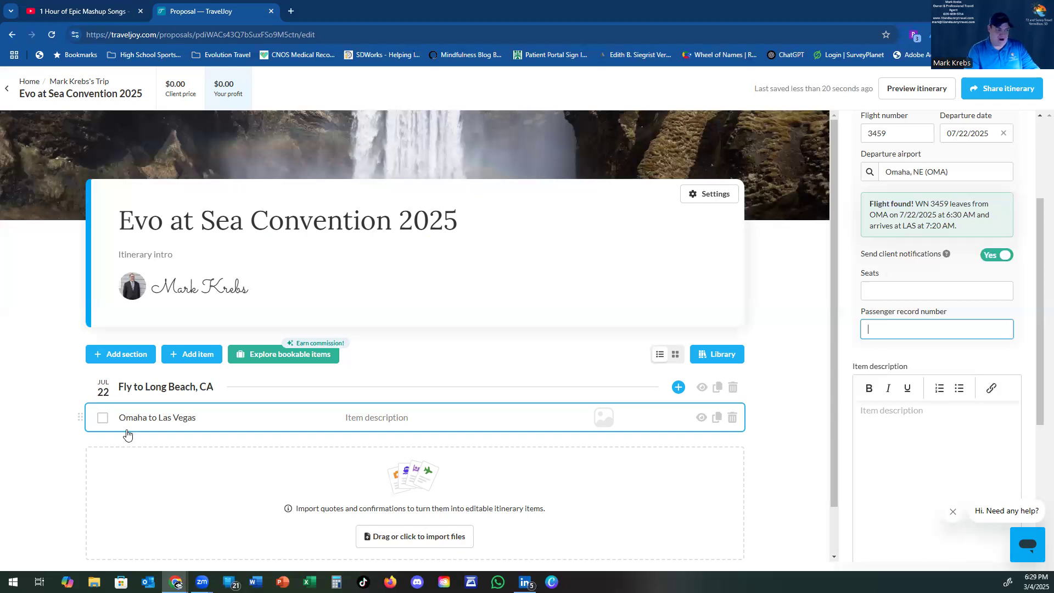
# Step: Add a second flight item 'Las Vegas to Long Beach, CA' with Southwest Airlines (WN) as airline
pyautogui.click(186, 356)
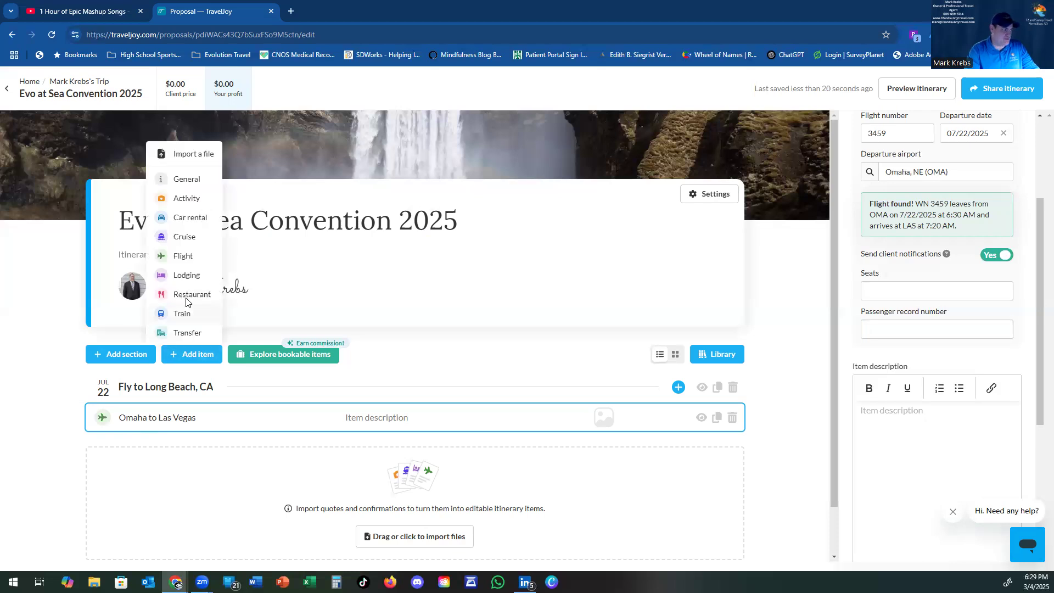
pyautogui.click(185, 258)
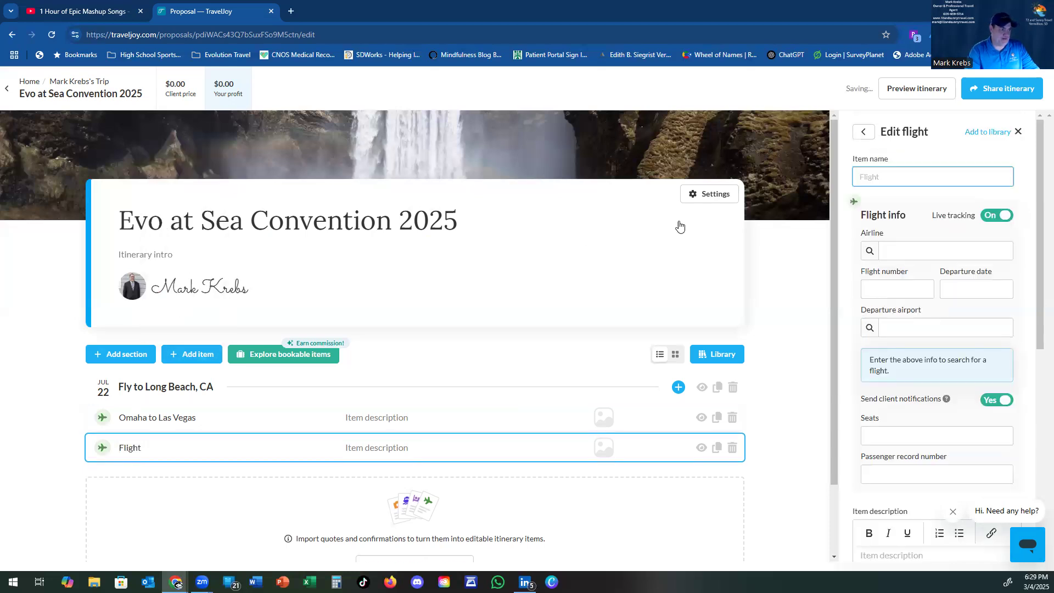
pyautogui.write('Las Vegas to Long Beach, CA')
pyautogui.press('Tab')
pyautogui.write('sou')
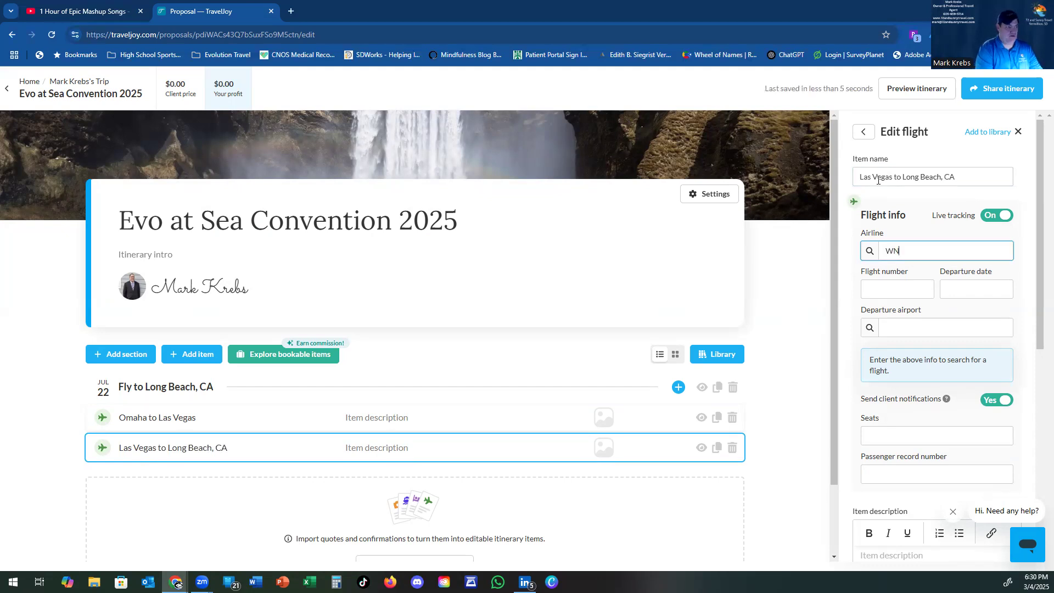
pyautogui.press('Return')
pyautogui.click(869, 289)
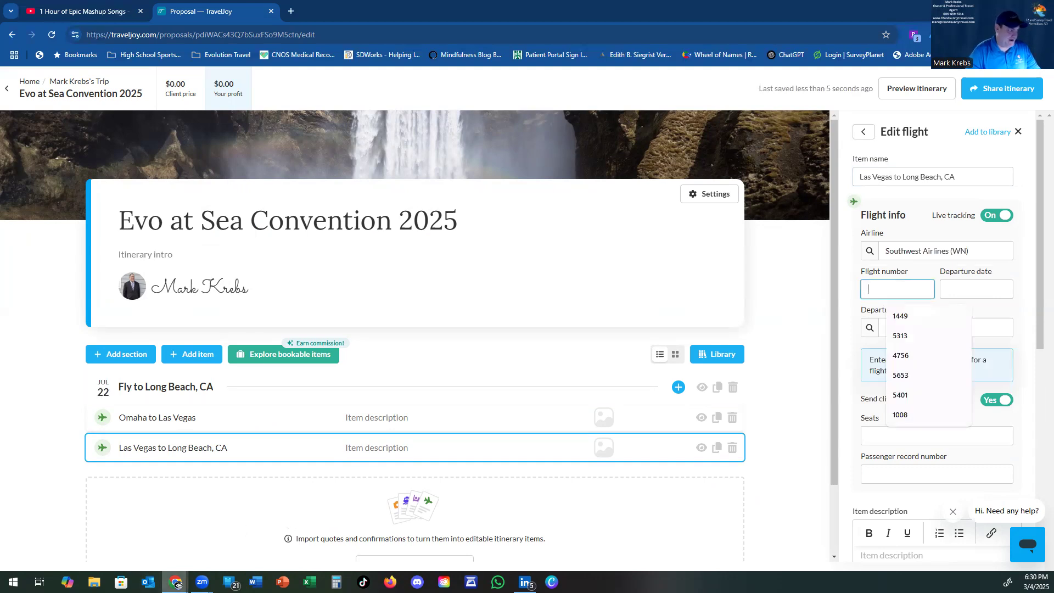
pyautogui.moveTo(176, 583)
pyautogui.click(275, 552)
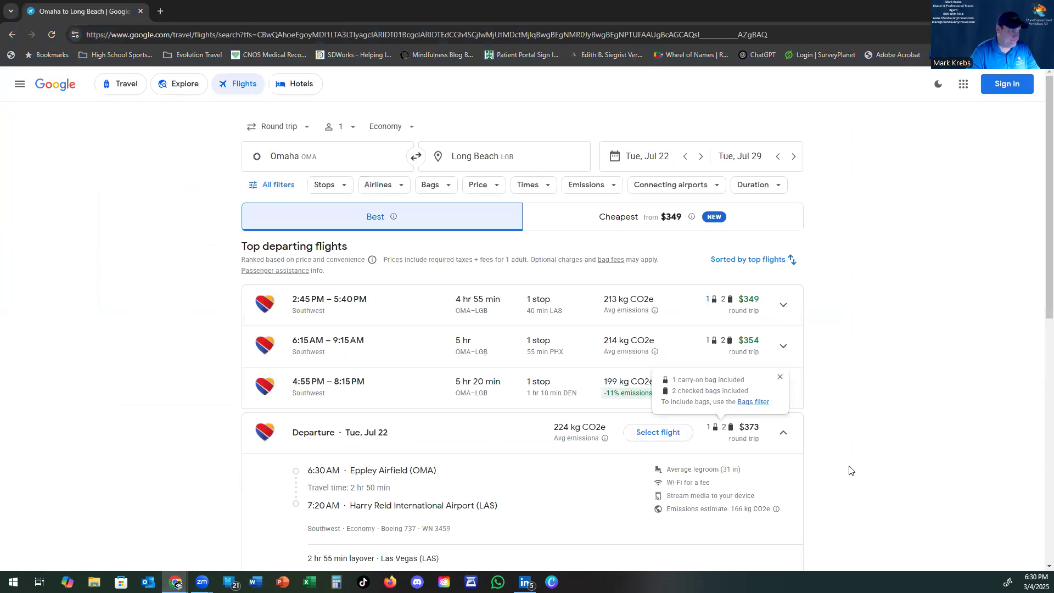
# Step: Review the WN 3143 Las Vegas–Long Beach leg (10:15–11:25 AM), then return to the TravelJoy proposal
pyautogui.scroll(-3, 1037, 319)
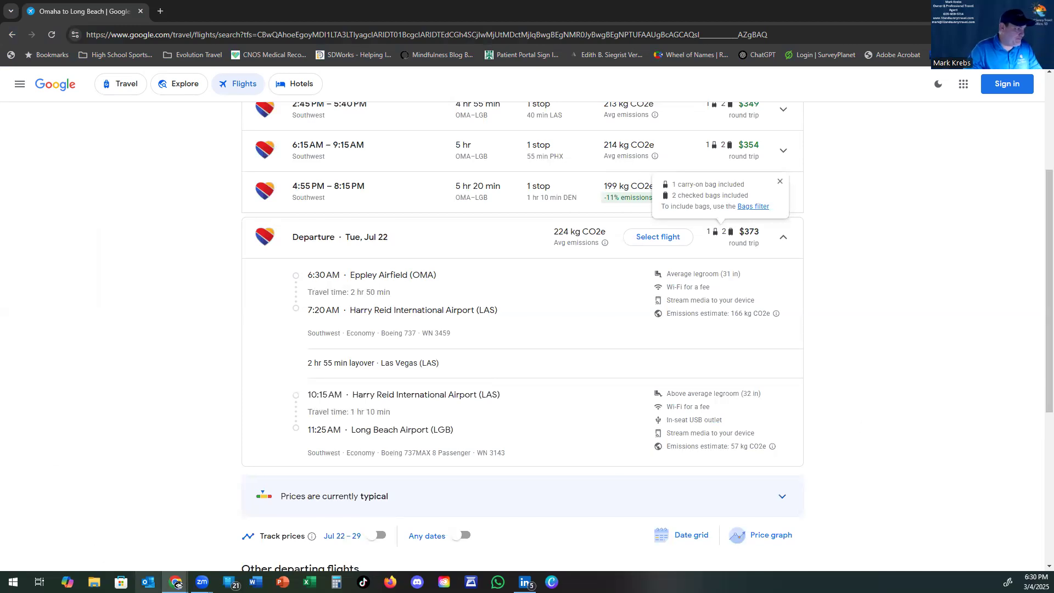
pyautogui.moveTo(176, 583)
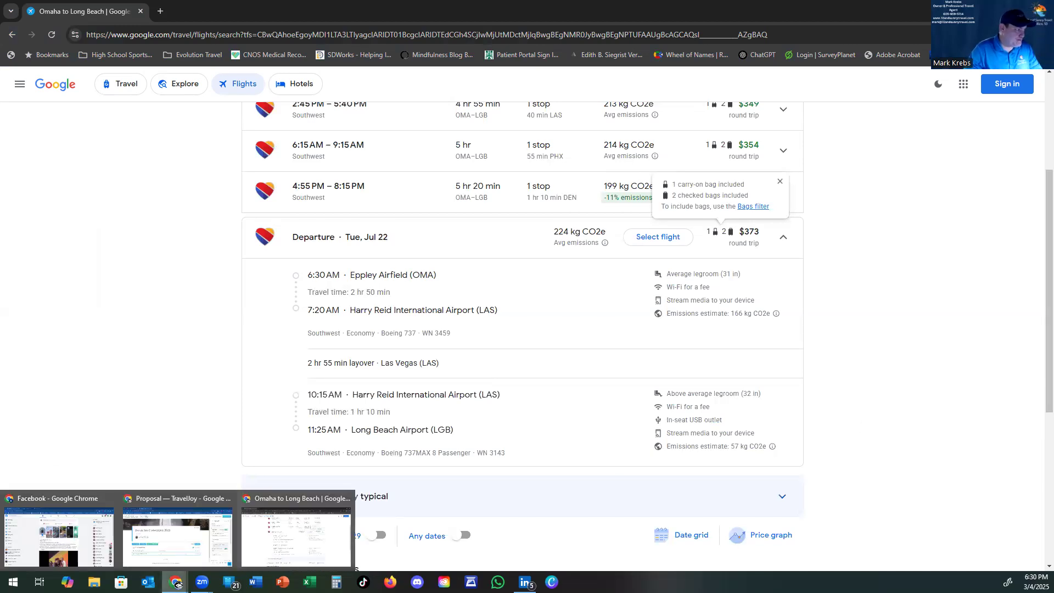
pyautogui.click(179, 498)
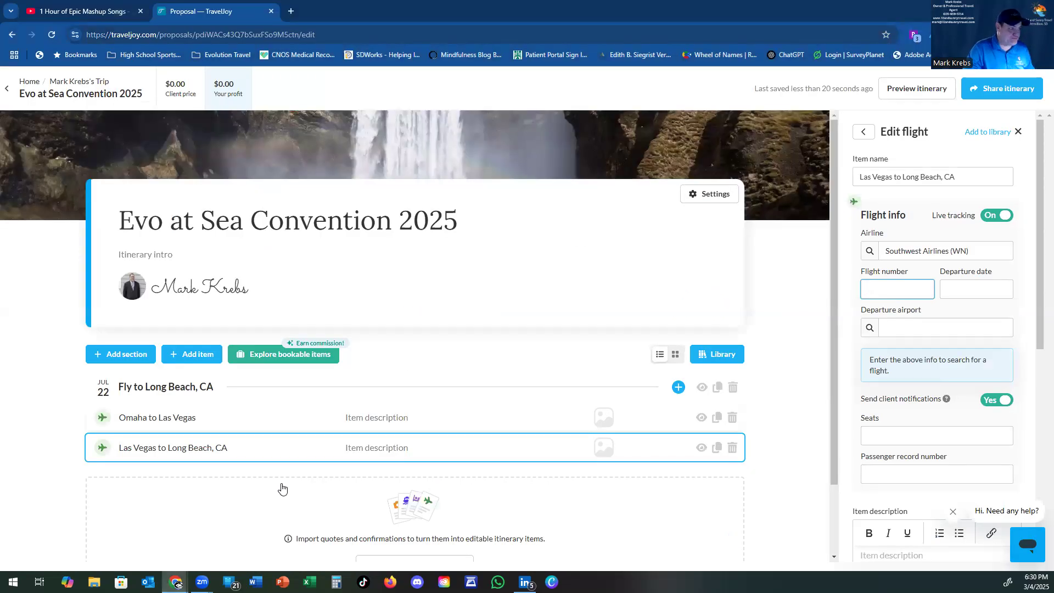
# Step: Enter flight 3143 departing Las Vegas (LAS) on 07/22/2025 for the Long Beach leg
pyautogui.write('3143')
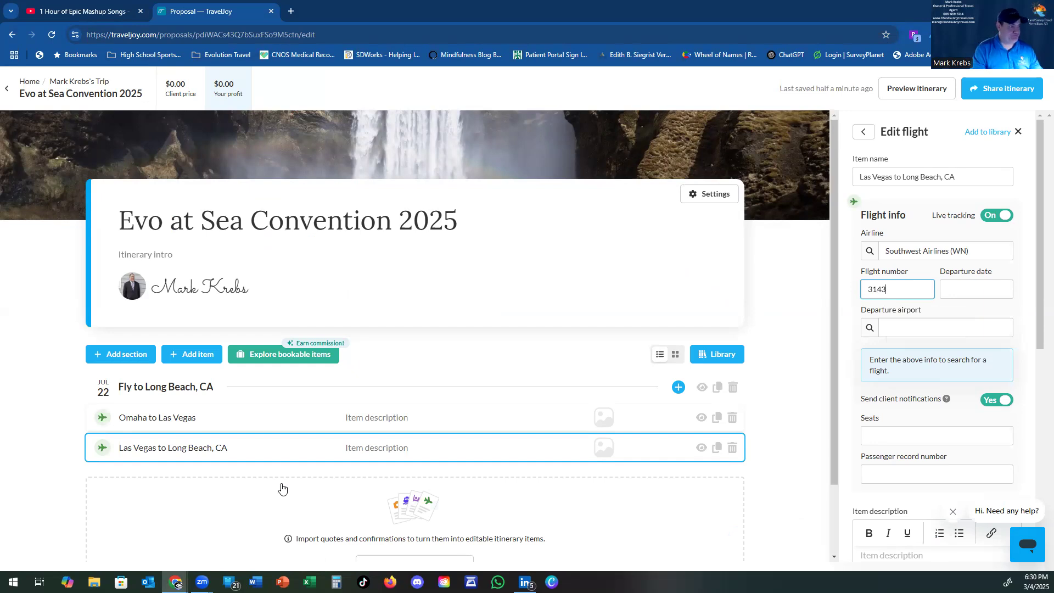
pyautogui.press('Tab')
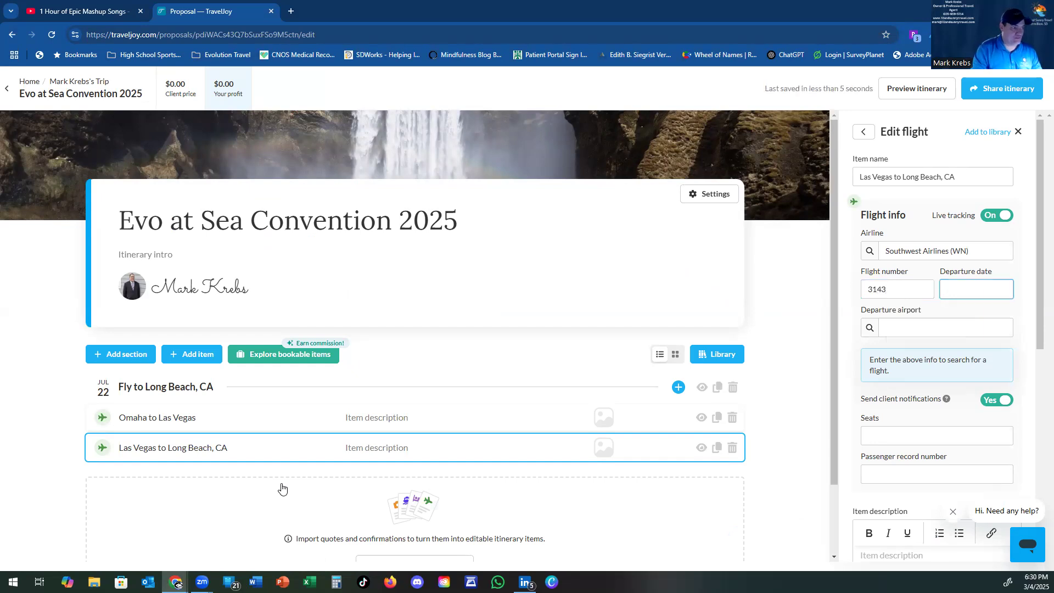
pyautogui.write('07/22/2025')
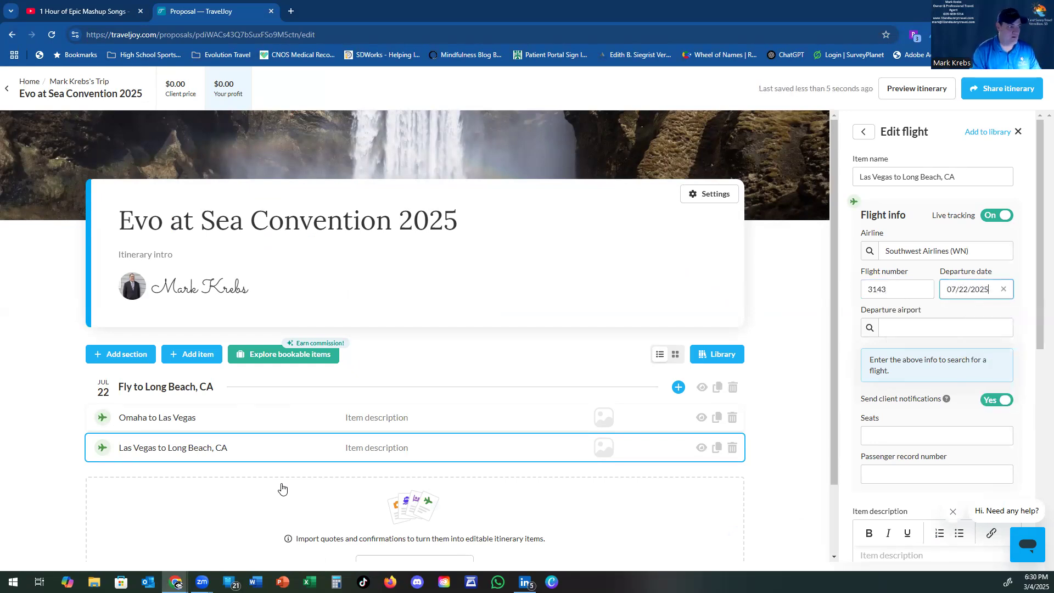
pyautogui.press('Tab')
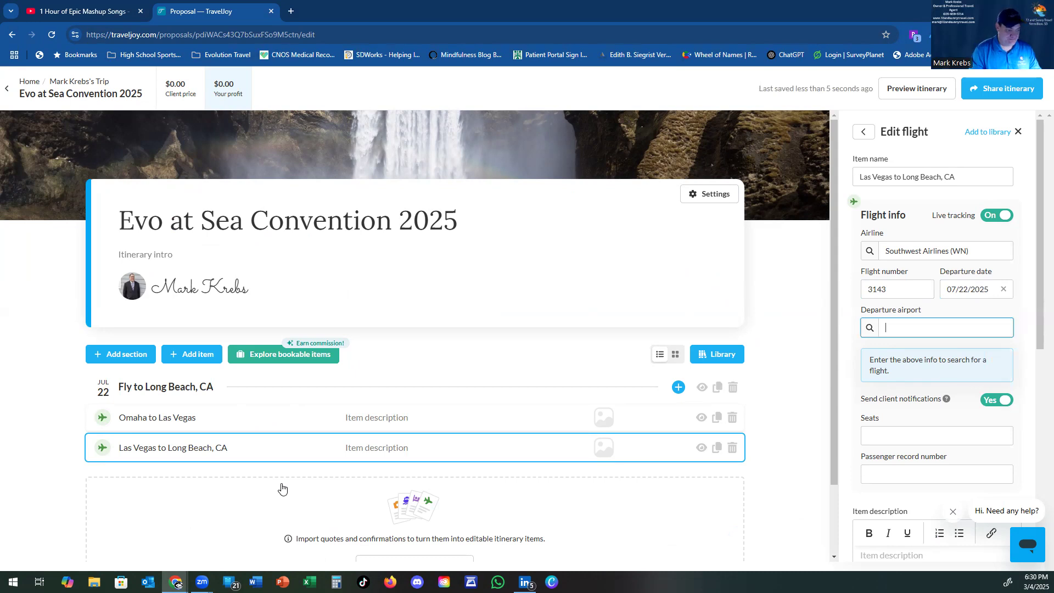
pyautogui.write('LAS')
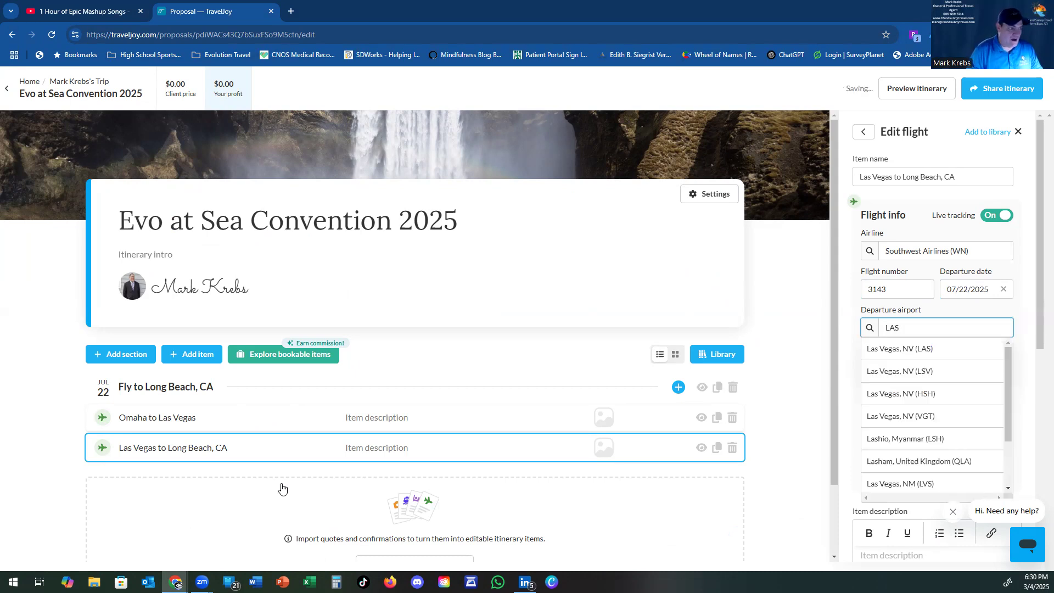
pyautogui.click(882, 349)
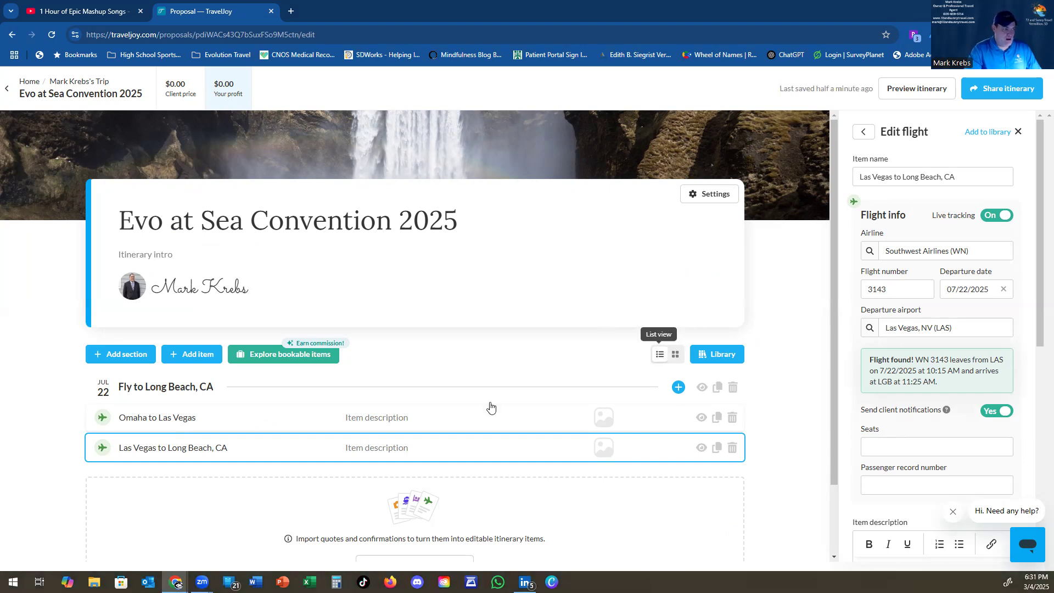
pyautogui.click(201, 354)
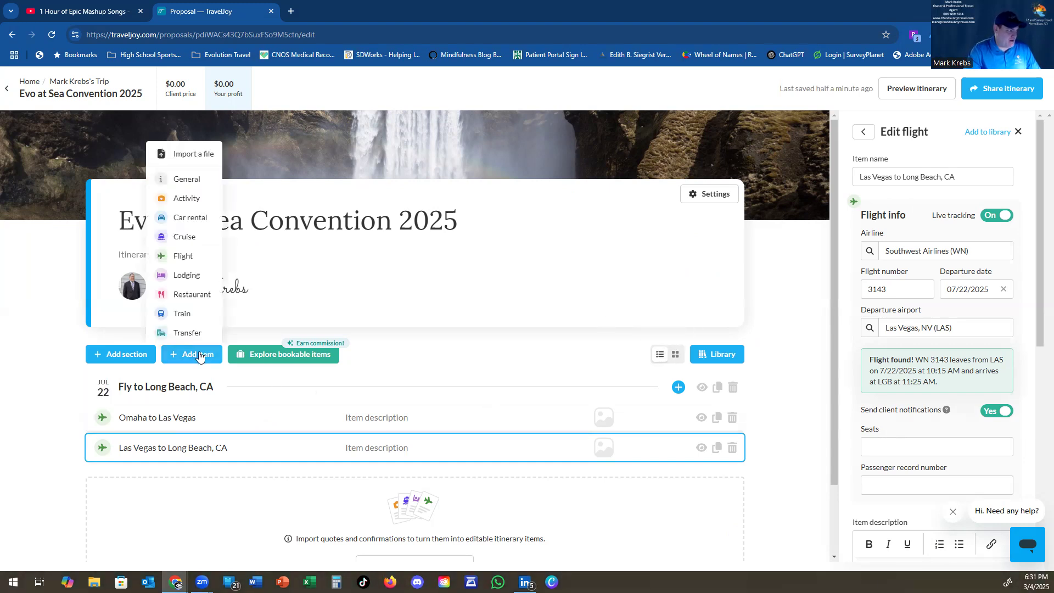
# Step: Add a transfer item named 'LGB Airport to Hotel' to the Long Beach flights
pyautogui.click(194, 334)
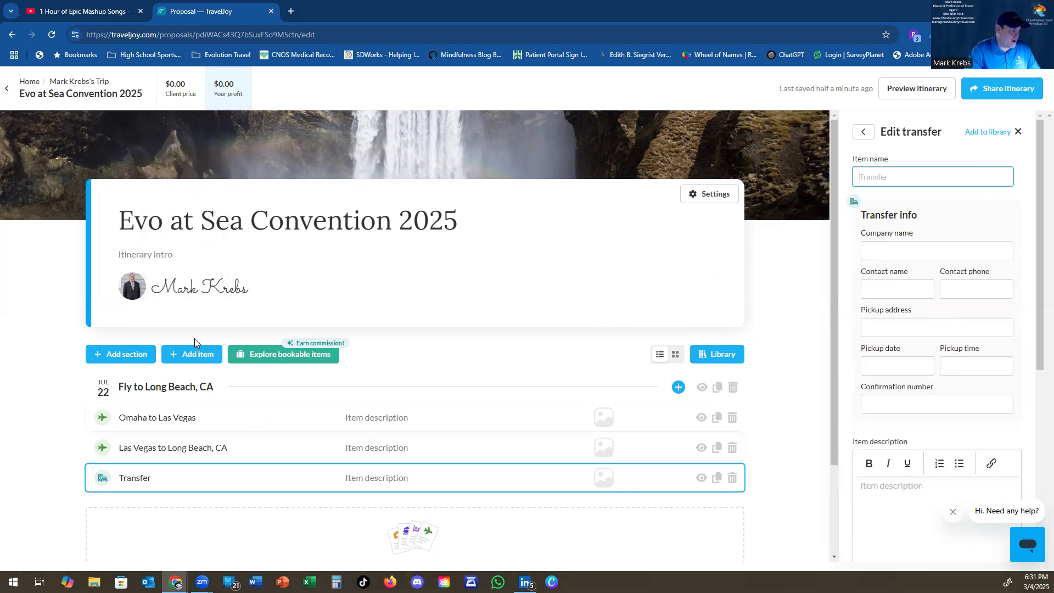
pyautogui.click(908, 171)
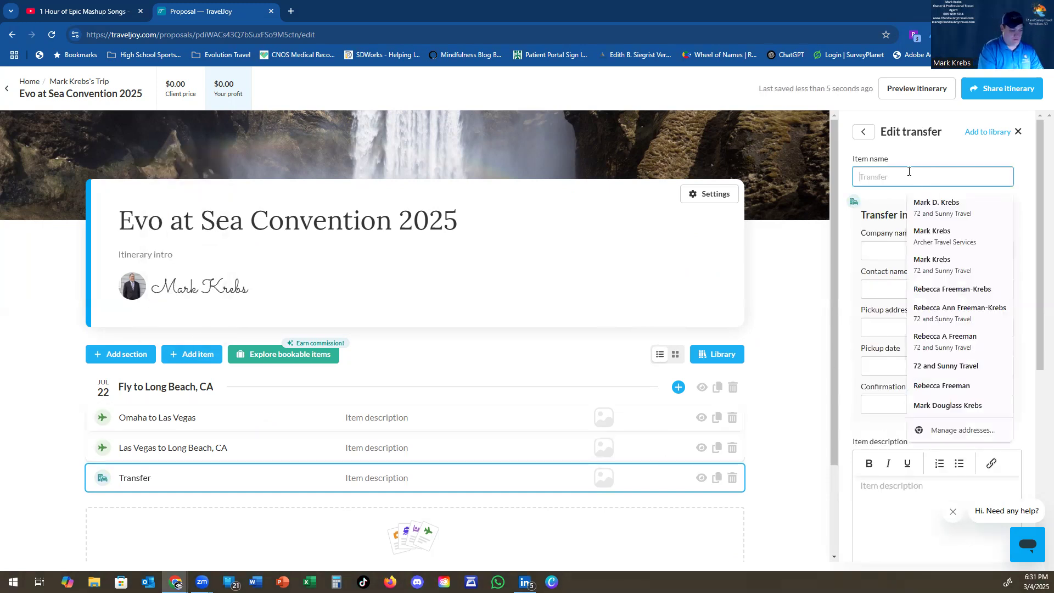
pyautogui.write('LG')
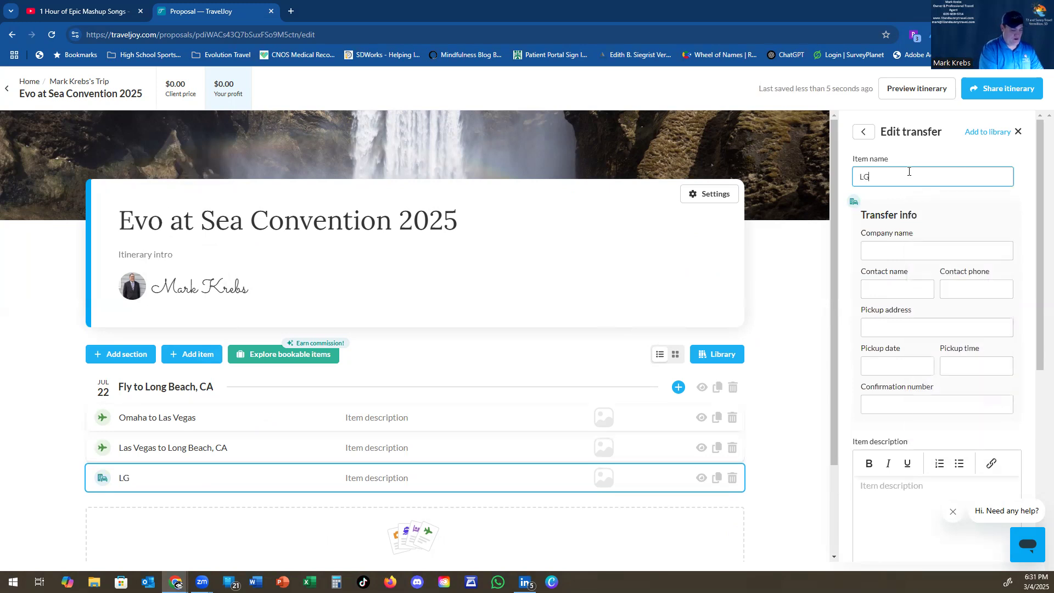
pyautogui.write('B Airport to Hotel')
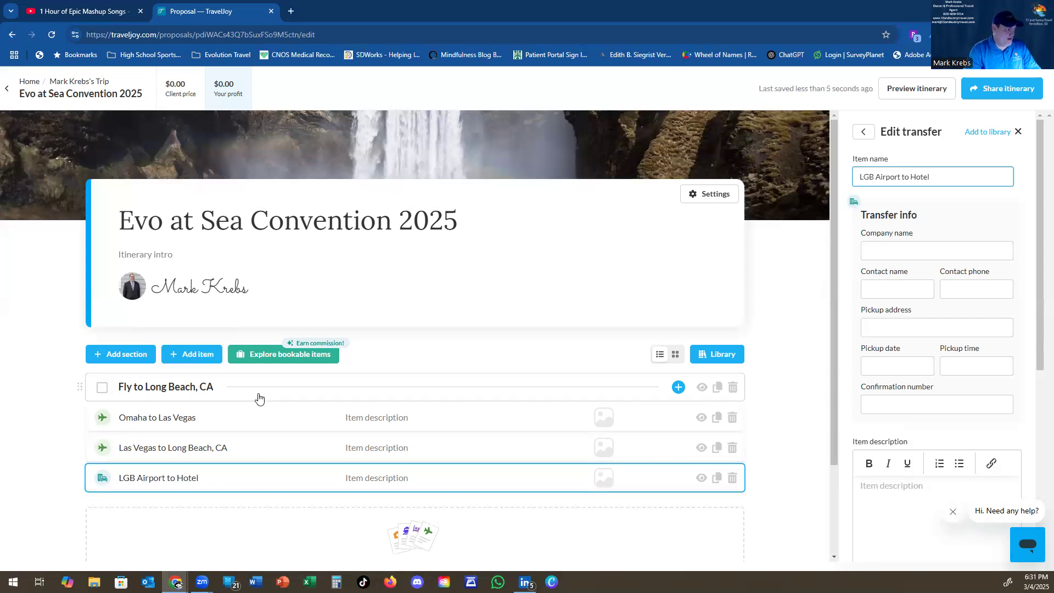
pyautogui.click(400, 363)
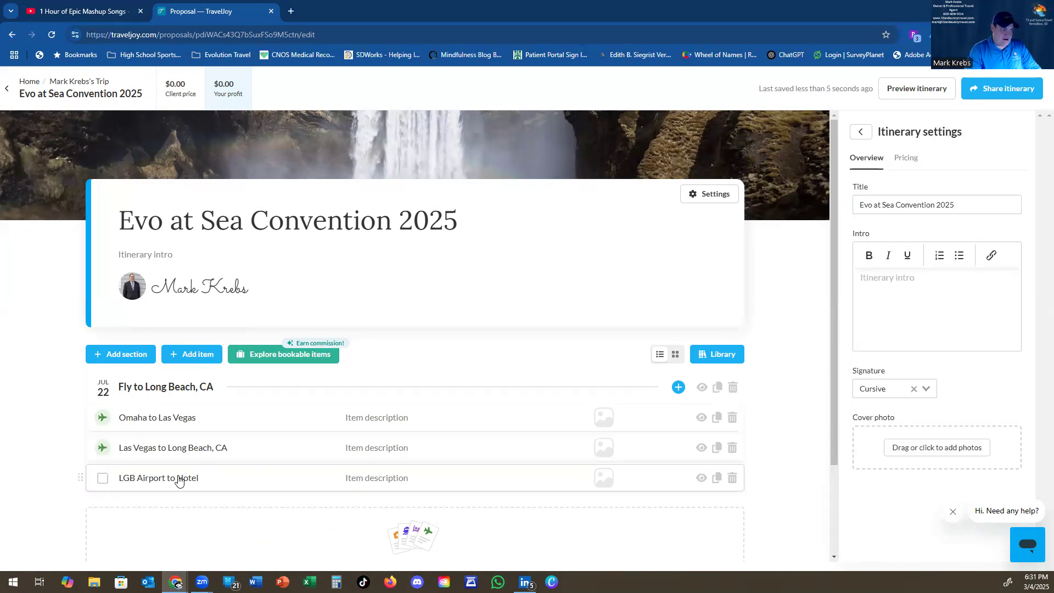
# Step: Add a new Lodging item to the Jul 22 day after the transfer
pyautogui.click(179, 479)
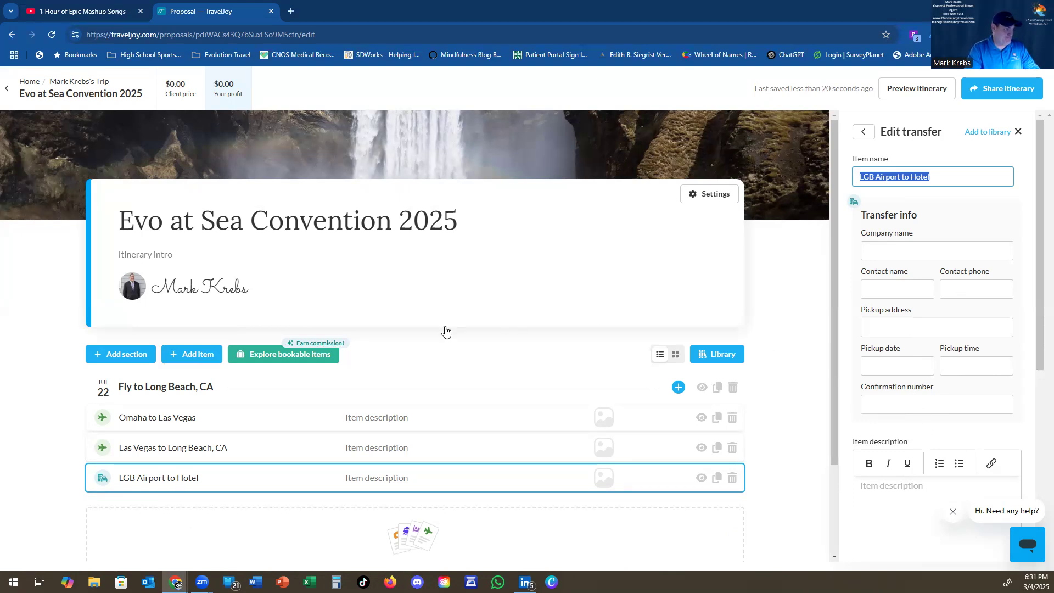
pyautogui.click(202, 360)
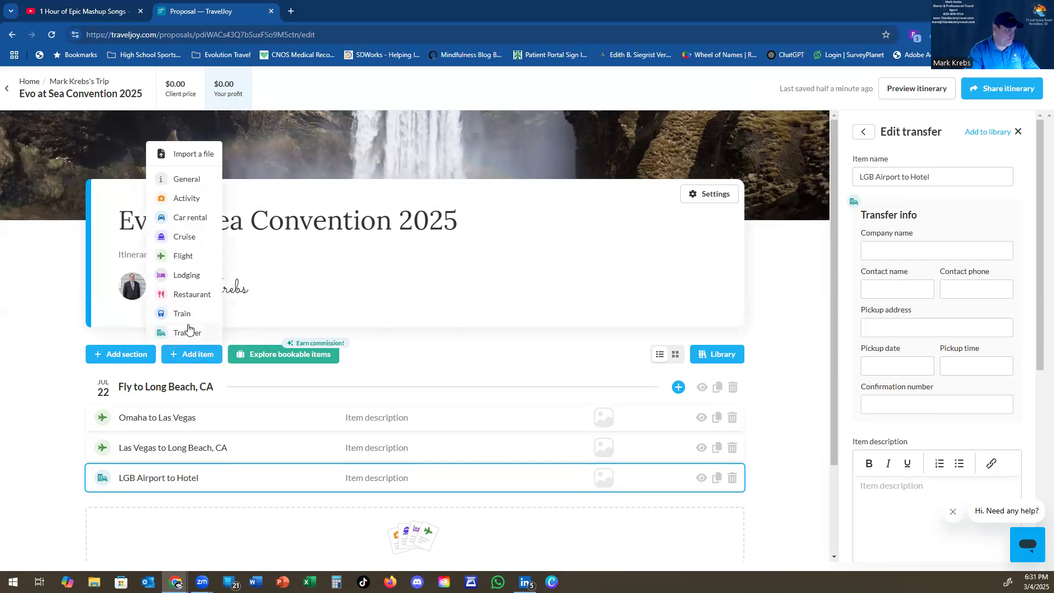
pyautogui.click(190, 282)
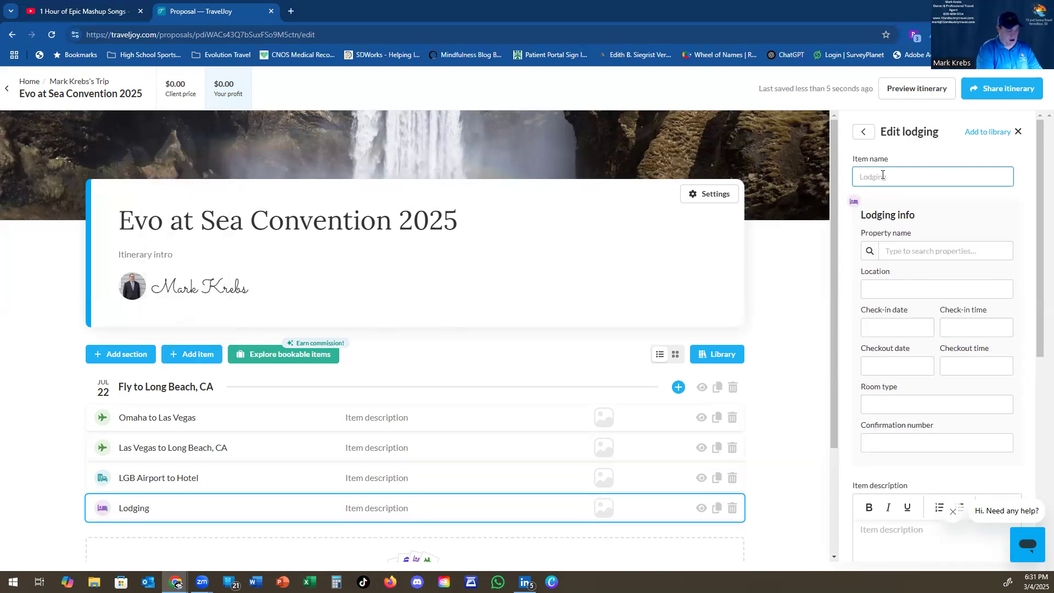
# Step: Name the lodging 'Stay at the Queen Mary' and link it to The Queen Mary, Long Beach
pyautogui.write('Stay at the Queen Mary')
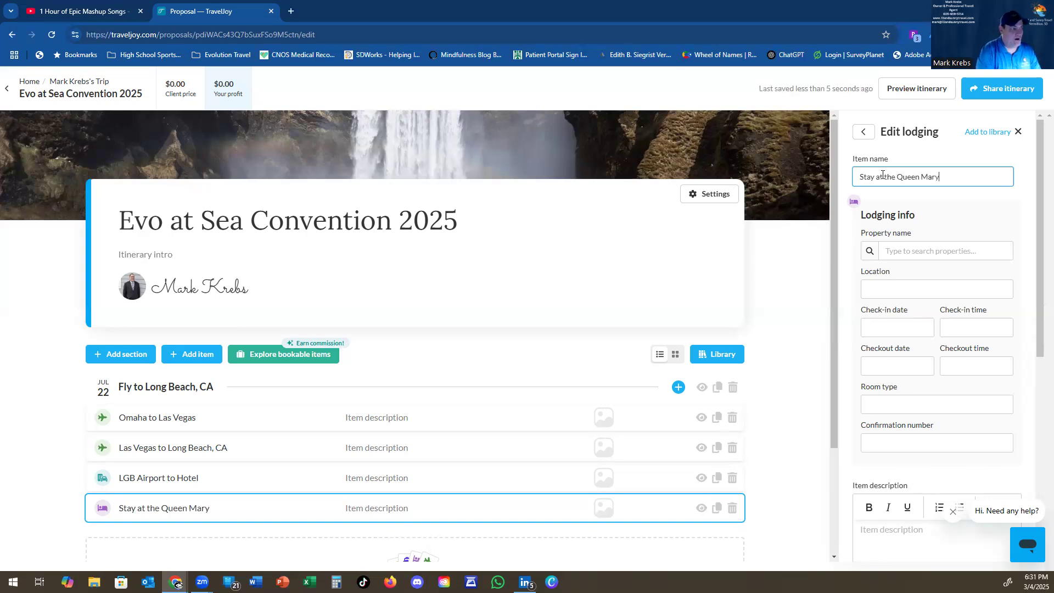
pyautogui.press('Tab')
pyautogui.write('Queen Mary')
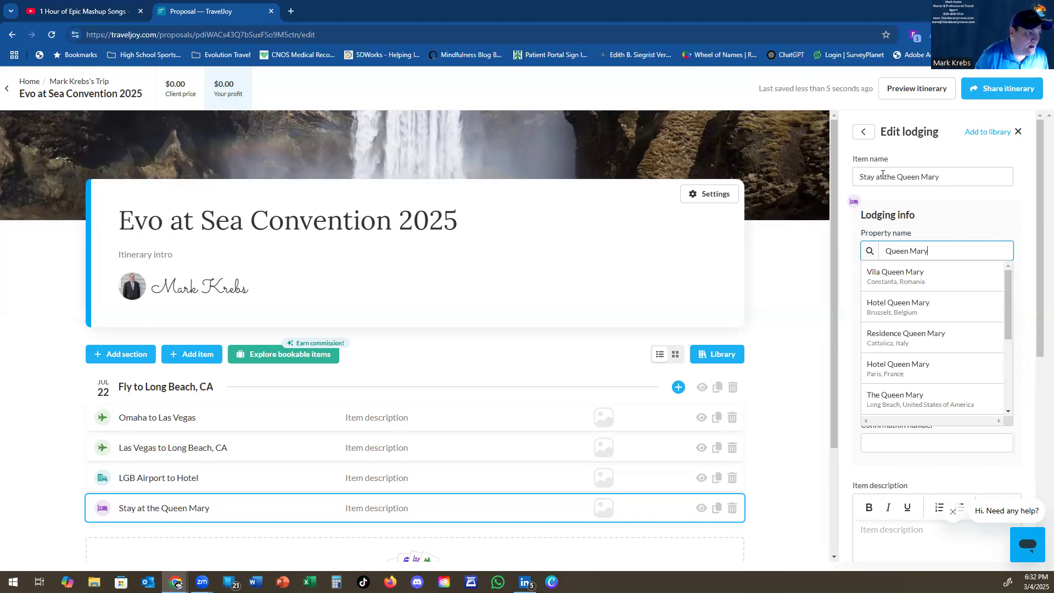
pyautogui.click(901, 398)
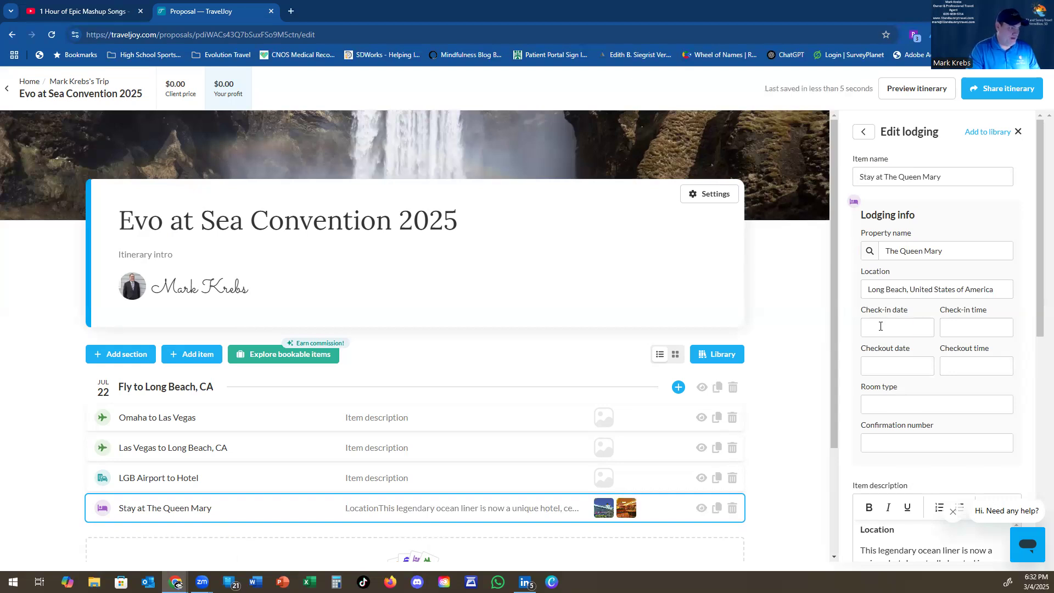
pyautogui.click(880, 326)
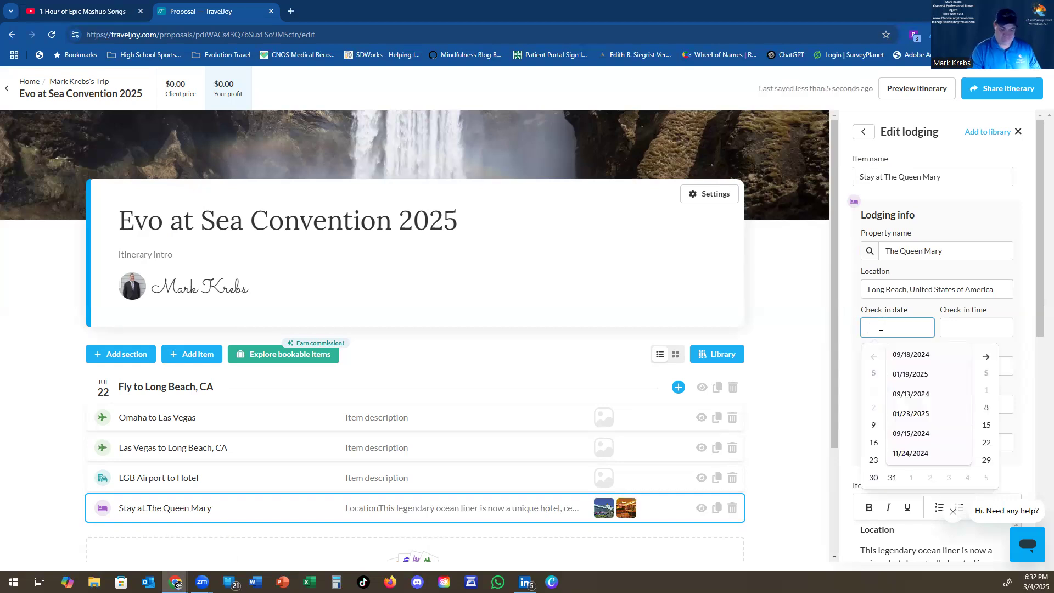
# Step: Set check-in to 07/22/2025 at 3:00 PM and checkout to 07/24/2025 at 11:00 AM
pyautogui.write('07/22/2025')
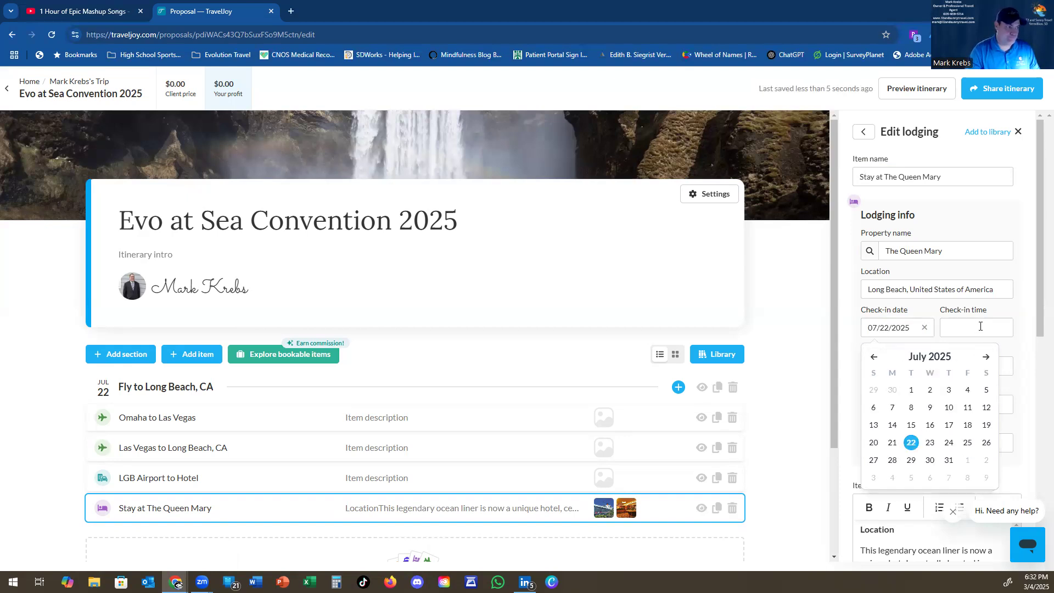
pyautogui.click(980, 327)
pyautogui.click(989, 354)
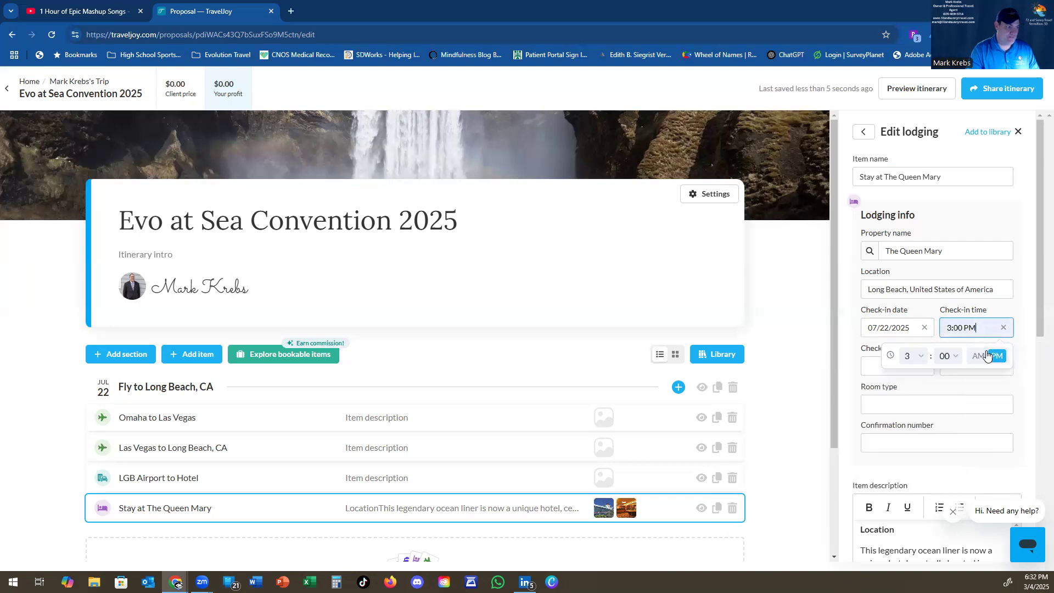
pyautogui.click(873, 369)
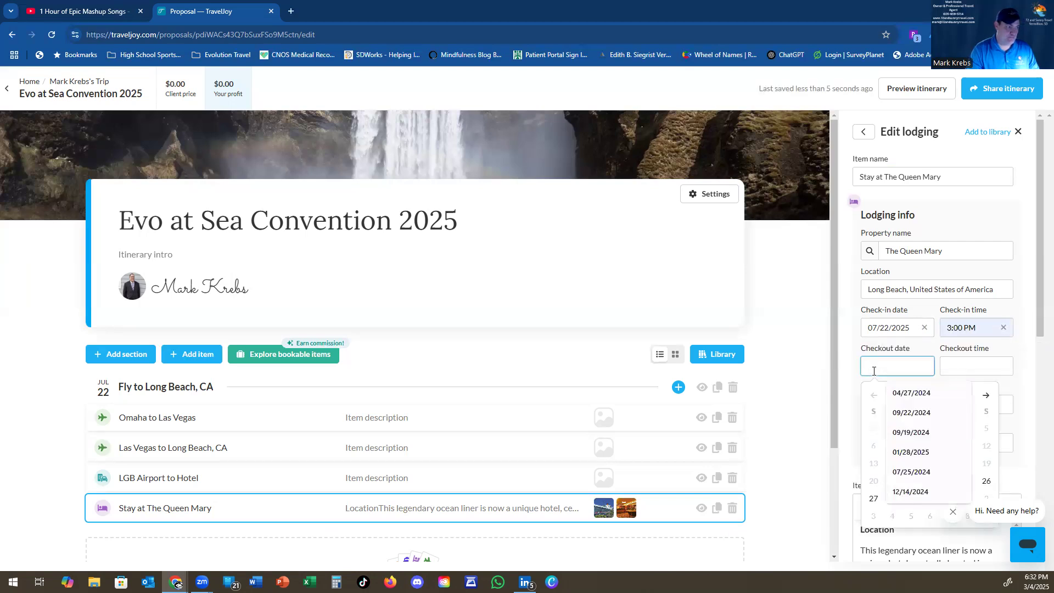
pyautogui.write('07/24/2025')
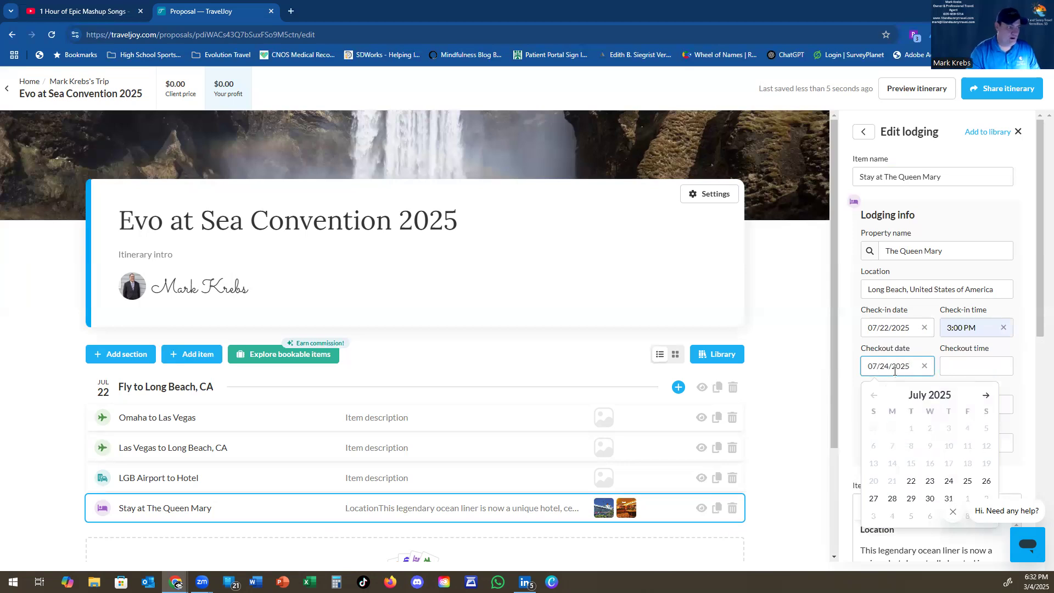
pyautogui.click(965, 366)
pyautogui.write('11:00 AM')
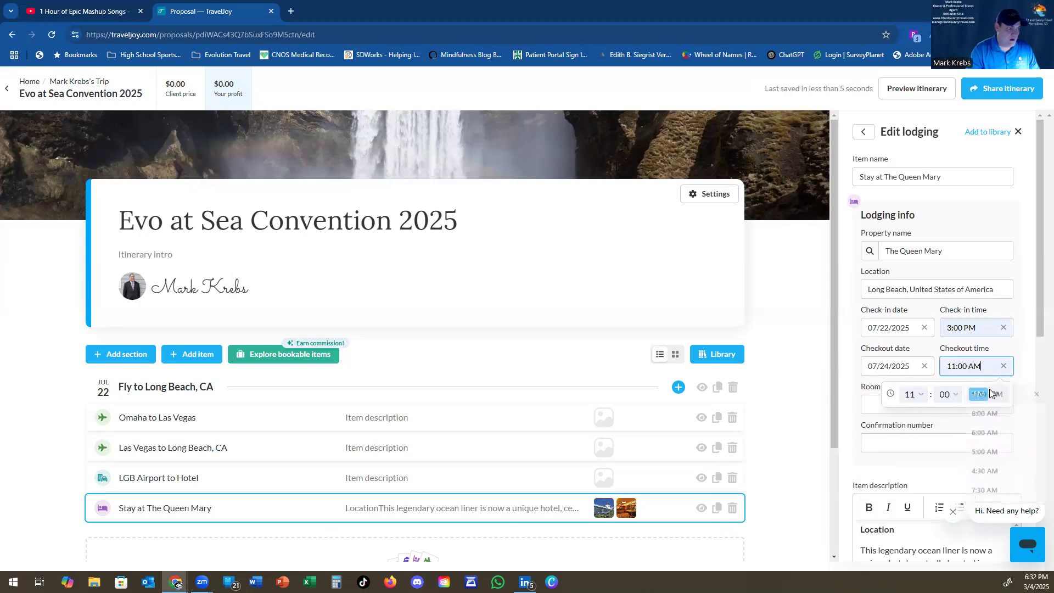
pyautogui.click(1026, 402)
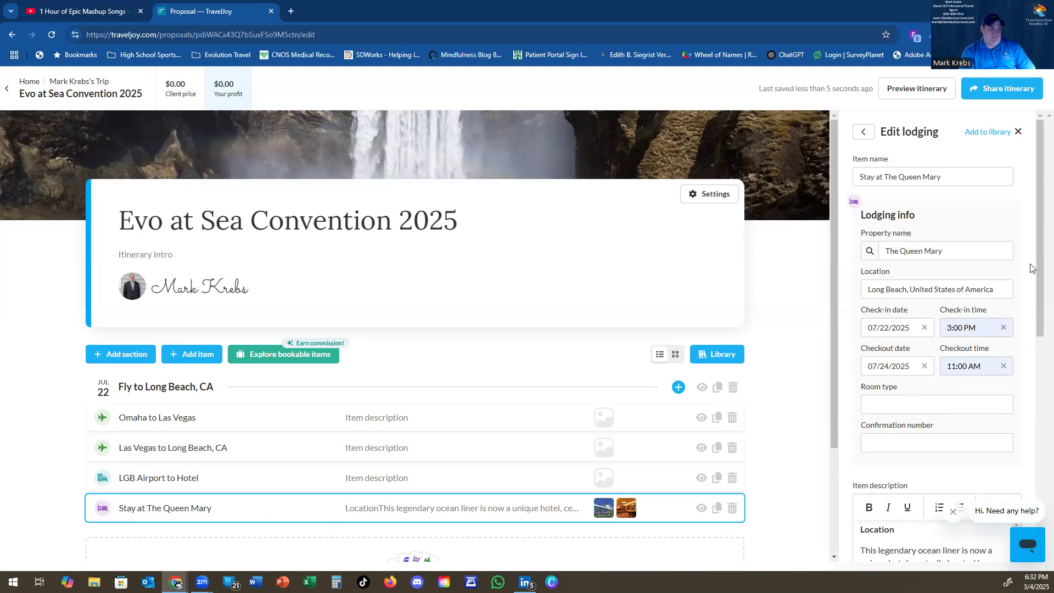
pyautogui.scroll(-1, 1037, 283)
pyautogui.moveTo(1037, 282); pyautogui.dragTo(1037, 406)
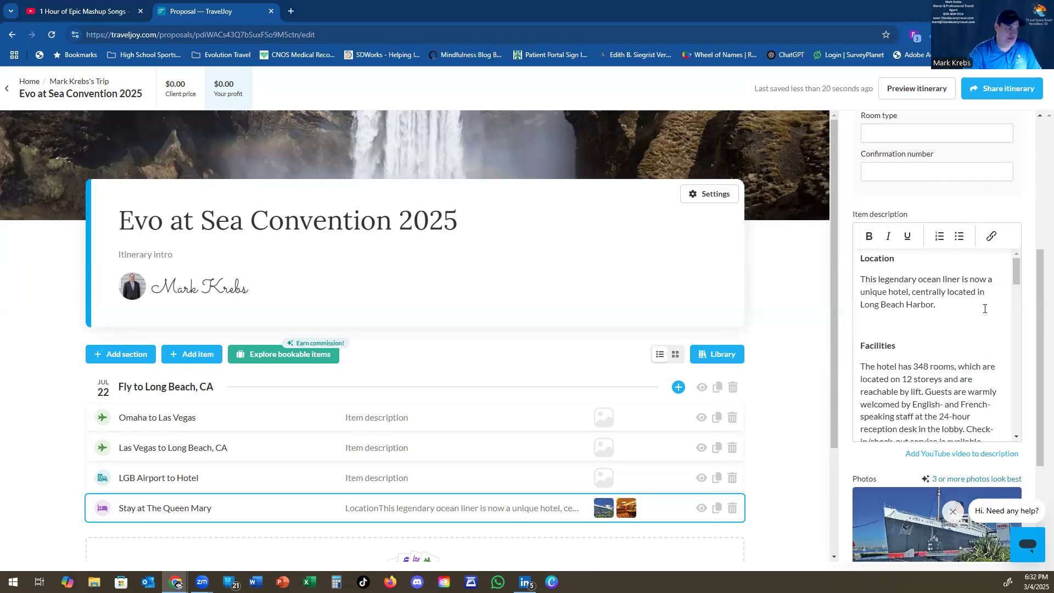
pyautogui.moveTo(1016, 276); pyautogui.dragTo(1027, 436)
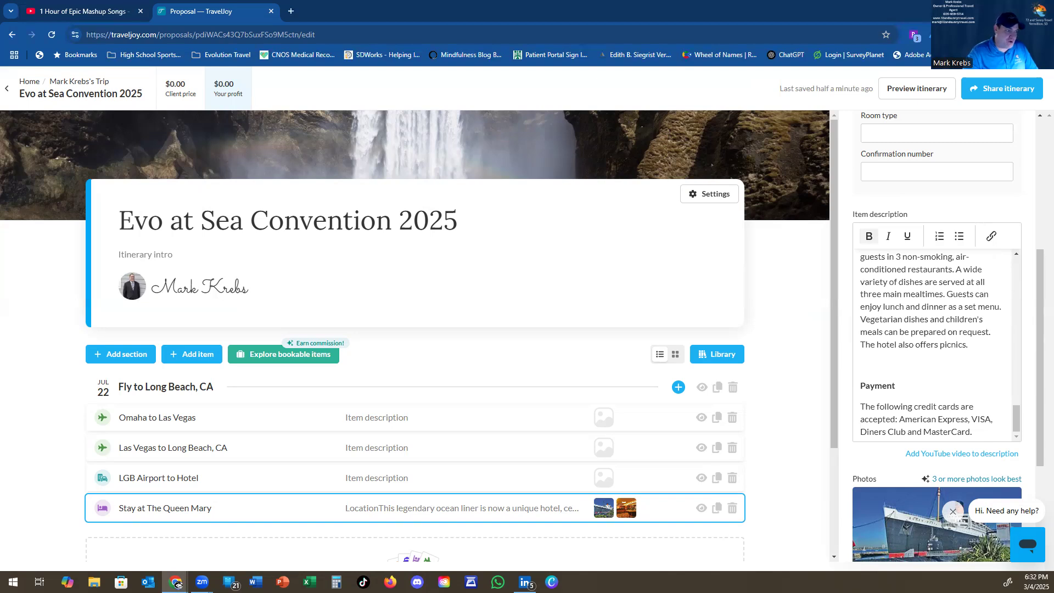
pyautogui.moveTo(1037, 443); pyautogui.dragTo(1037, 557)
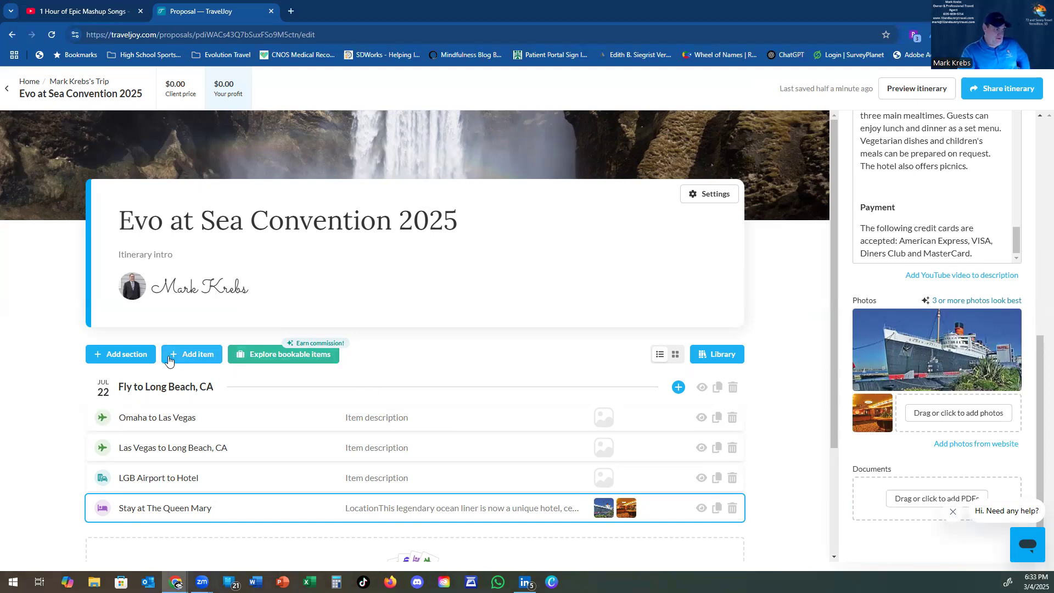
pyautogui.click(121, 355)
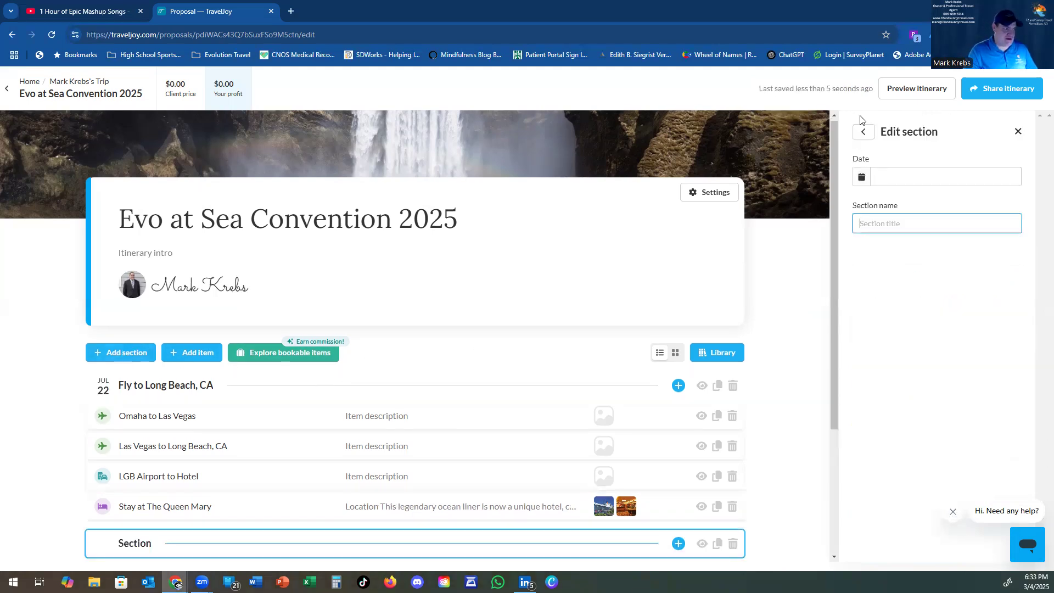
# Step: Date the new section 07/23/2025 and name it 'Trade Show and IATAN Reception'
pyautogui.click(906, 178)
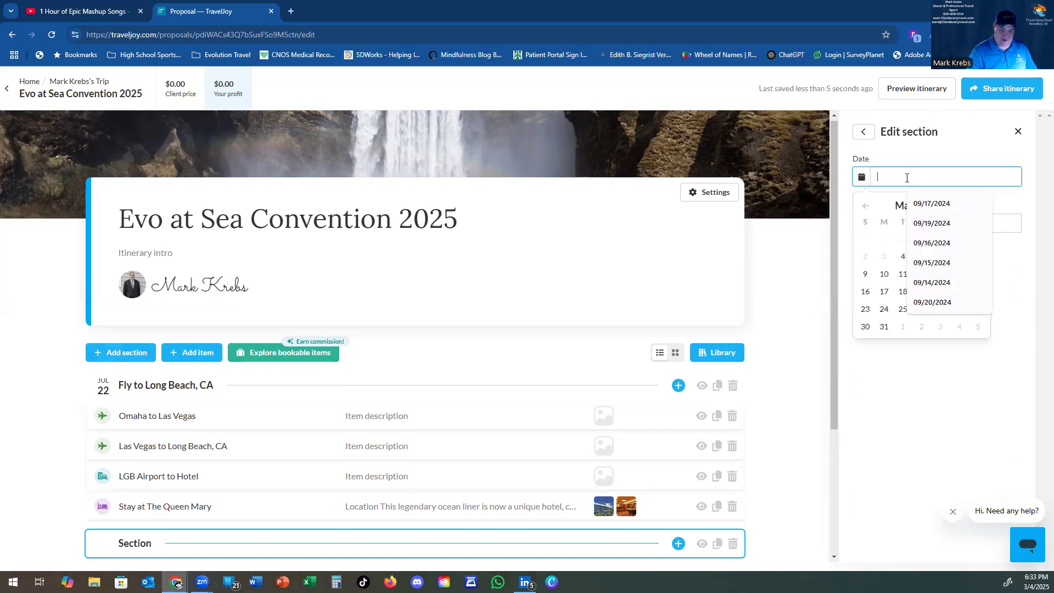
pyautogui.write('07/23')
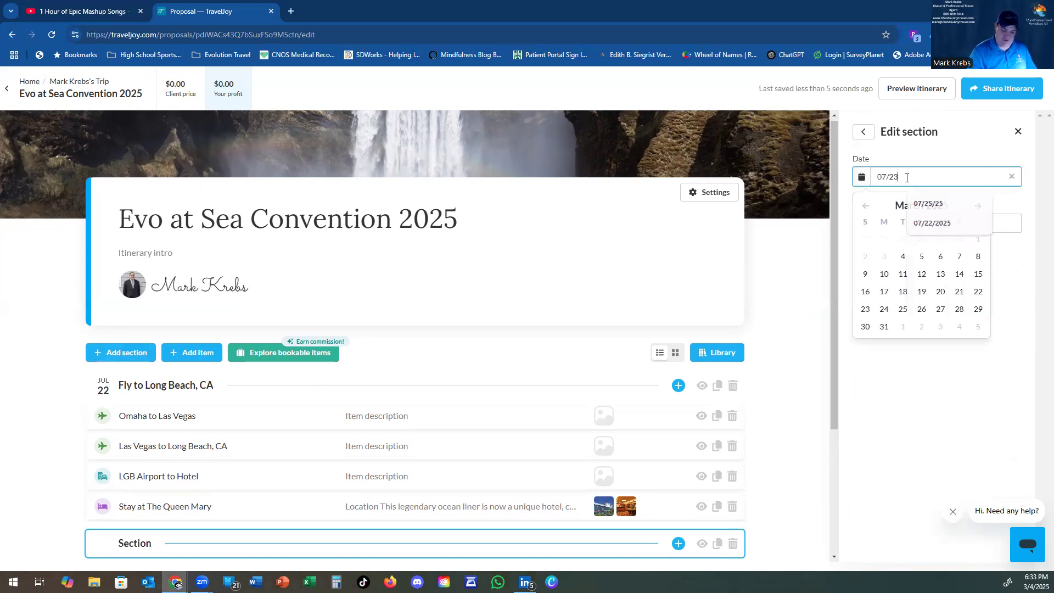
pyautogui.write('/2025')
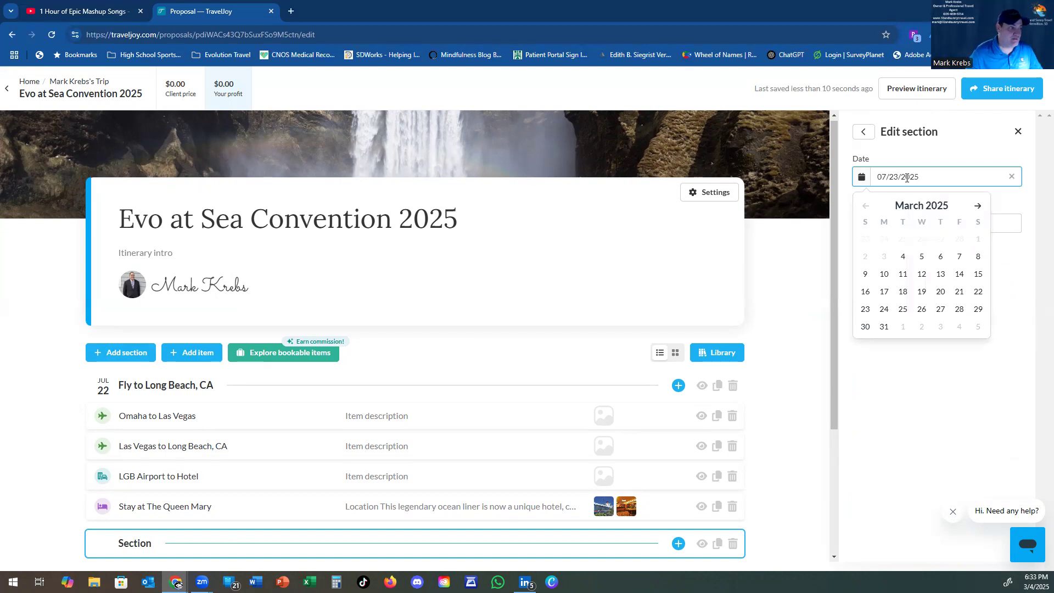
pyautogui.click(1010, 226)
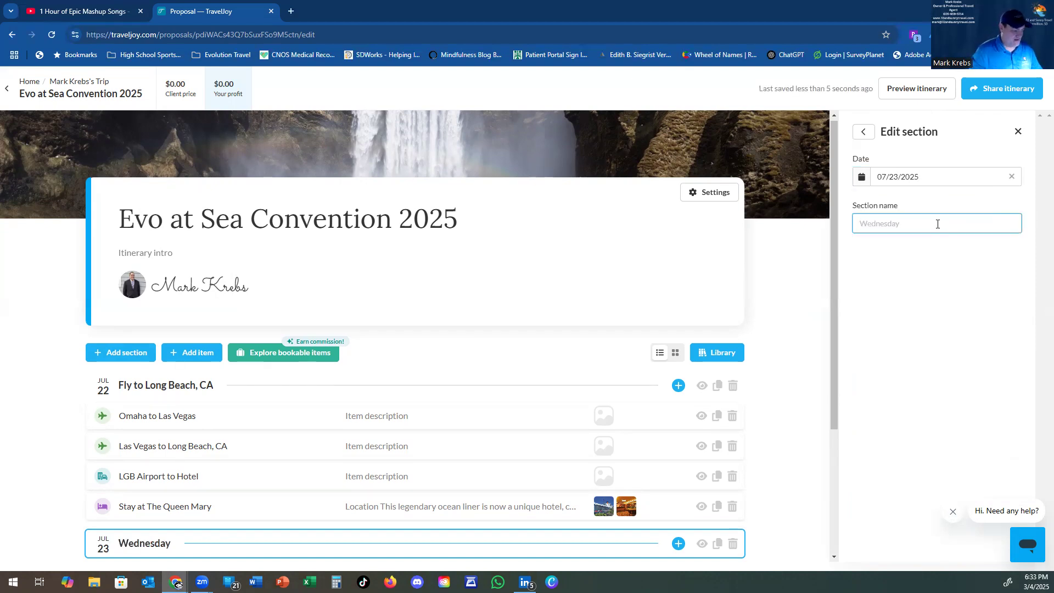
pyautogui.write('Trade ')
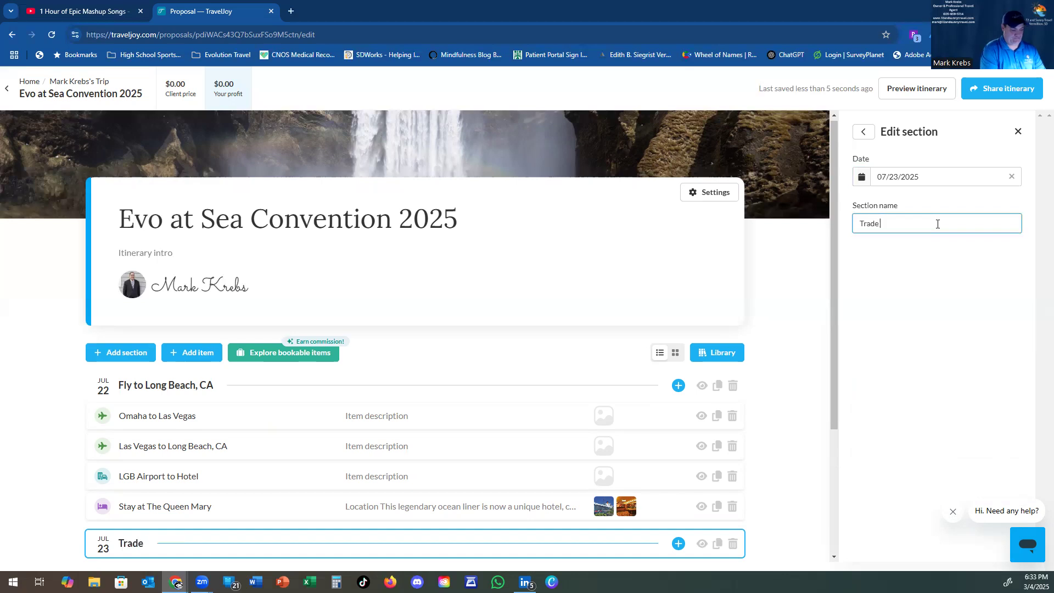
pyautogui.write('Show and ')
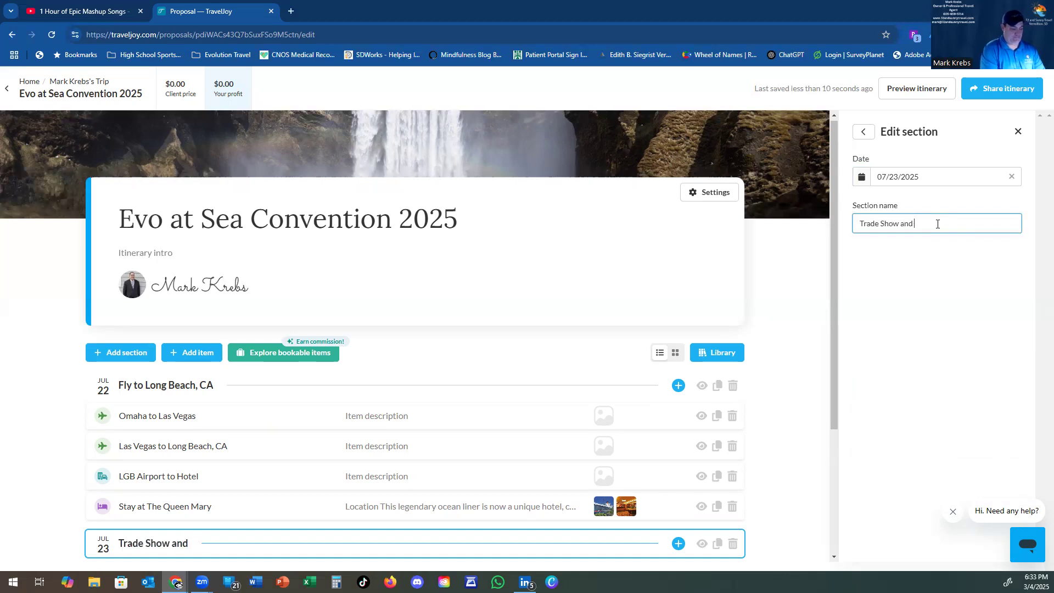
pyautogui.write('lat')
pyautogui.press('BackSpace')
pyautogui.press('BackSpace')
pyautogui.write('AT')
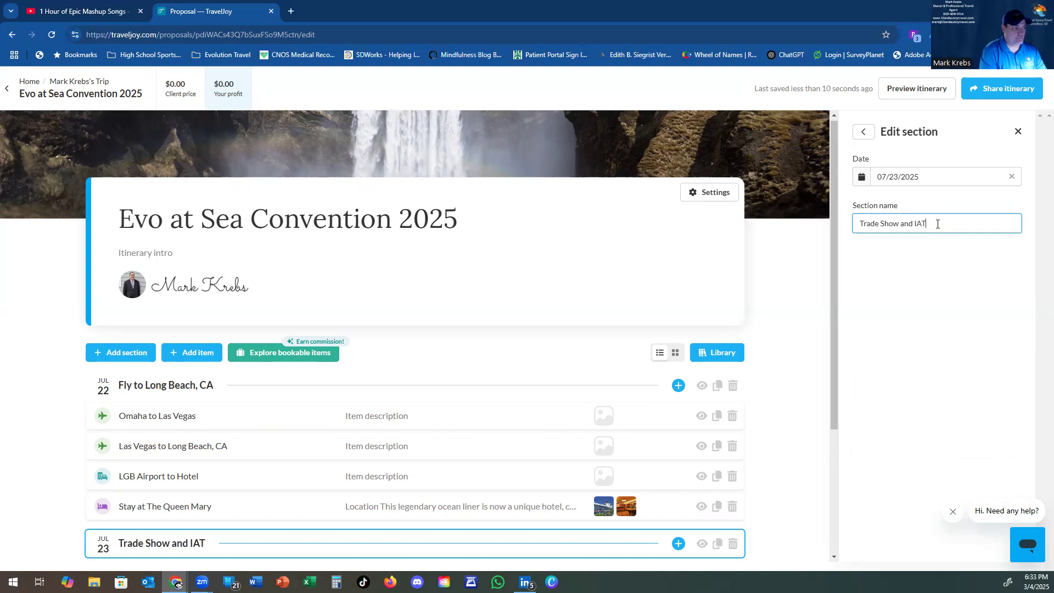
pyautogui.write('AN Reception')
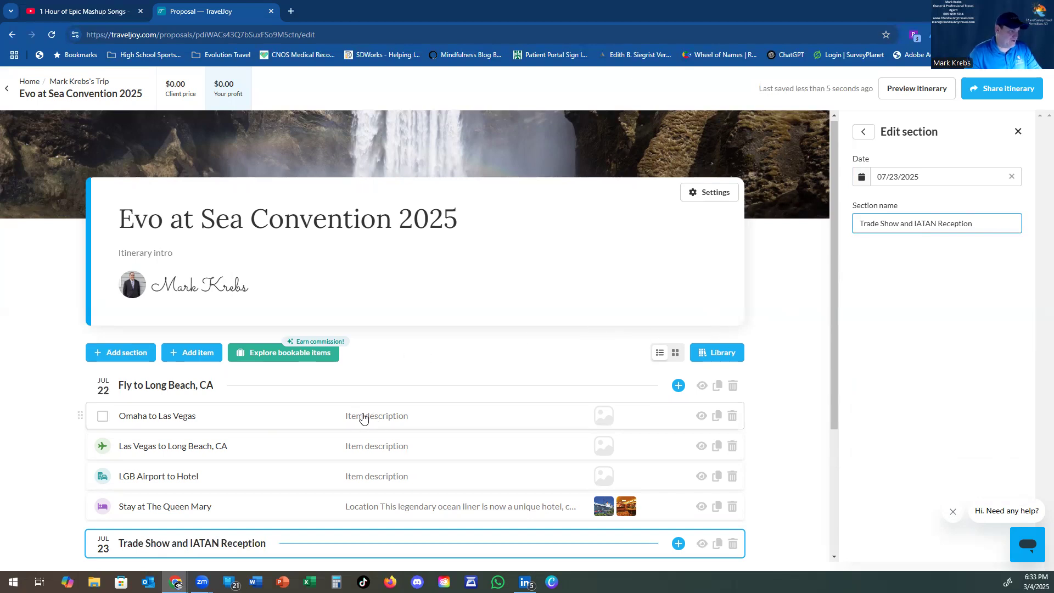
# Step: Add an activity named 'Travel Trade Show and IATAN Reception' under the Jul 23 section
pyautogui.click(196, 355)
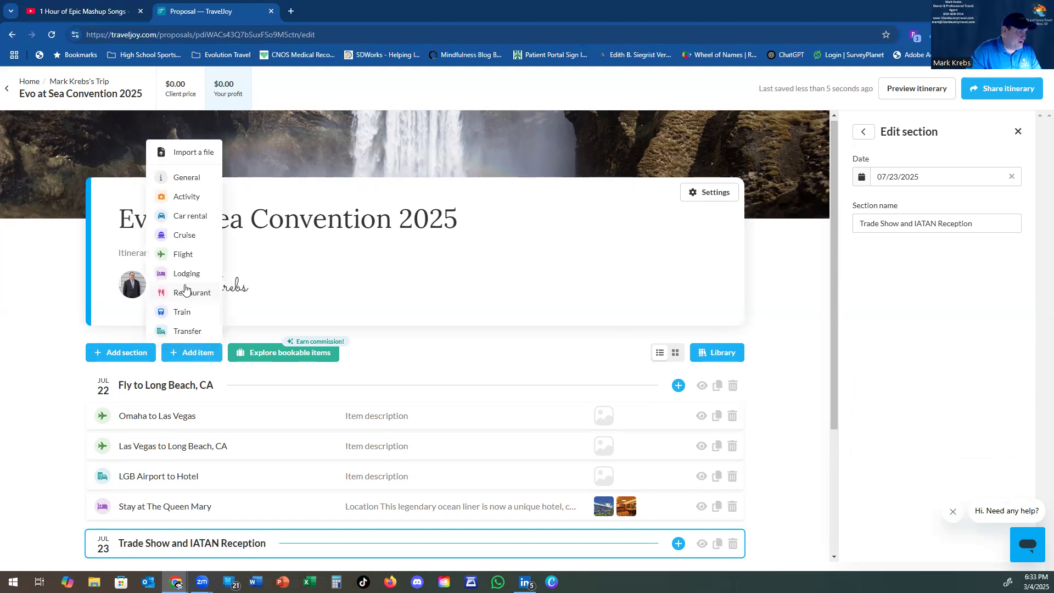
pyautogui.click(190, 202)
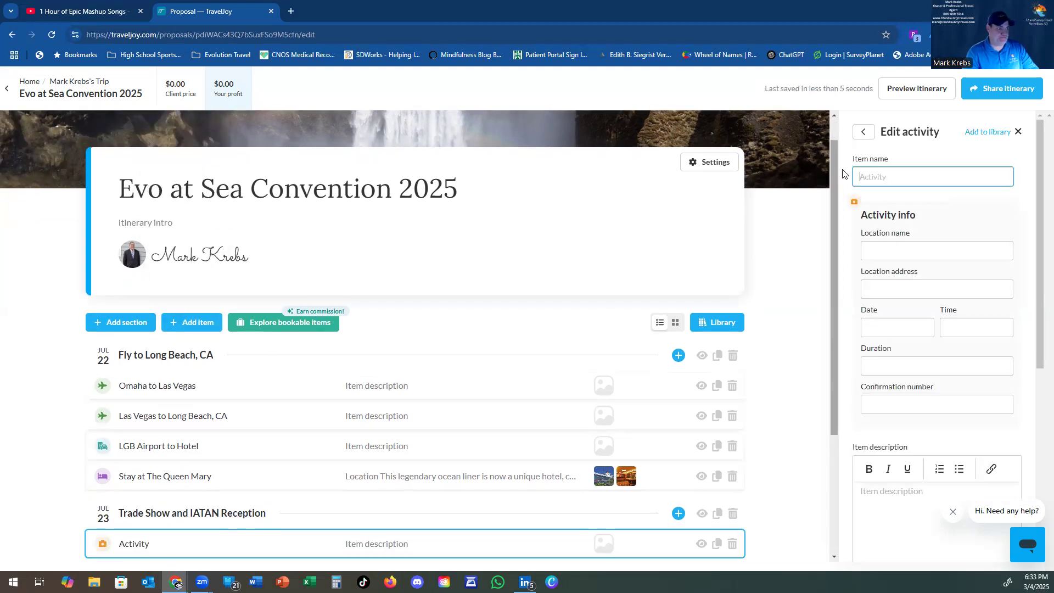
pyautogui.write('Tra')
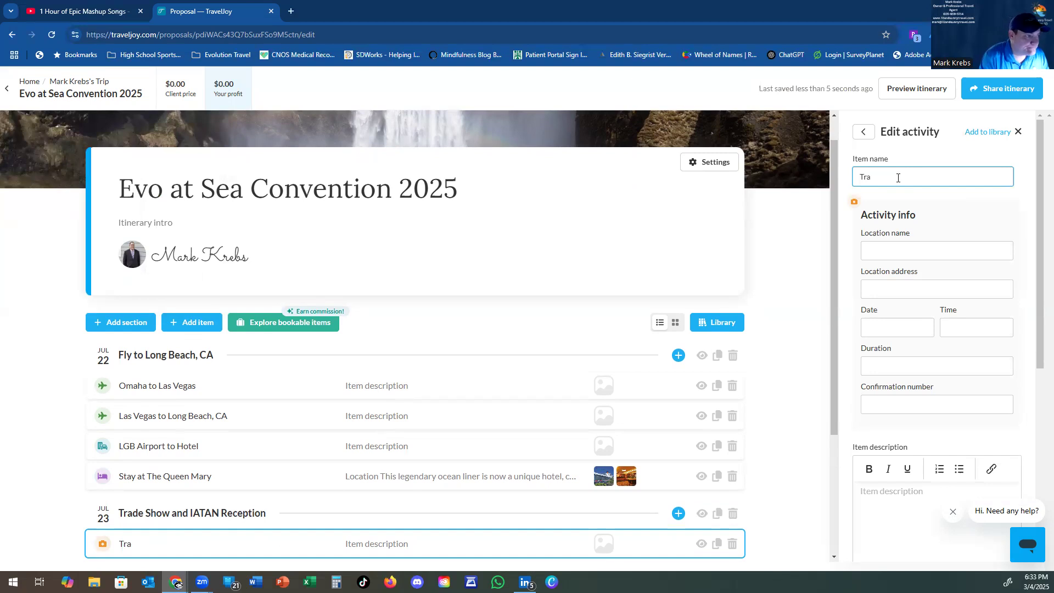
pyautogui.write('vel Trad')
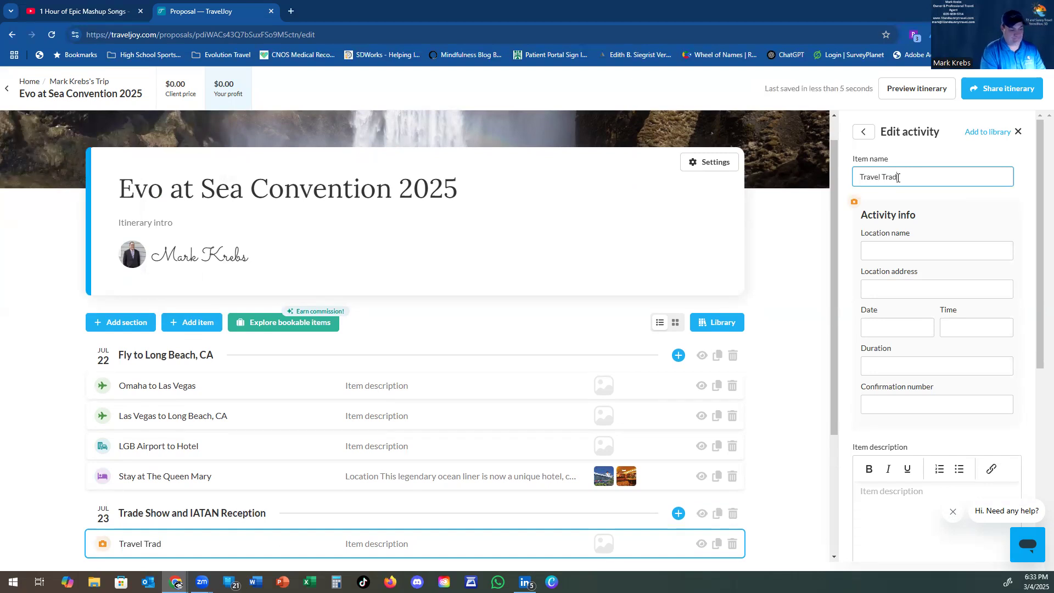
pyautogui.write('rade Show and ')
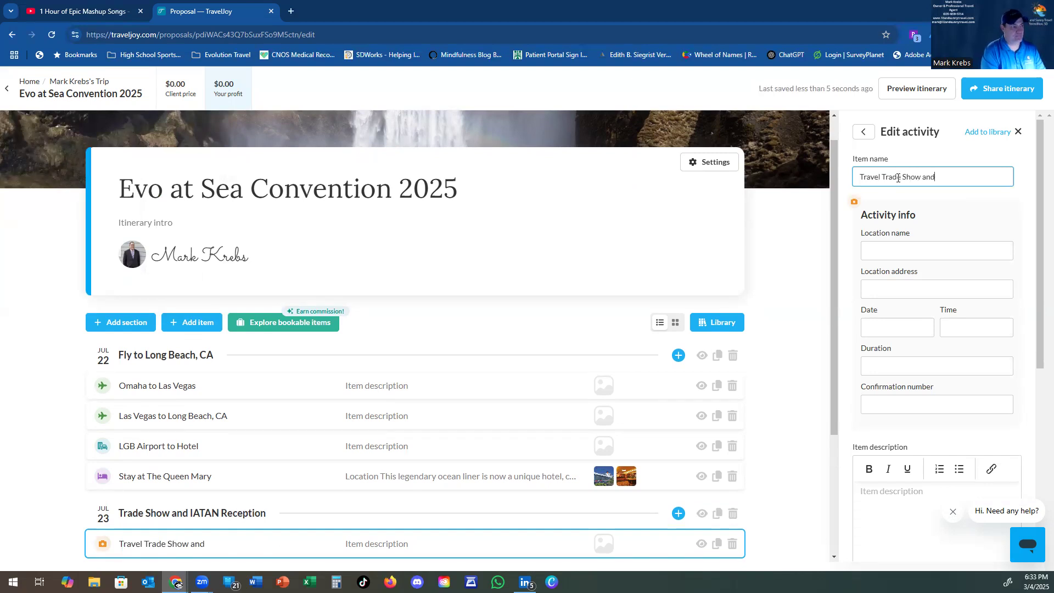
pyautogui.write('IATAN Reception')
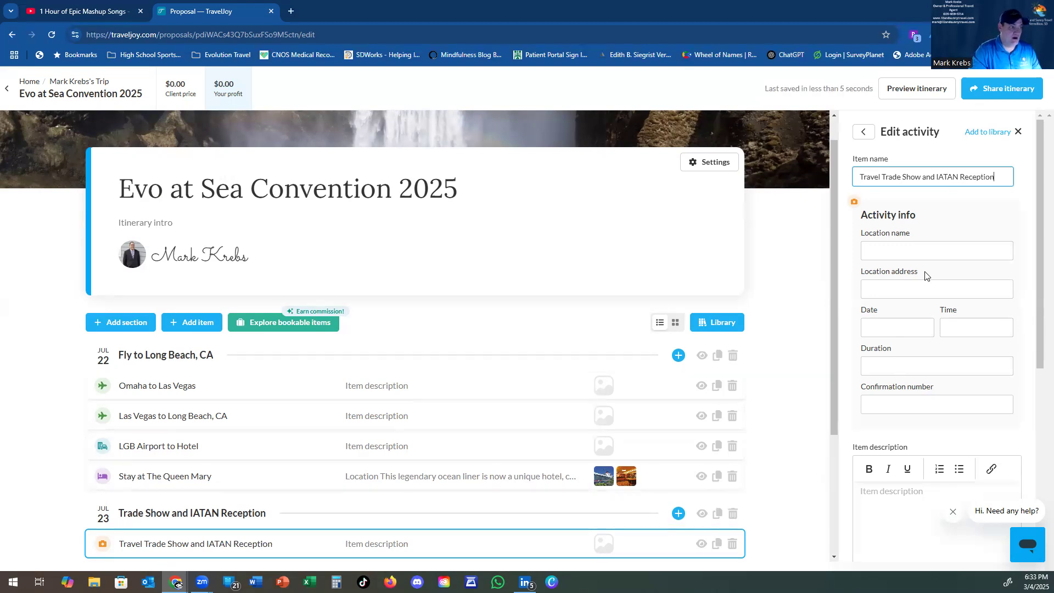
pyautogui.click(961, 211)
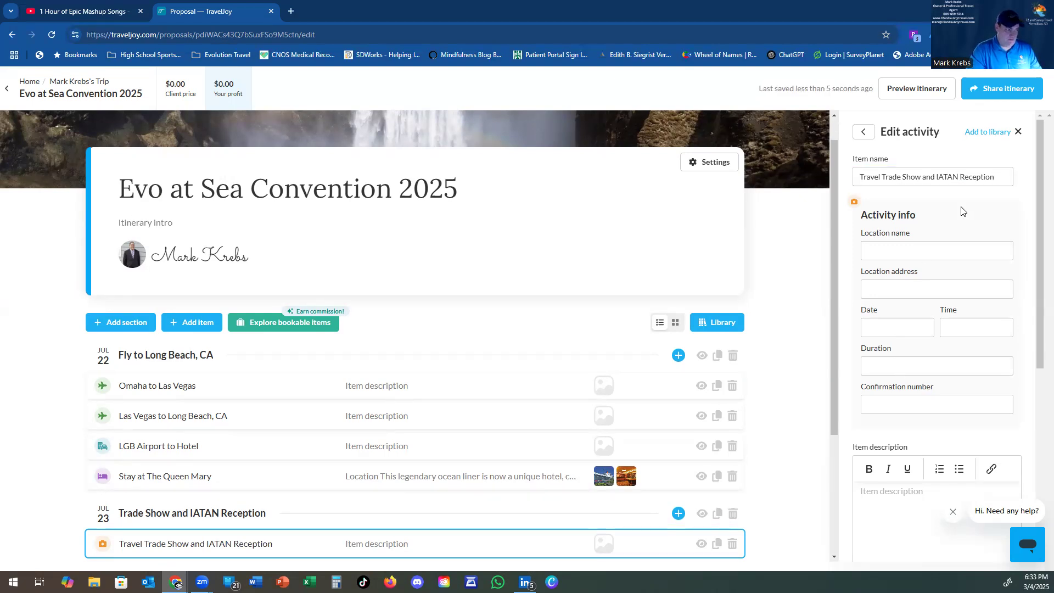
# Step: Set the activity's location to The Queen Mary and review its remaining fields
pyautogui.click(903, 253)
pyautogui.write('T')
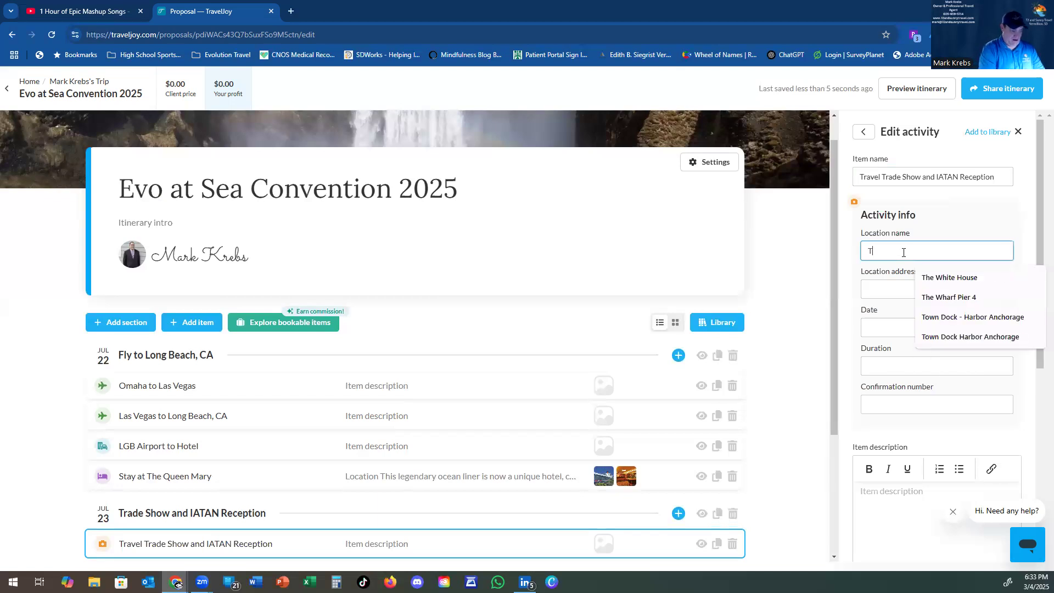
pyautogui.write('he Queen Mary')
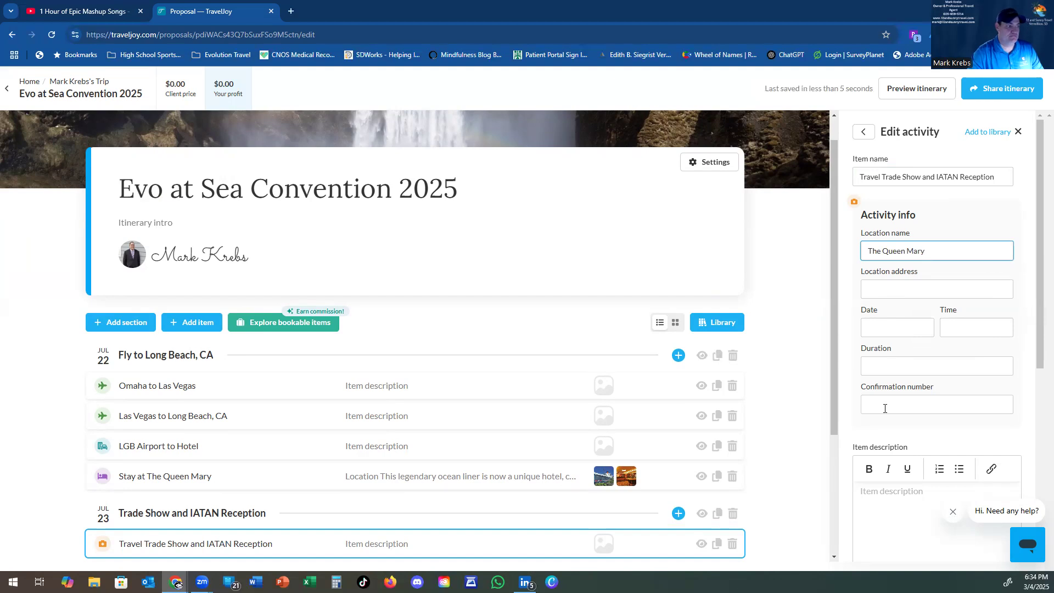
pyautogui.click(855, 295)
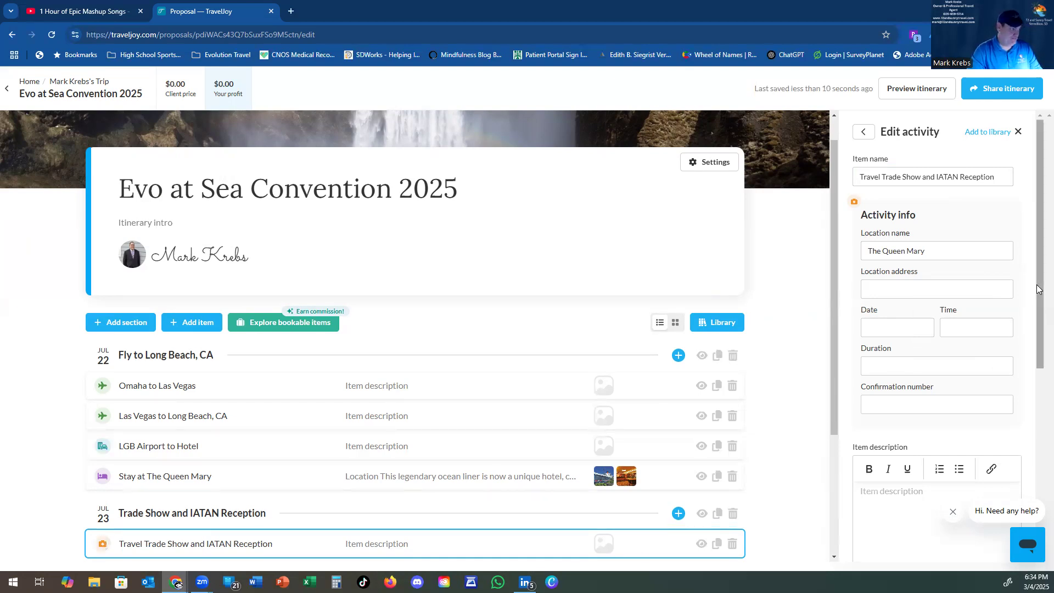
pyautogui.moveTo(1038, 226)
pyautogui.mouseDown()
pyautogui.moveTo(1038, 444)
pyautogui.moveTo(1038, 220)
pyautogui.mouseUp()
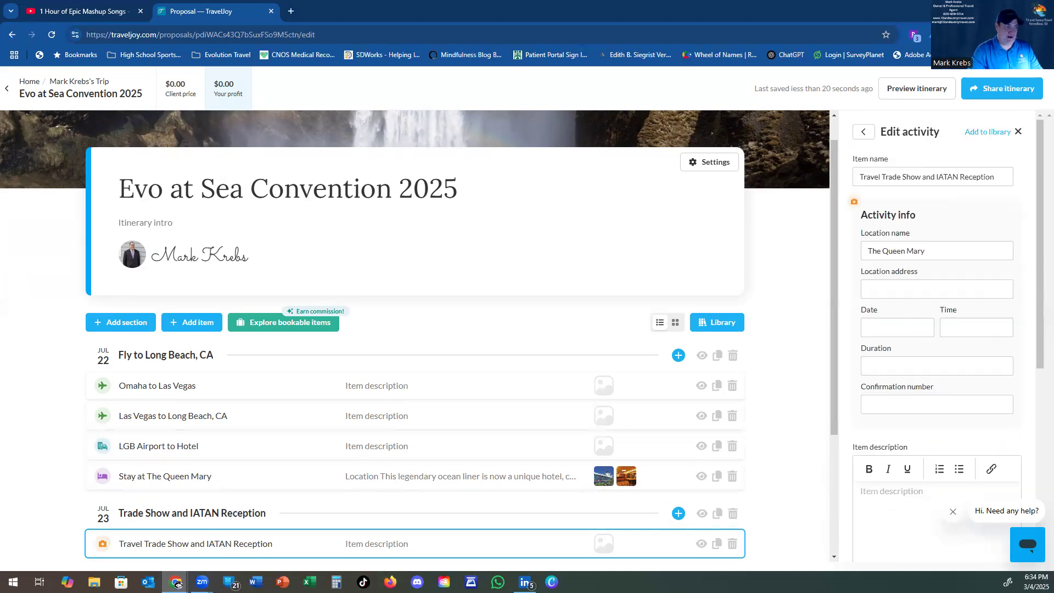
pyautogui.moveTo(1038, 196)
pyautogui.mouseDown()
pyautogui.moveTo(1038, 329)
pyautogui.moveTo(1037, 193)
pyautogui.mouseUp()
pyautogui.click(141, 326)
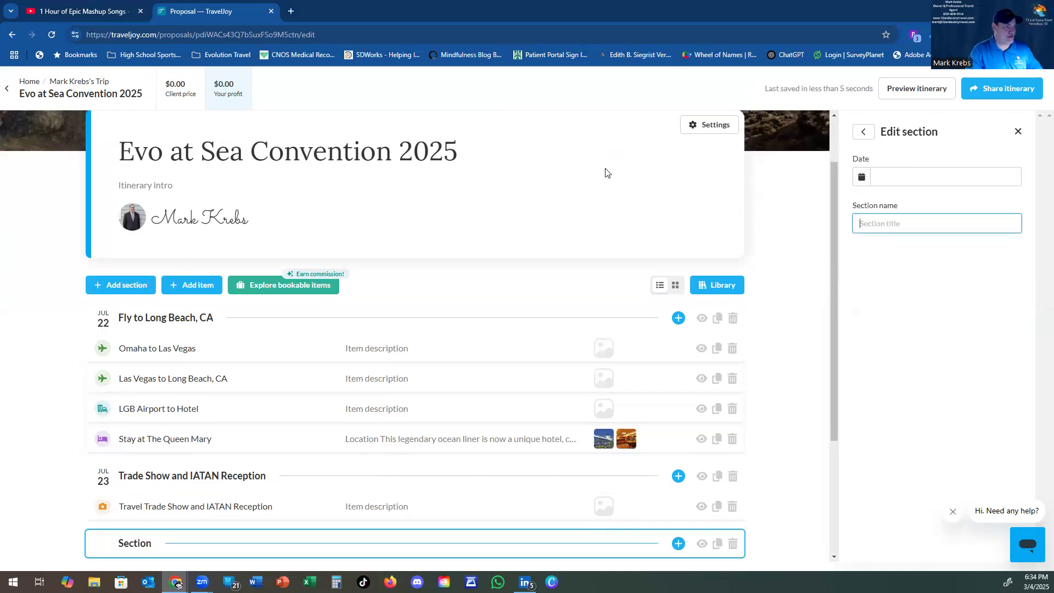
# Step: Date the third section 07/24/2025 and title it 'Mexican Riveria Cruise'
pyautogui.click(900, 181)
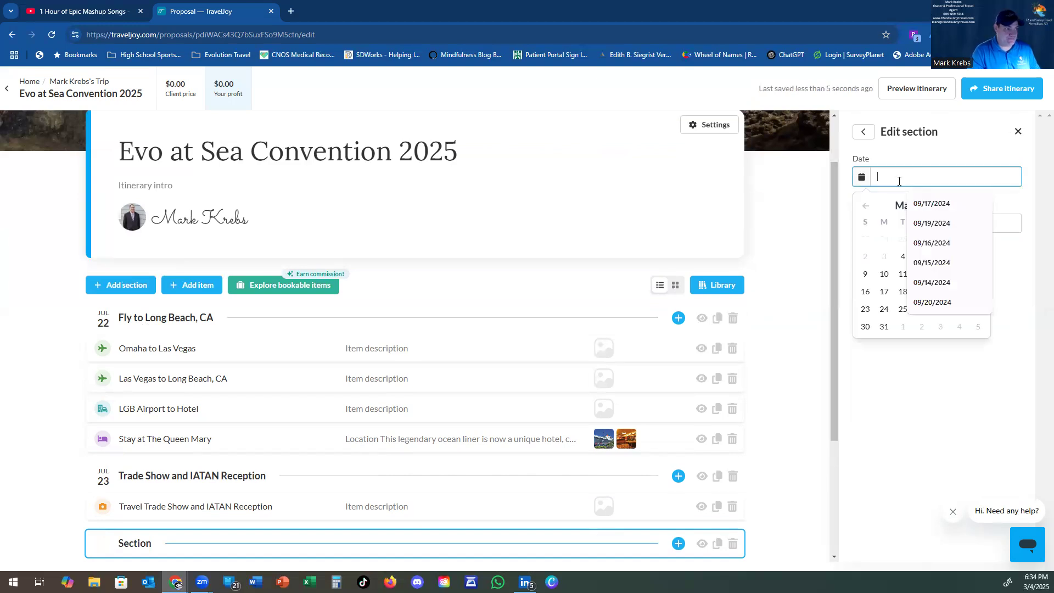
pyautogui.write('07/24/2025')
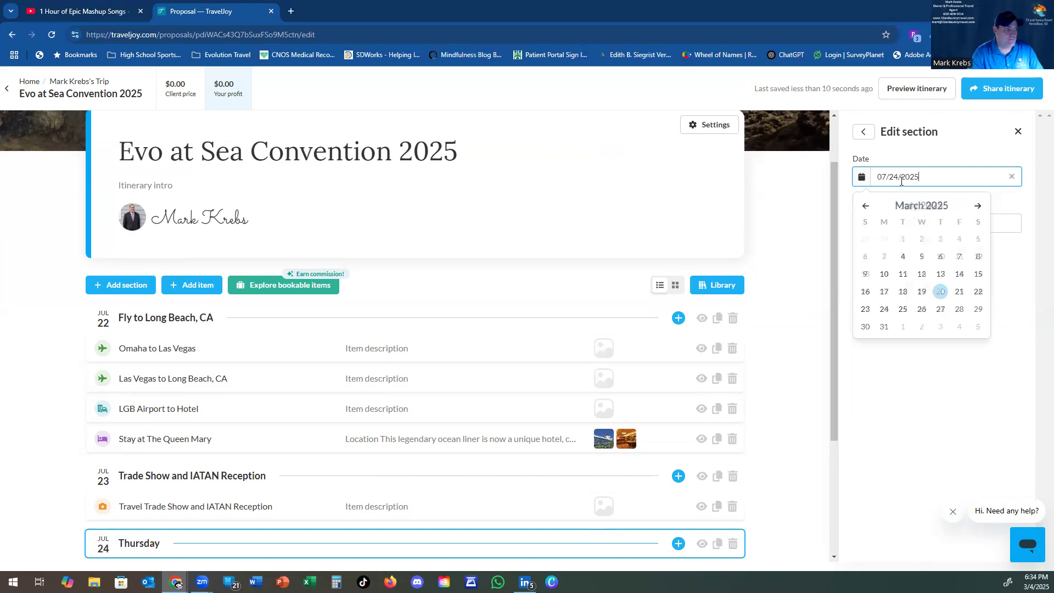
pyautogui.click(1014, 225)
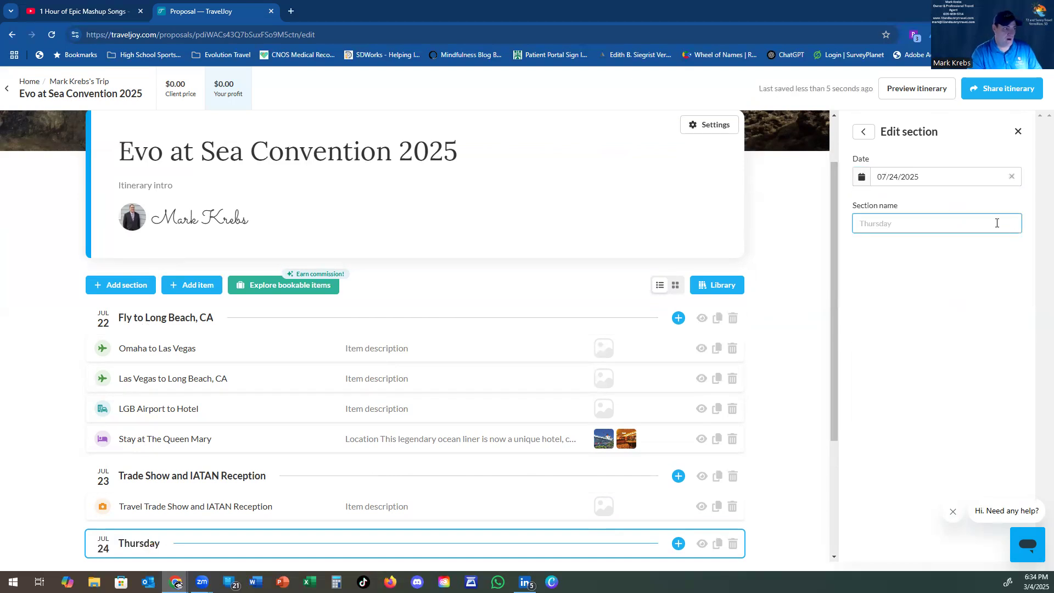
pyautogui.write('Mexican Riveria Cruise')
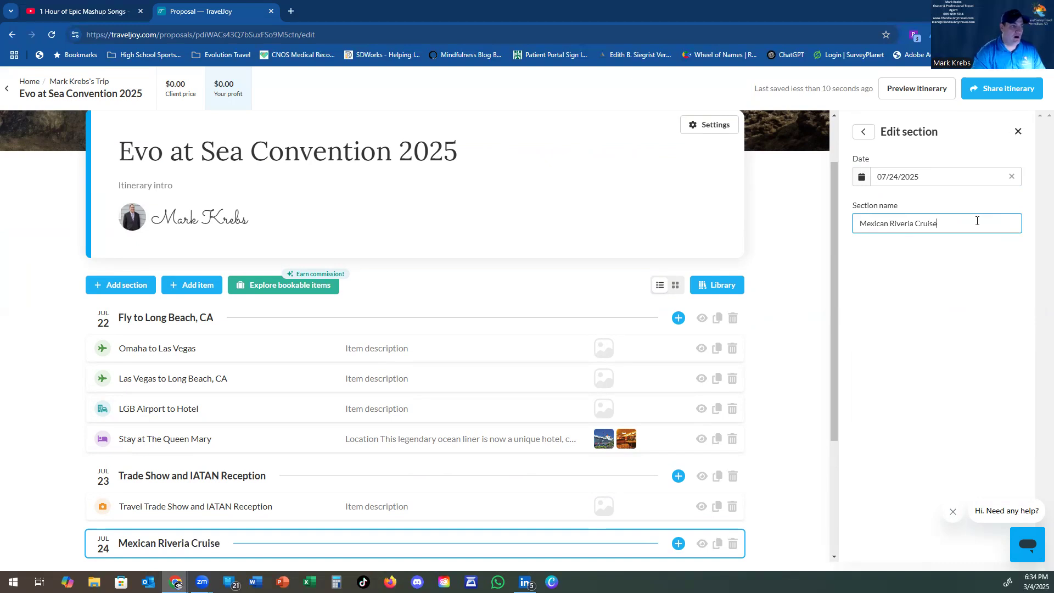
pyautogui.click(901, 270)
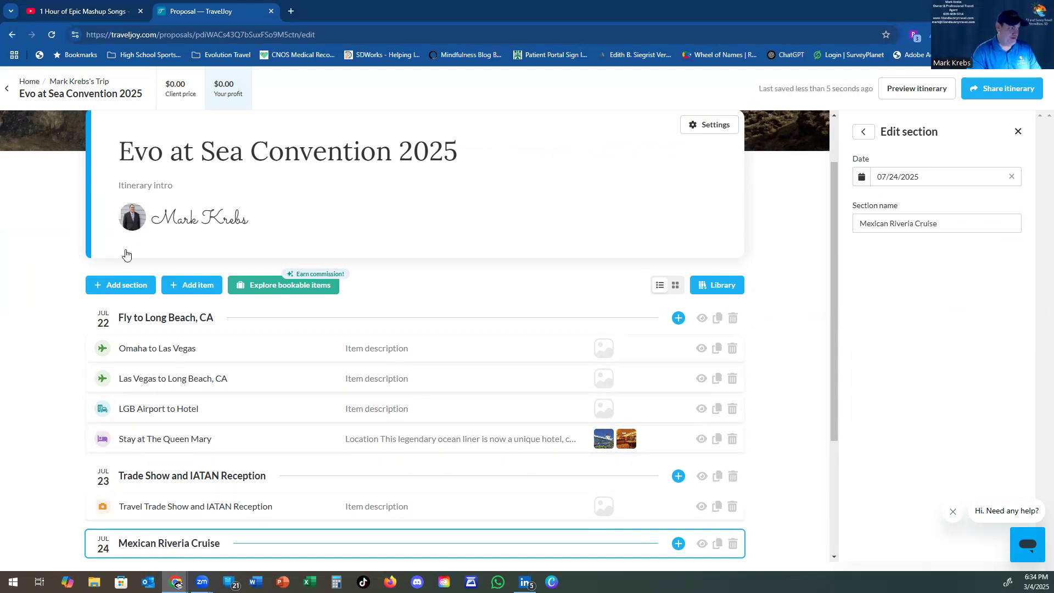
pyautogui.click(194, 286)
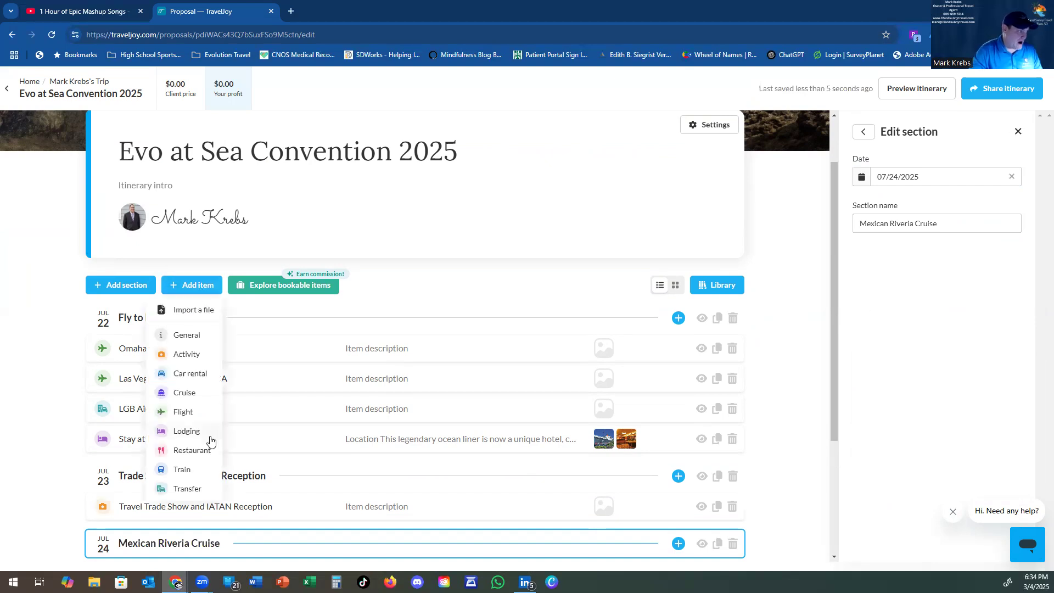
# Step: Add cruise item 'Evo at Sea 2025 Convention Cruise' with carrier Carnival under Jul 24
pyautogui.click(186, 393)
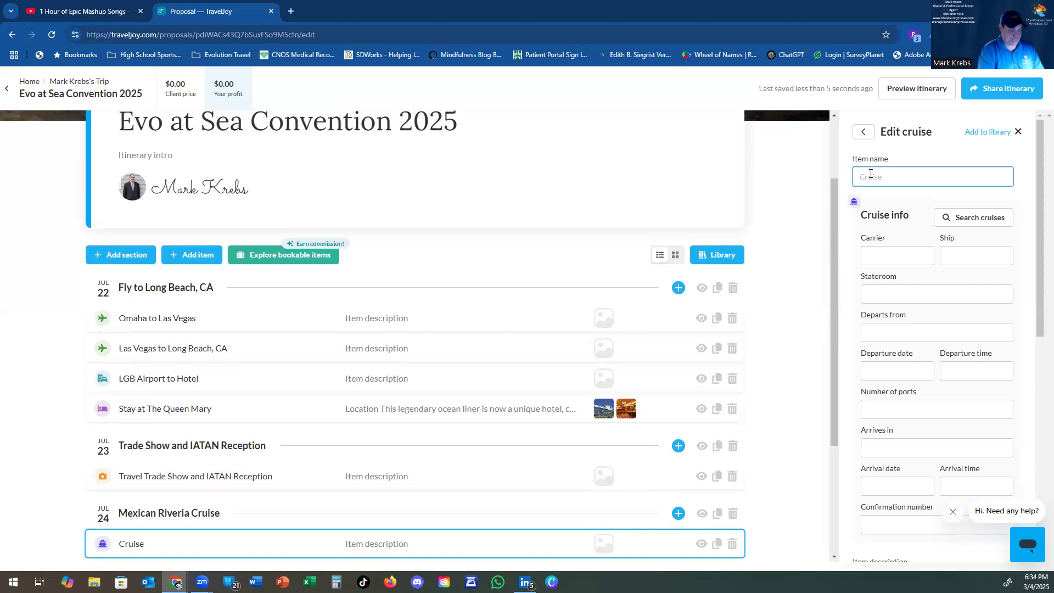
pyautogui.write('E')
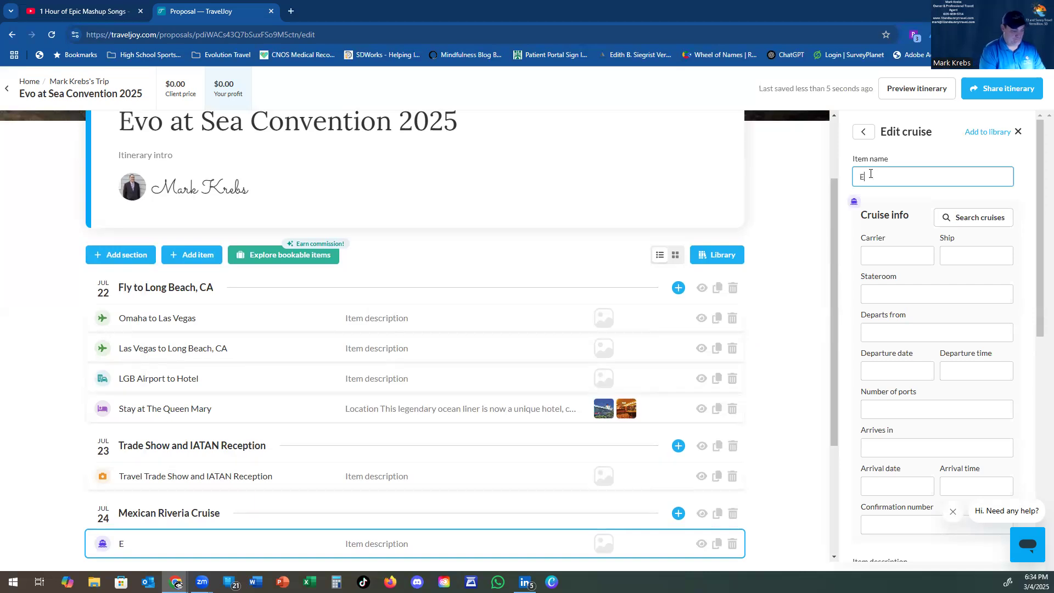
pyautogui.write('vo at Sea')
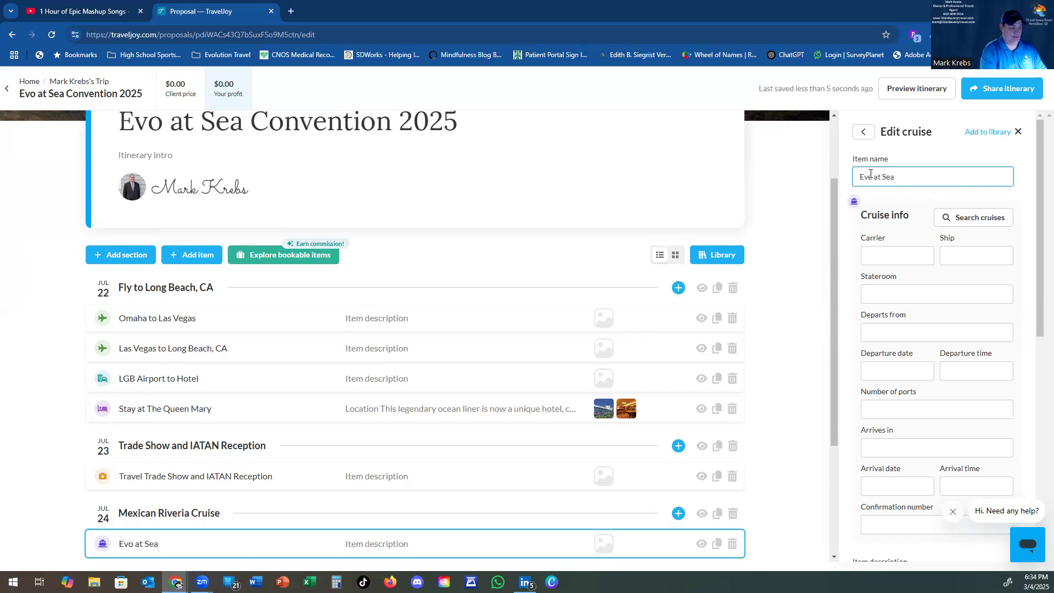
pyautogui.write(' 2025 Convention Cruise')
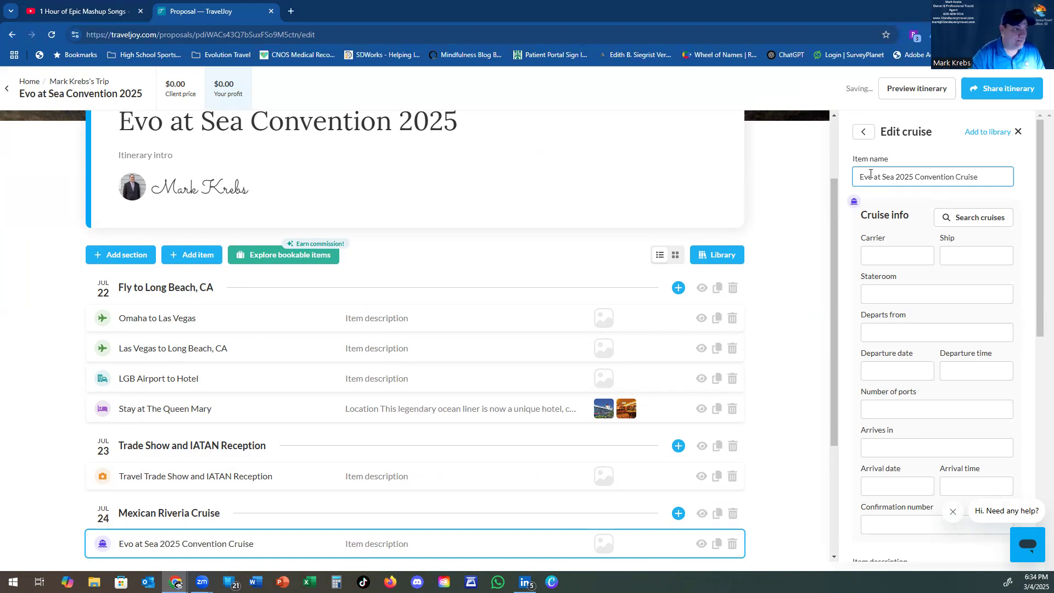
pyautogui.write('Carnival')
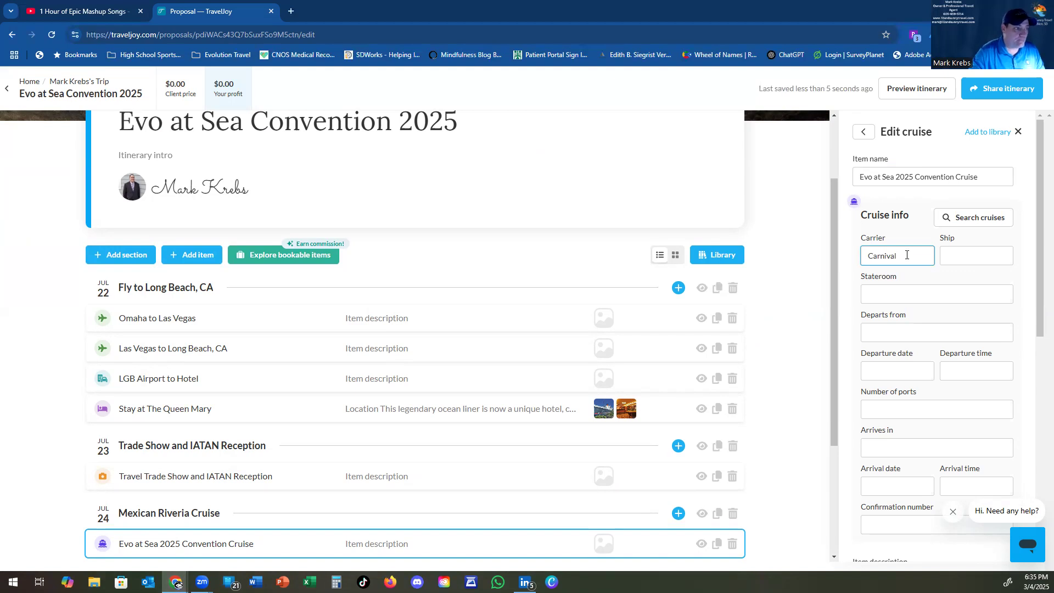
pyautogui.click(972, 218)
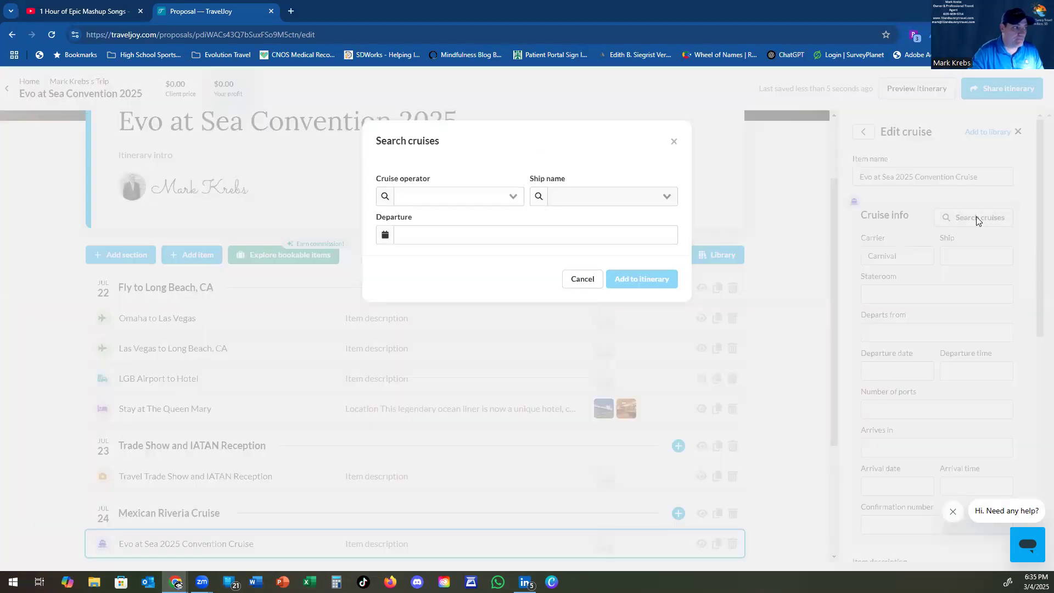
# Step: Search Carnival Cruise Line sailings on the Carnival Firenze departing July 24, 2025
pyautogui.click(446, 200)
pyautogui.write('Carniva')
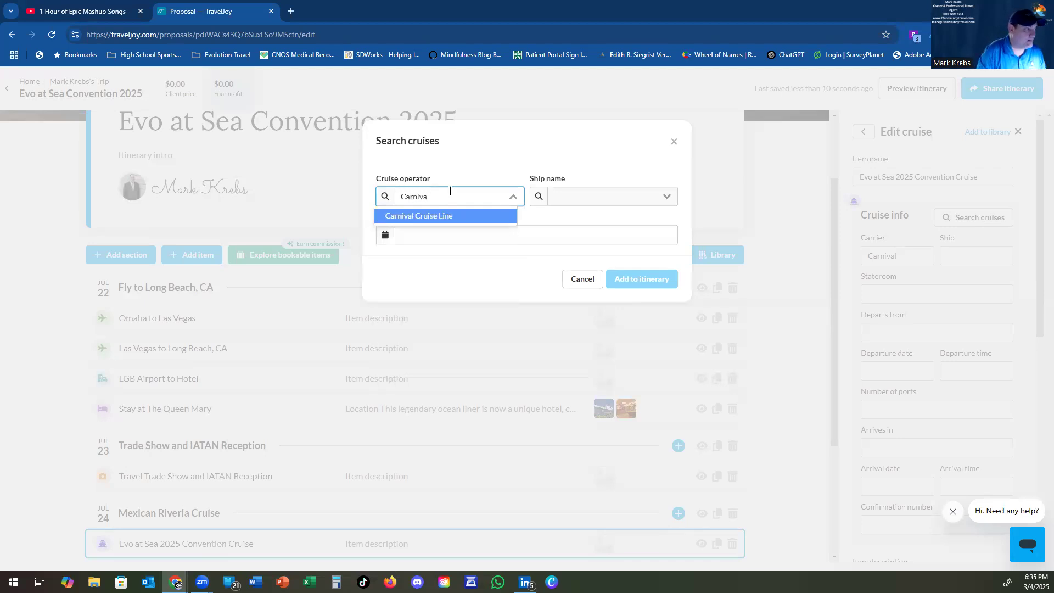
pyautogui.click(449, 215)
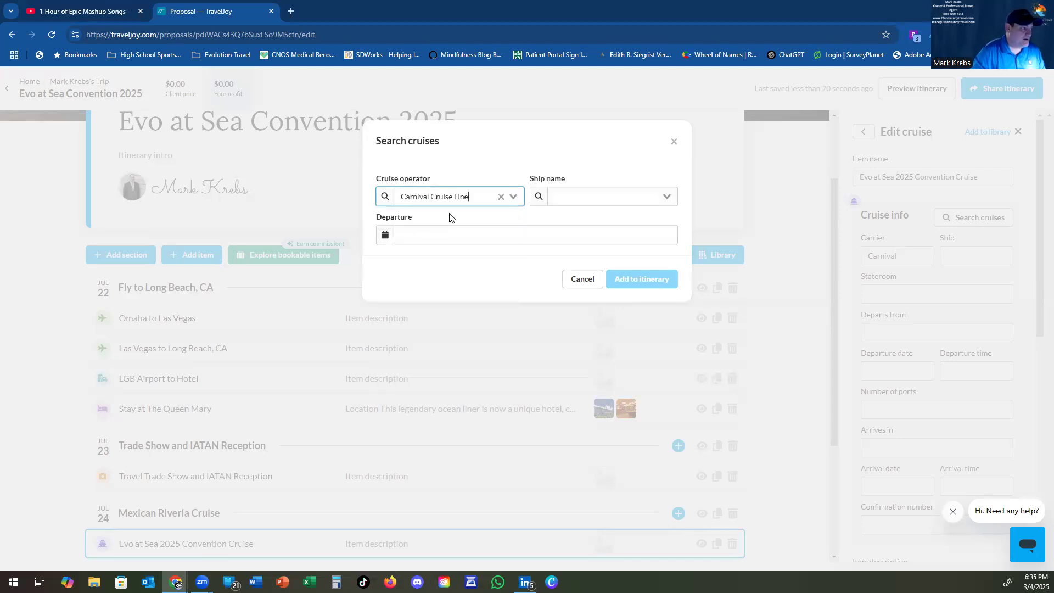
pyautogui.click(583, 195)
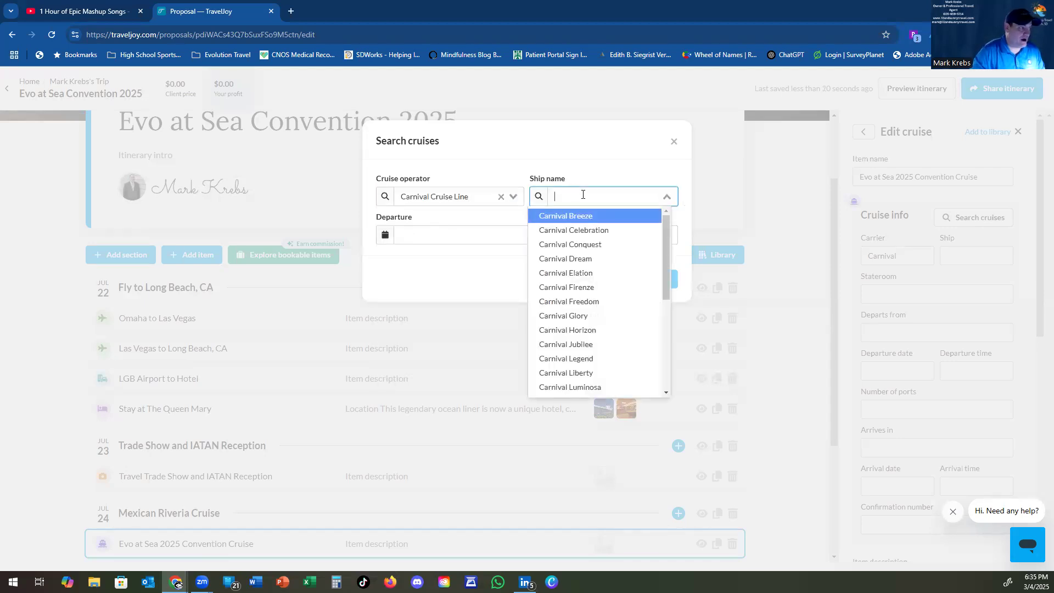
pyautogui.click(589, 294)
pyautogui.click(480, 236)
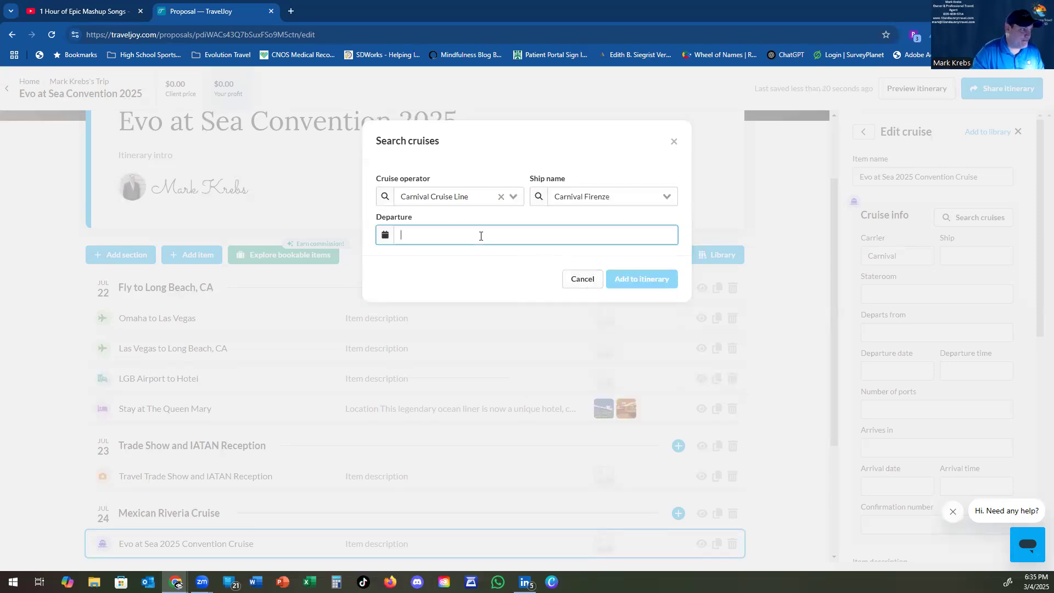
pyautogui.click(501, 264)
pyautogui.click(501, 264)
pyautogui.click(501, 264)
pyautogui.click(501, 264)
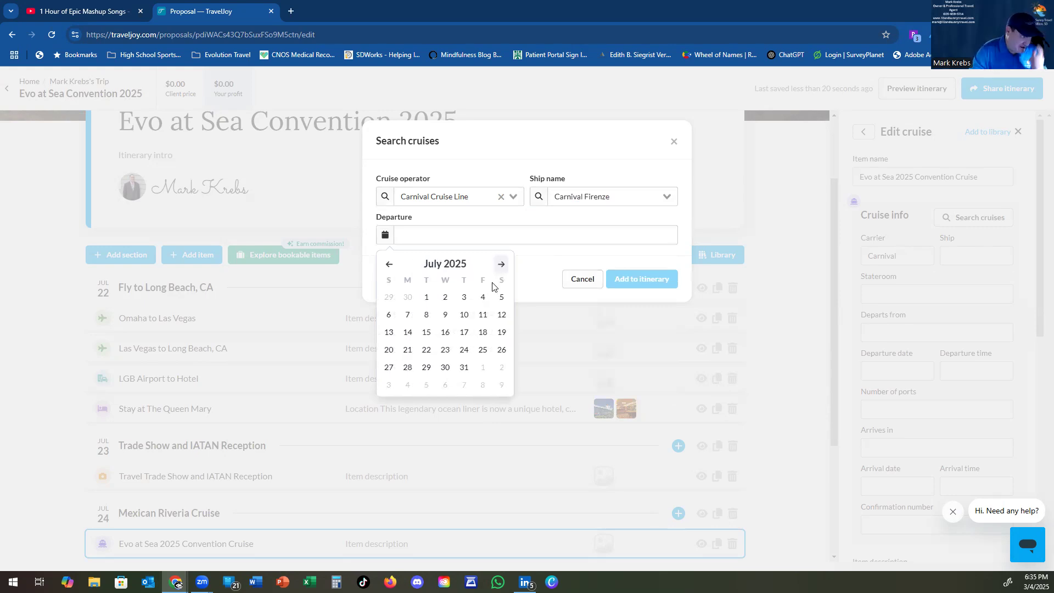
pyautogui.click(464, 350)
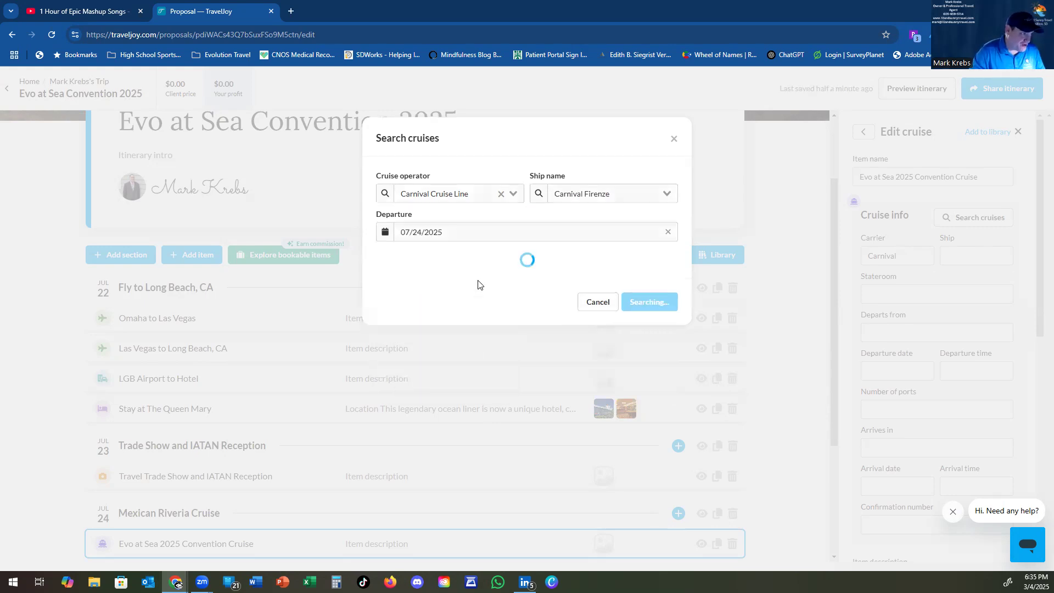
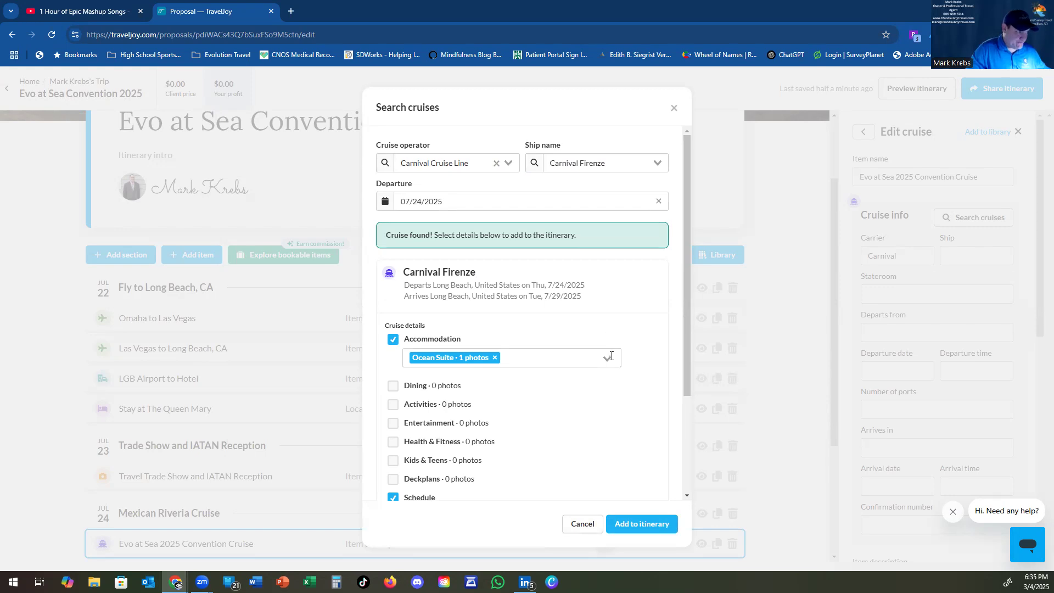
# Step: Change the Carnival Firenze stateroom from Ocean Suite to Premium Balcony and add the cruise to the itinerary
pyautogui.click(609, 357)
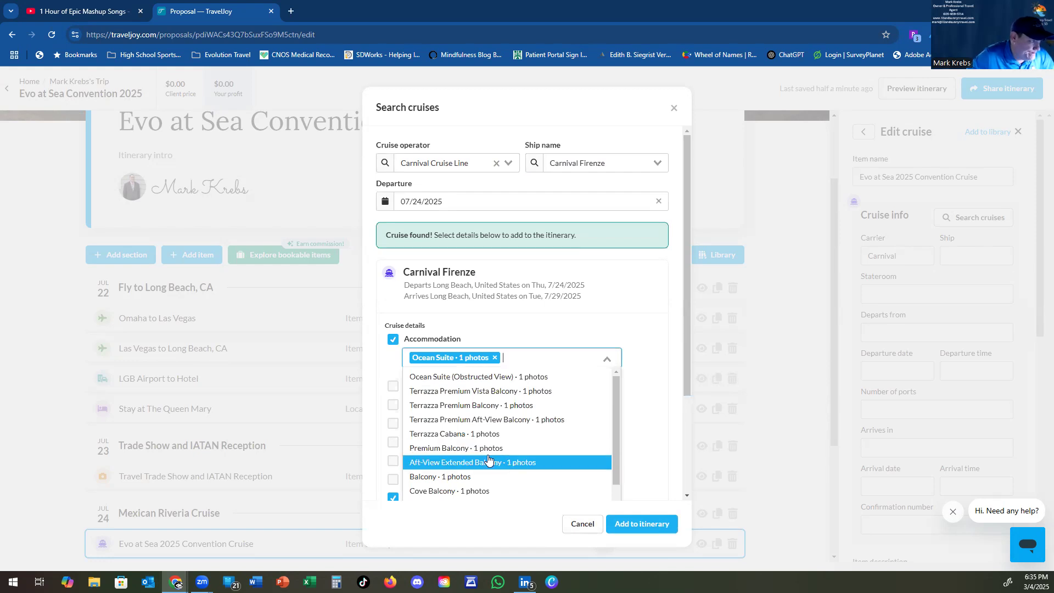
pyautogui.click(496, 448)
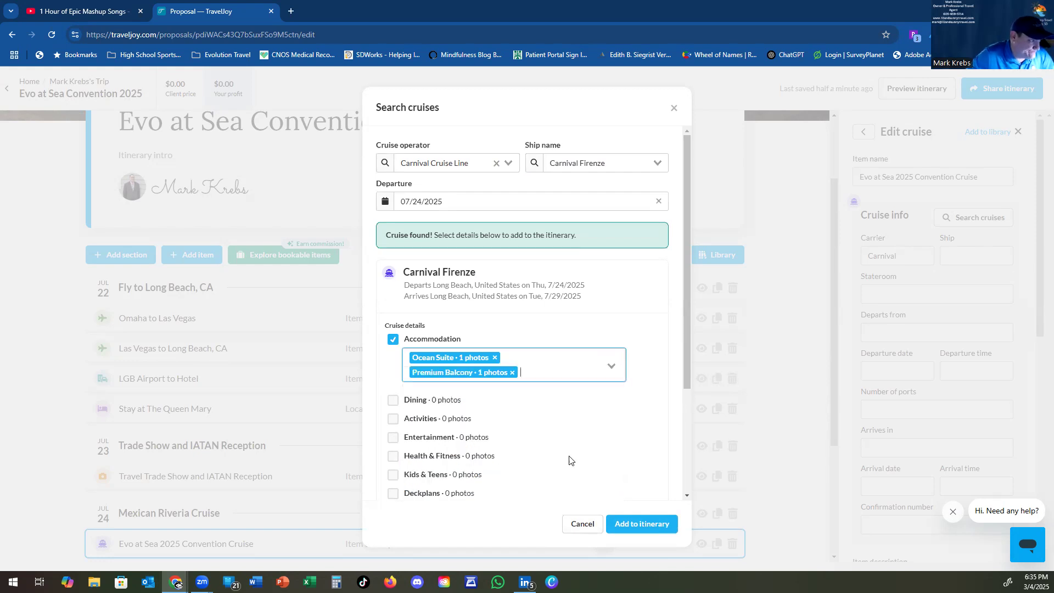
pyautogui.click(494, 357)
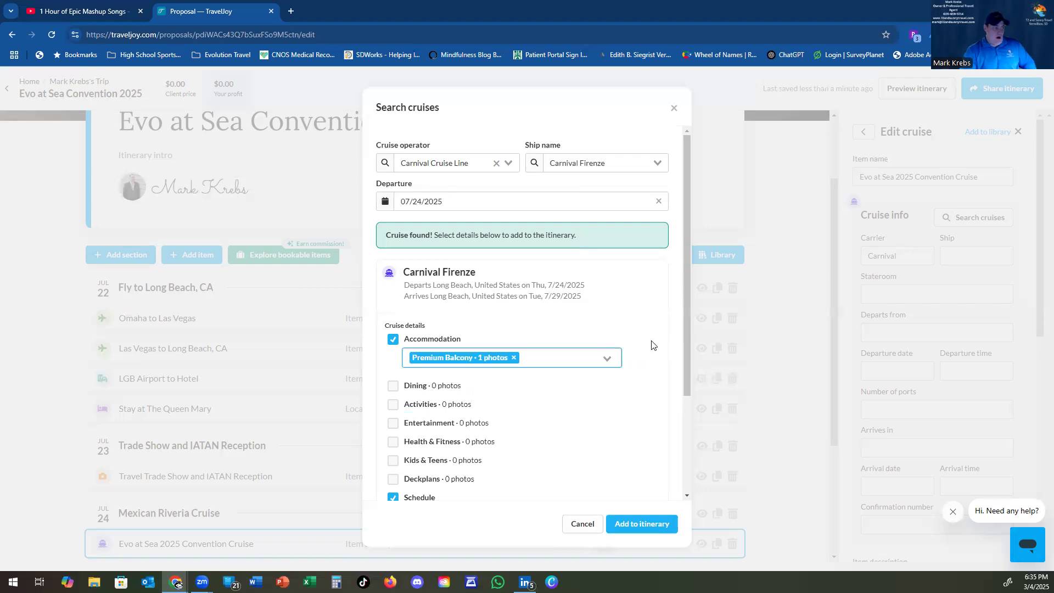
pyautogui.moveTo(685, 259); pyautogui.dragTo(687, 389)
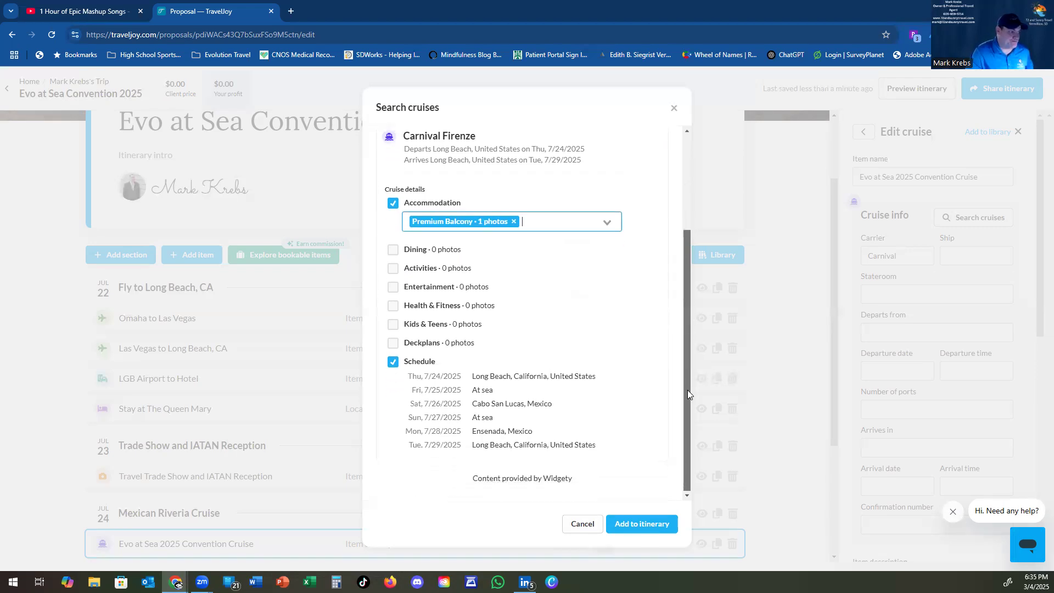
pyautogui.scroll(3, 658, 287)
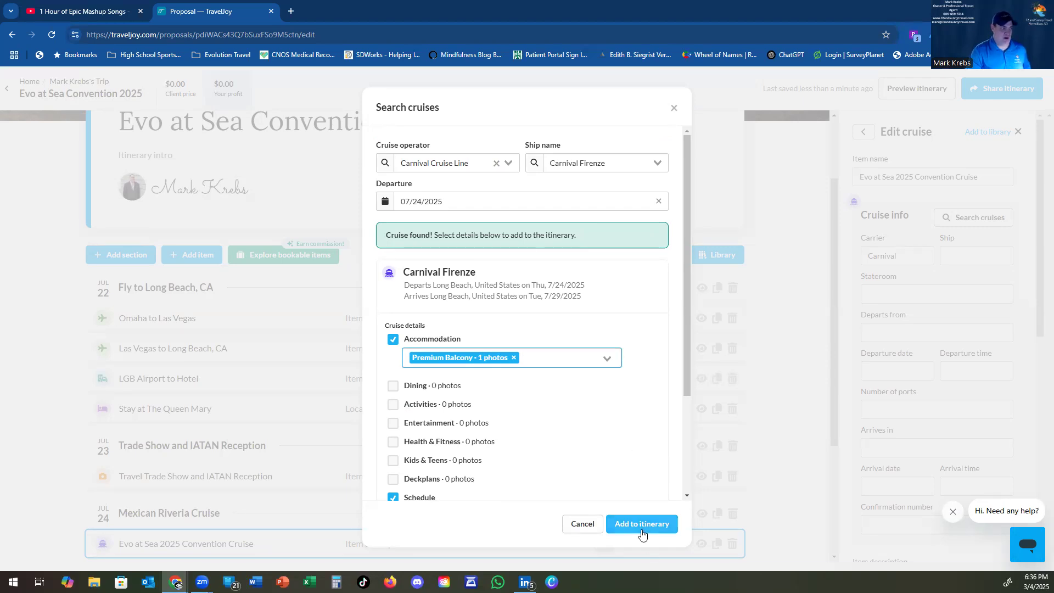
pyautogui.click(641, 523)
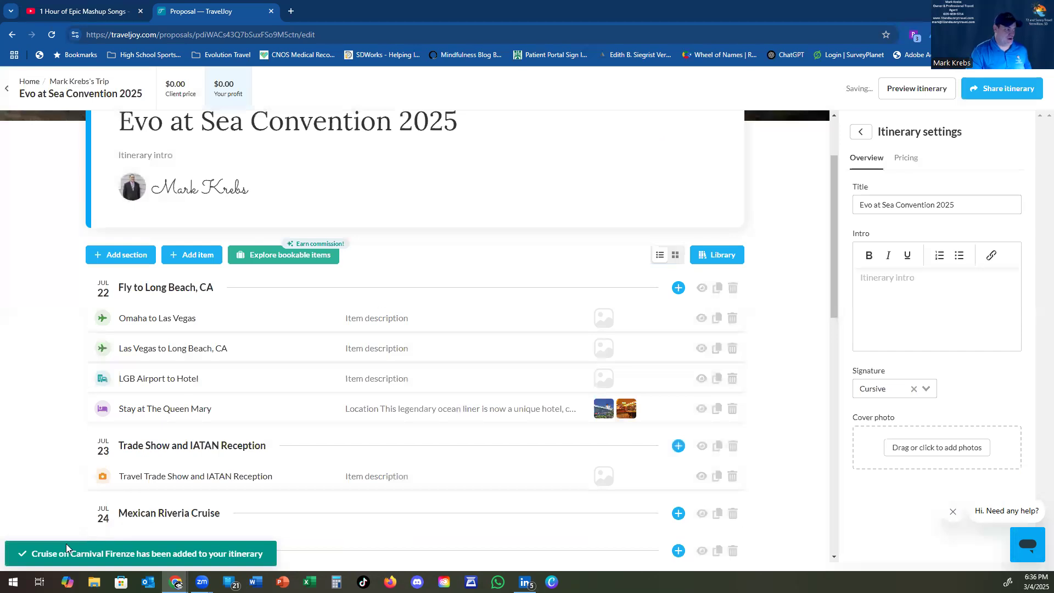
# Step: Review the cruise days through Cabo San Lucas, Ensenada and Long Beach, then open Tuesday Jul 29's Add item menu
pyautogui.moveTo(834, 255); pyautogui.dragTo(830, 368)
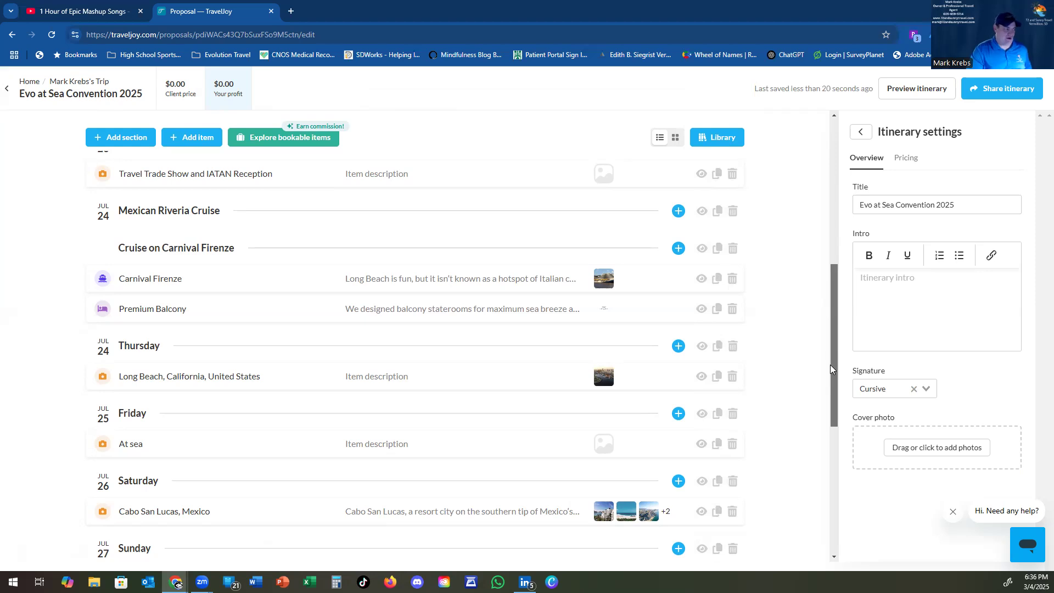
pyautogui.moveTo(830, 366); pyautogui.dragTo(842, 408)
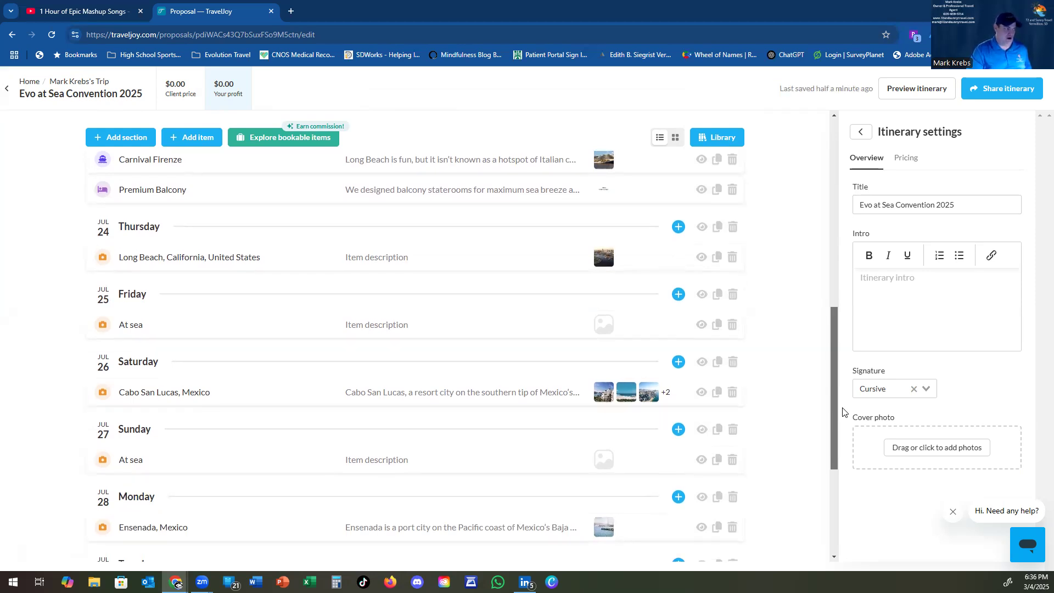
pyautogui.moveTo(842, 412); pyautogui.dragTo(866, 498)
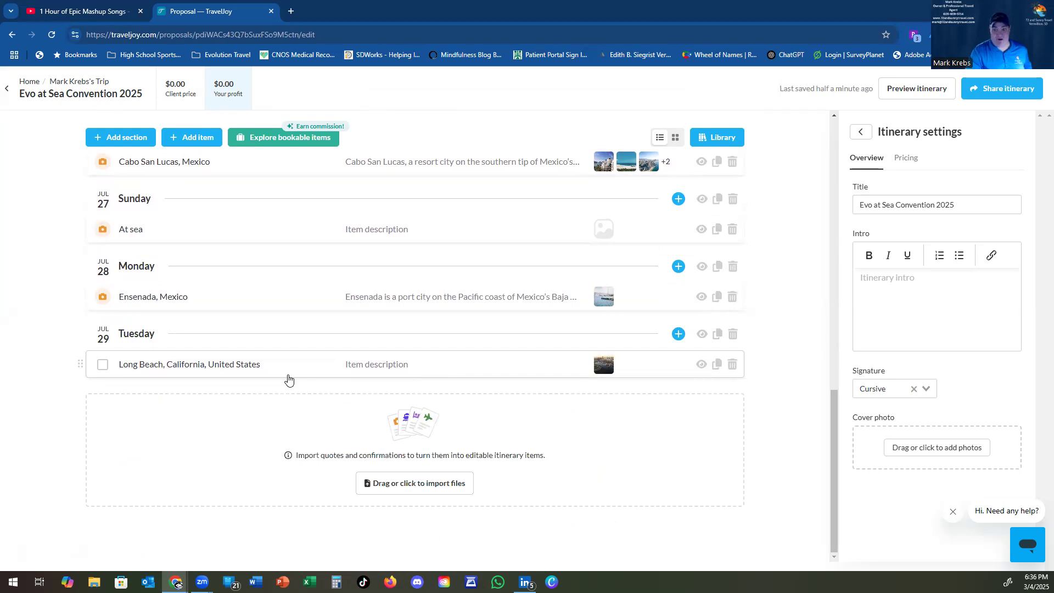
pyautogui.click(203, 138)
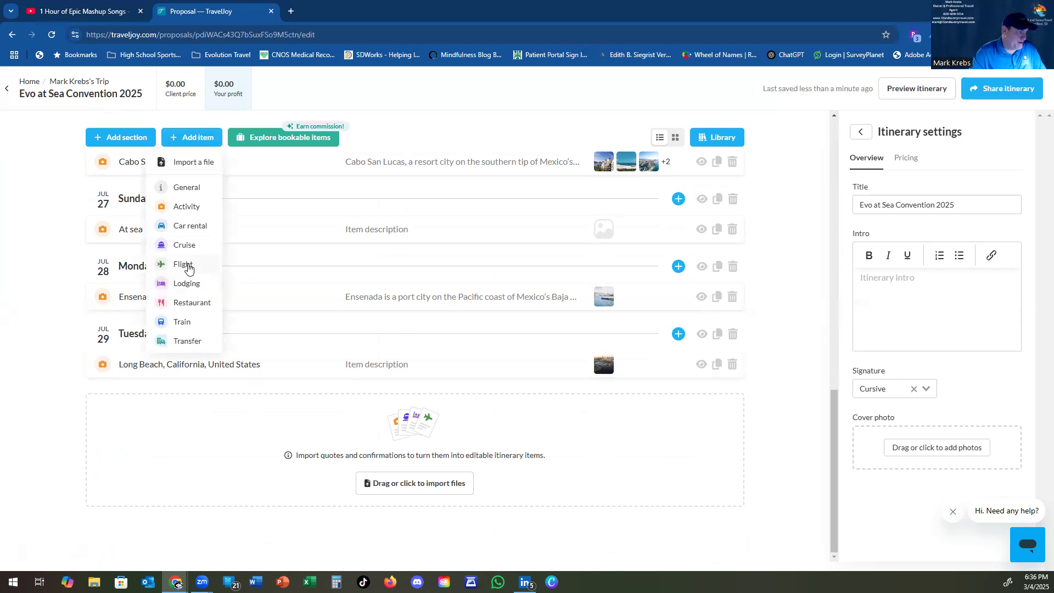
# Step: Add a transfer named 'Long Beach Harbor to LGB Airport' after Long Beach on Jul 29
pyautogui.click(186, 341)
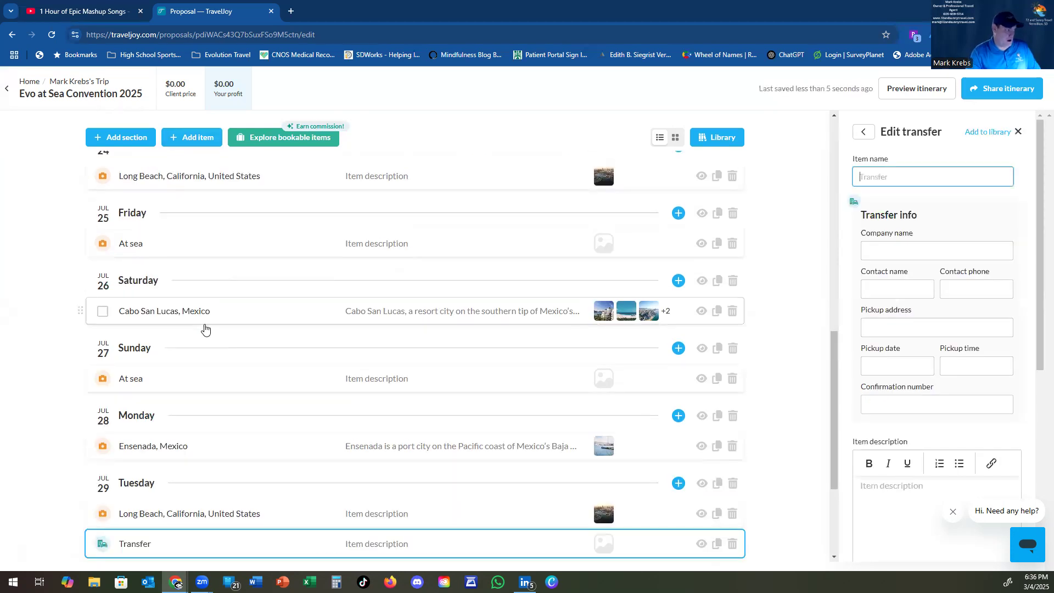
pyautogui.click(873, 176)
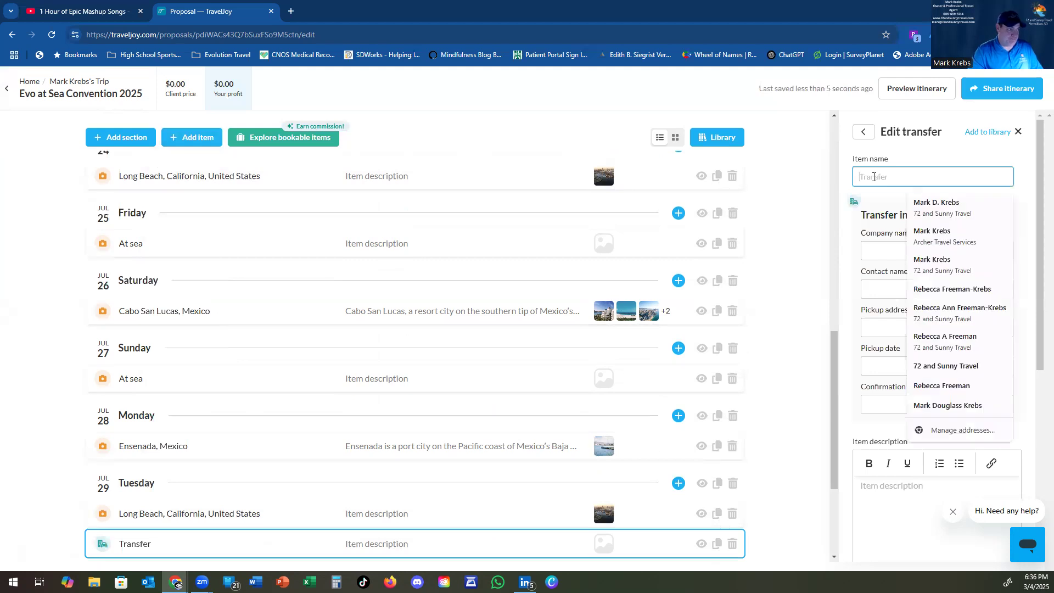
pyautogui.write('Long')
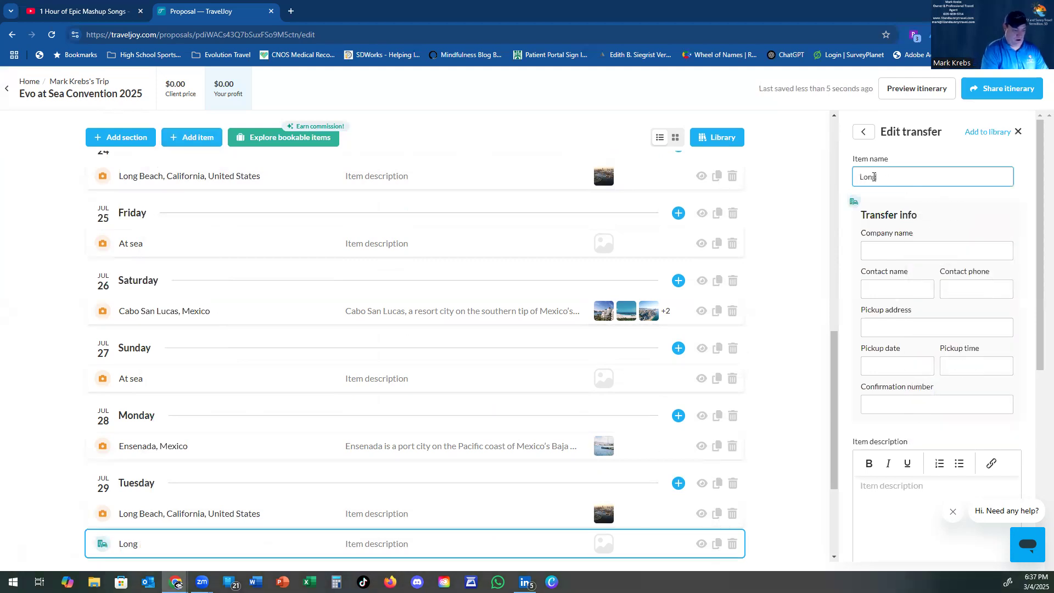
pyautogui.write(' Beach Harbor to')
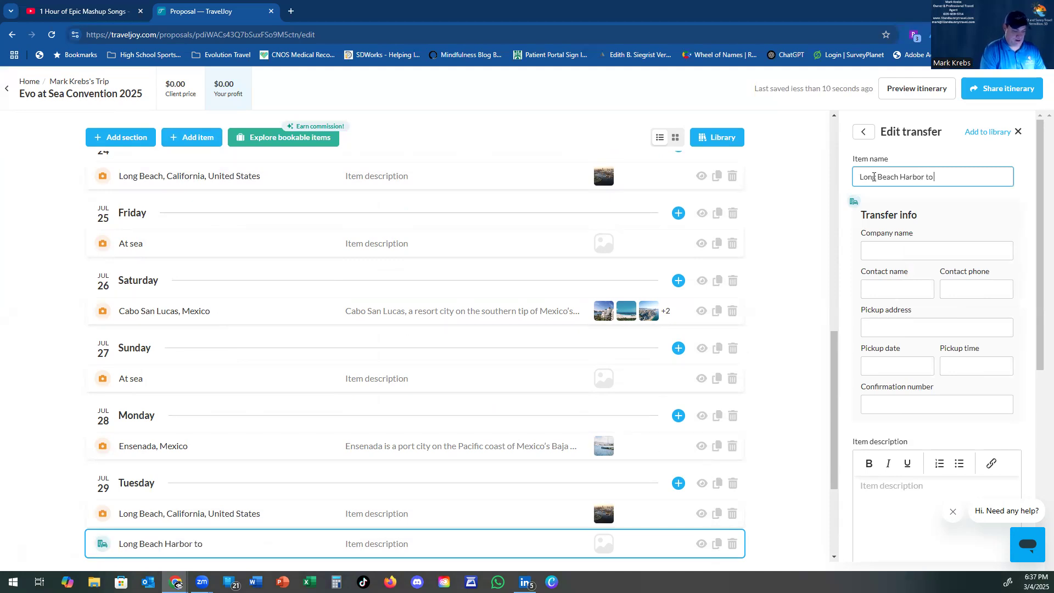
pyautogui.write(' LGB Airport')
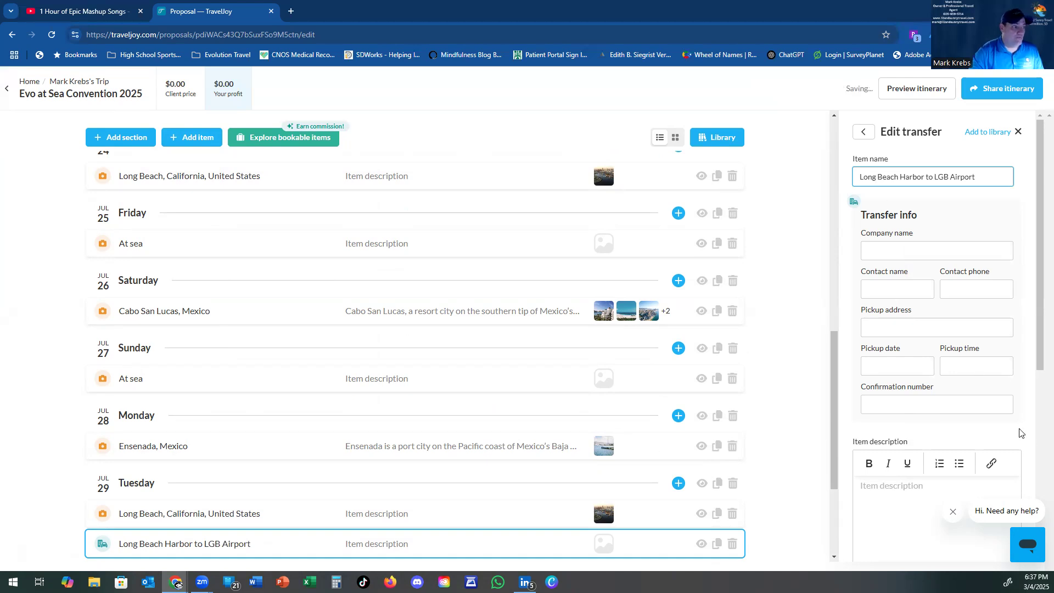
pyautogui.click(796, 336)
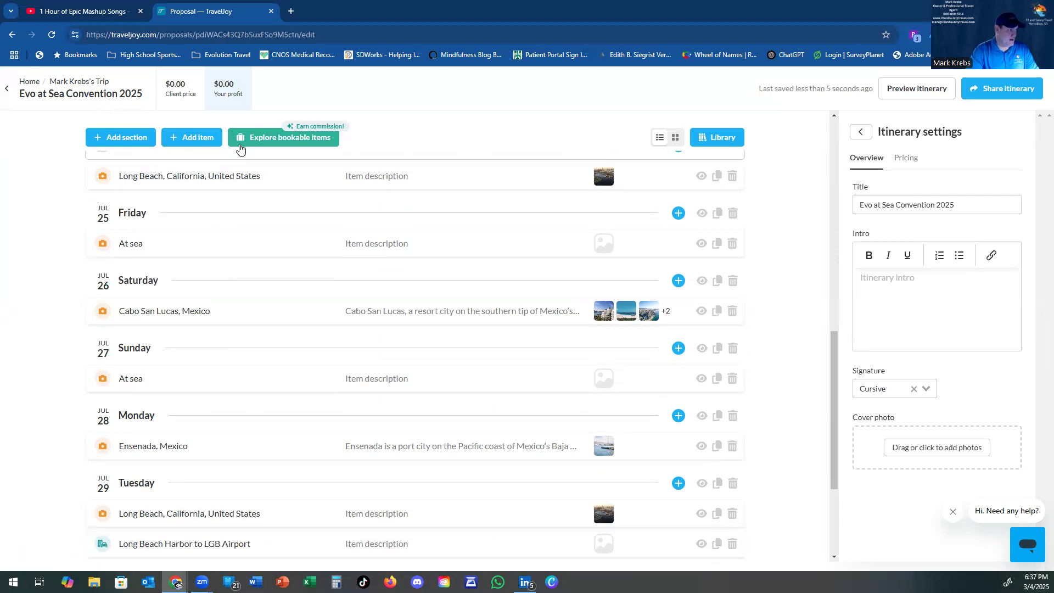
# Step: Add a flight item named 'Long Beach to Phoenix' on Jul 29
pyautogui.click(191, 138)
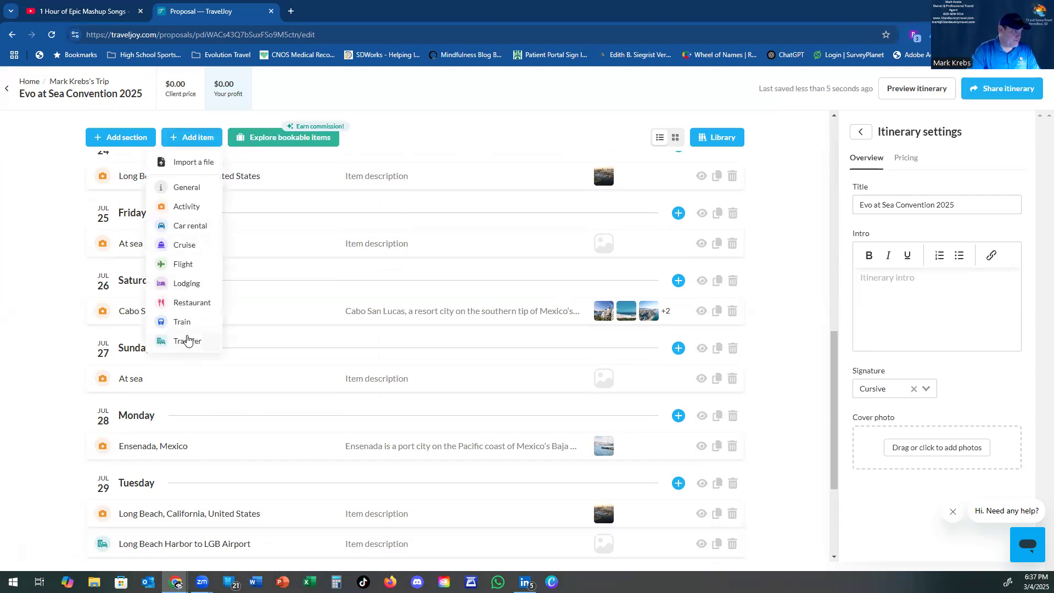
pyautogui.click(184, 265)
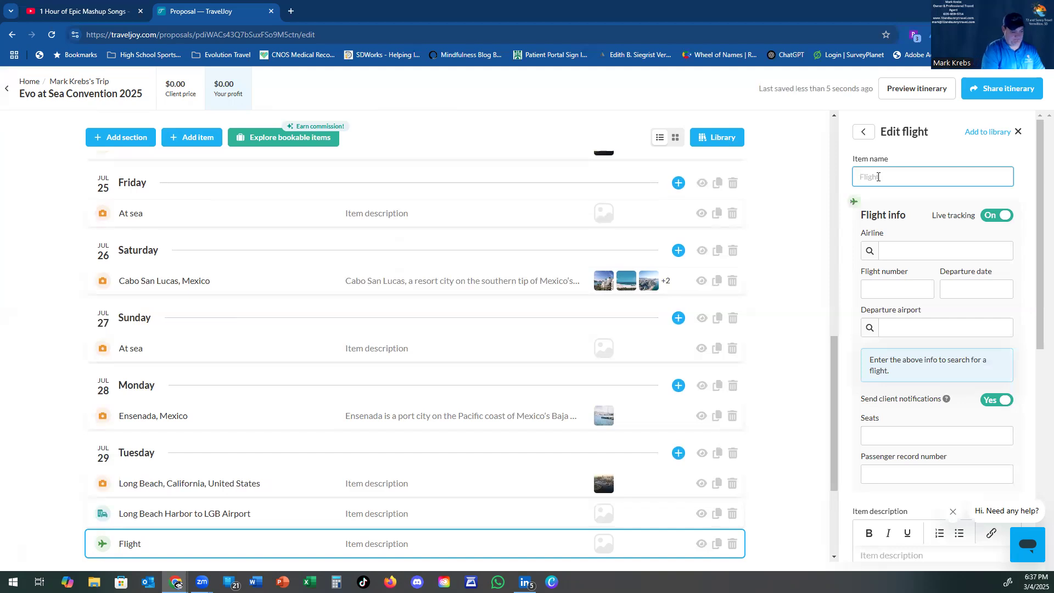
pyautogui.write('L')
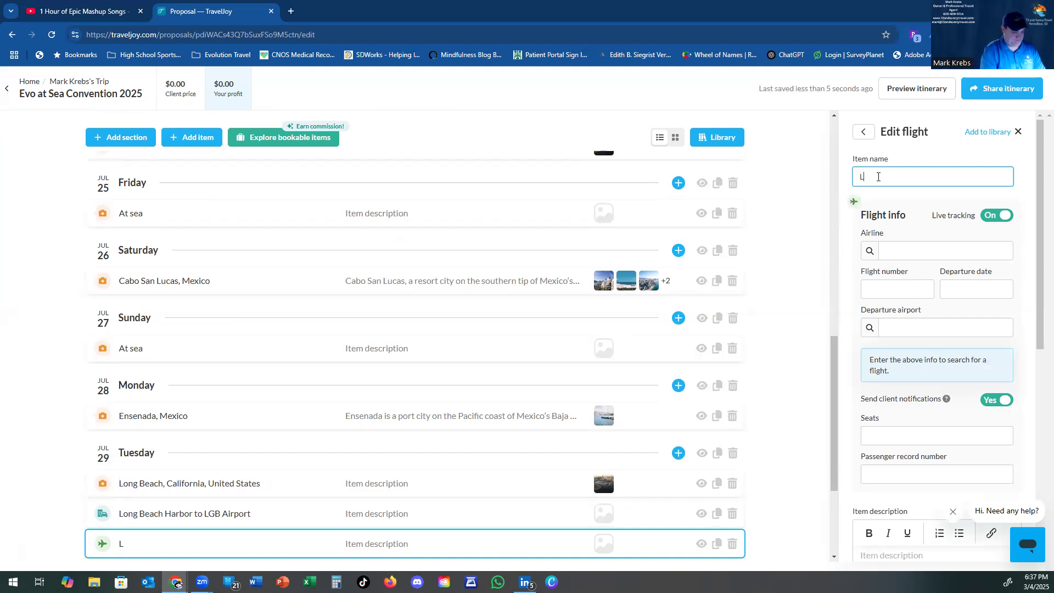
pyautogui.write('GB to')
pyautogui.press('BackSpace')
pyautogui.press('BackSpace')
pyautogui.press('BackSpace')
pyautogui.press('BackSpace')
pyautogui.press('BackSpace')
pyautogui.write('ong Beach to')
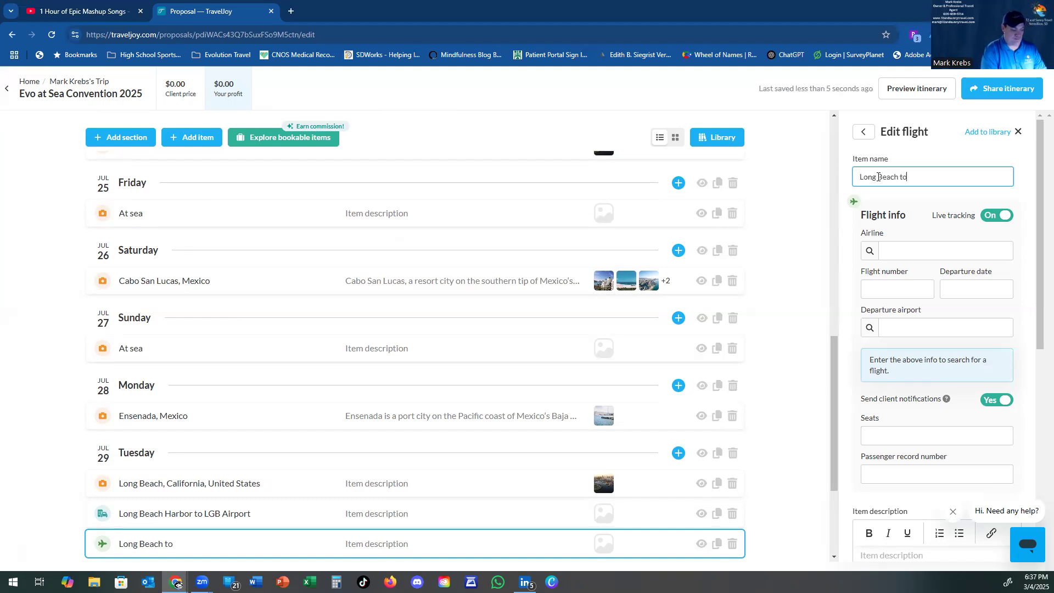
pyautogui.write(' Phoenix')
# Step: Set its airline to Southwest Airlines (WN) and bring up the Google Flights results for the Omaha–Long Beach trip
pyautogui.click(912, 254)
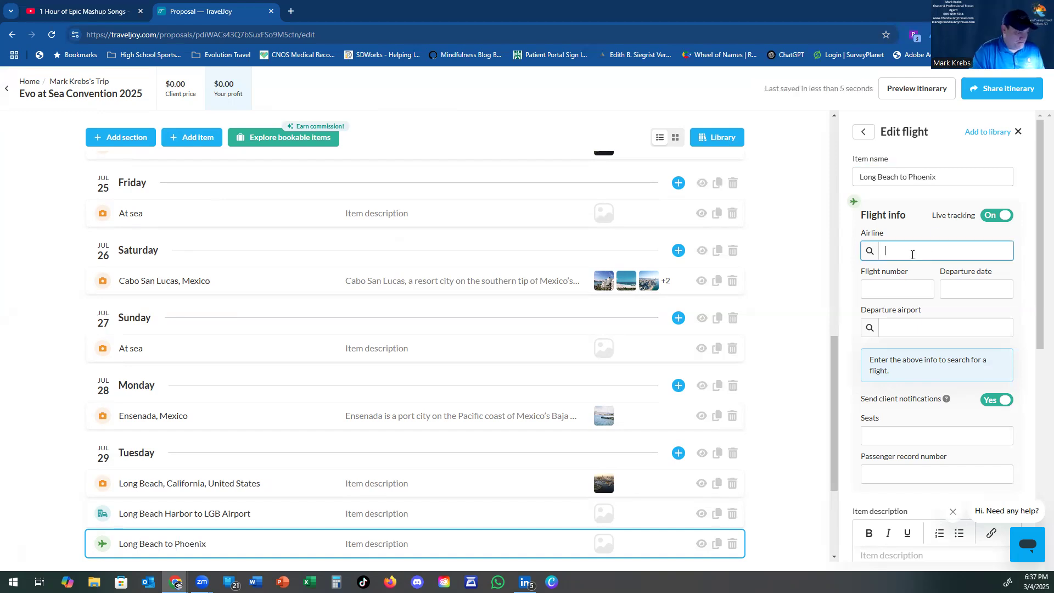
pyautogui.write('WN')
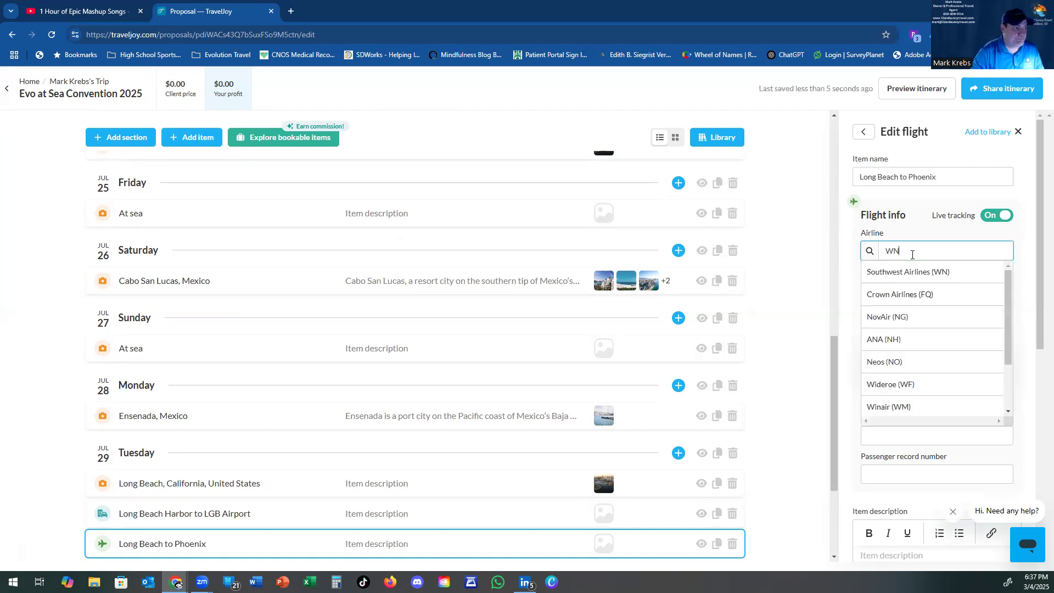
pyautogui.click(937, 273)
pyautogui.click(892, 286)
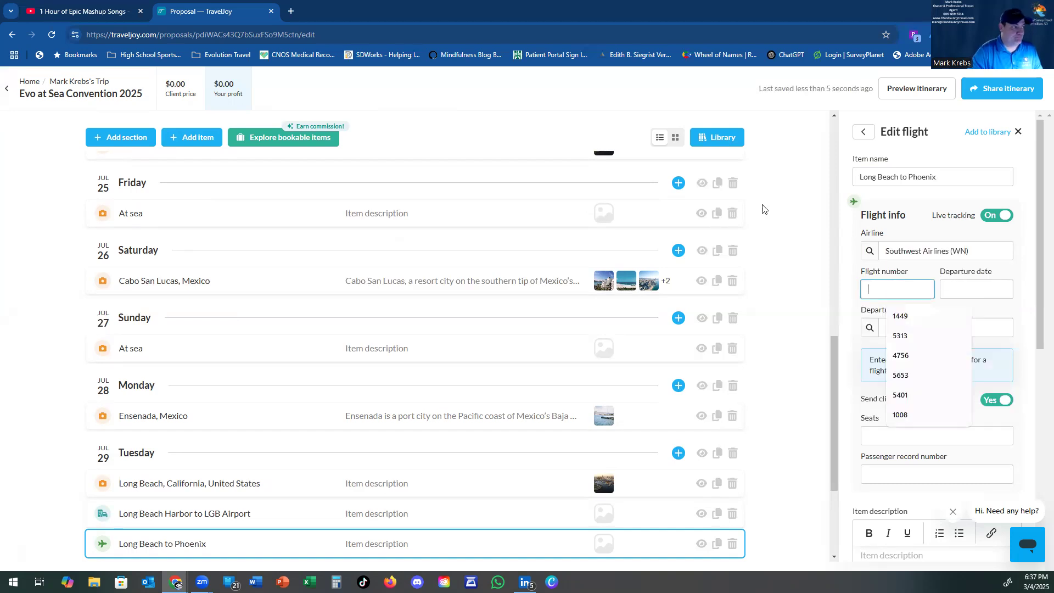
pyautogui.moveTo(177, 583)
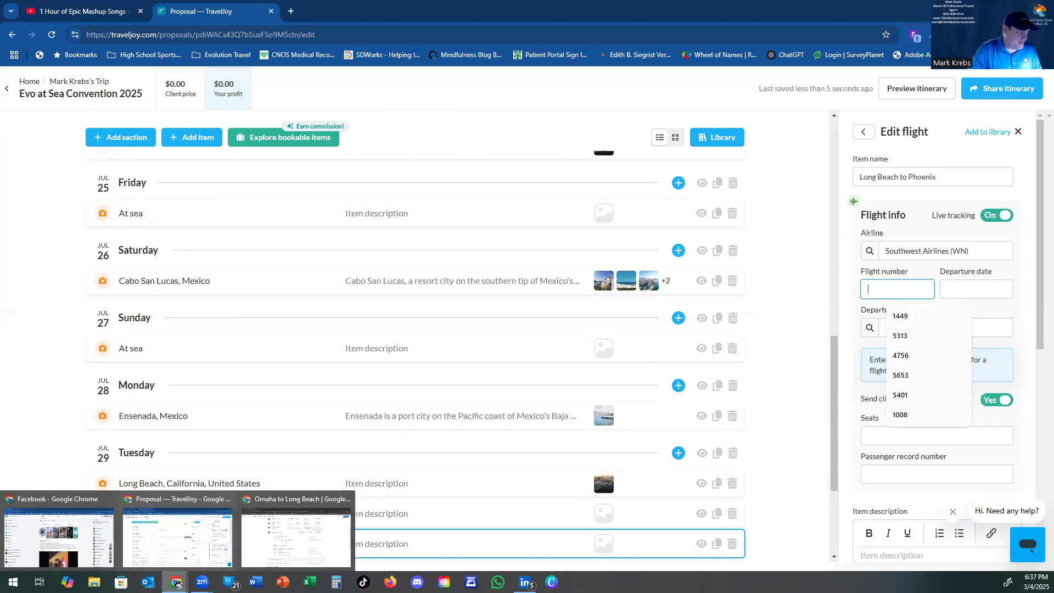
pyautogui.click(274, 524)
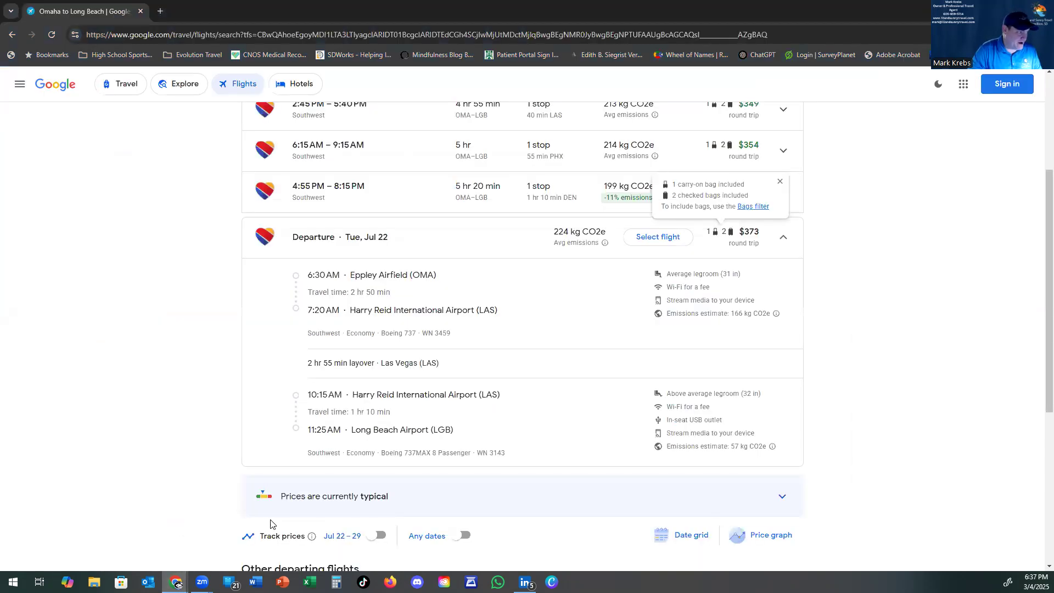
# Step: Select the Jul 22 Southwest outbound and check the 5:10 PM Jul 29 return details for flight 1657
pyautogui.click(640, 236)
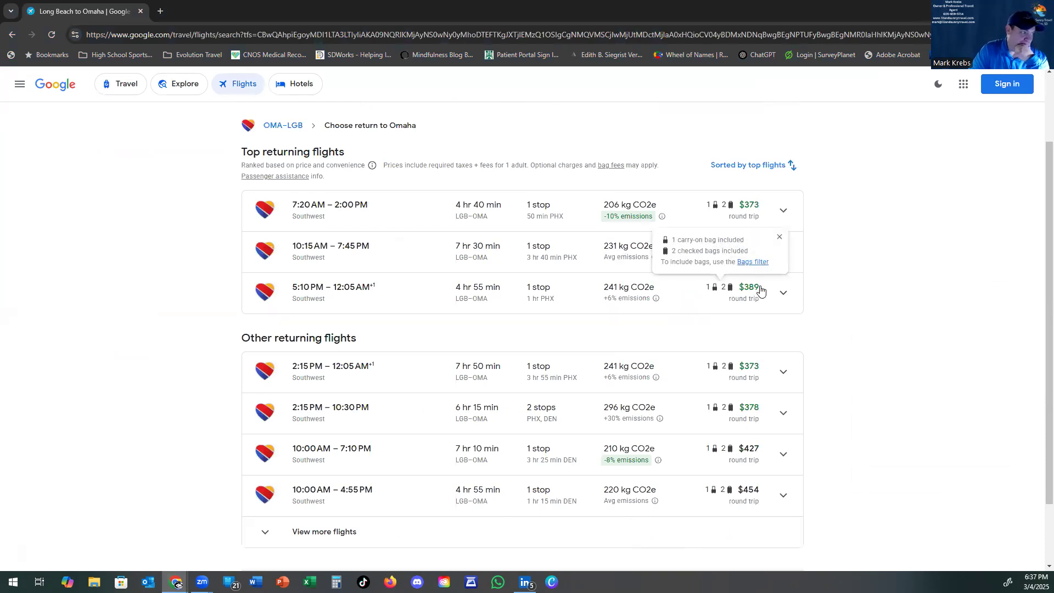
pyautogui.click(781, 293)
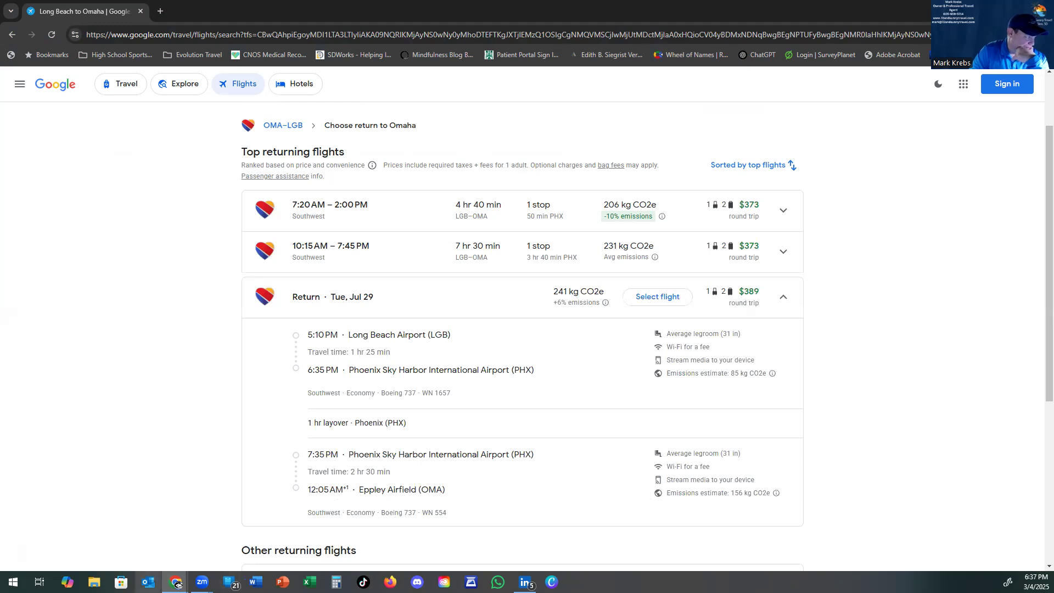
pyautogui.moveTo(177, 583)
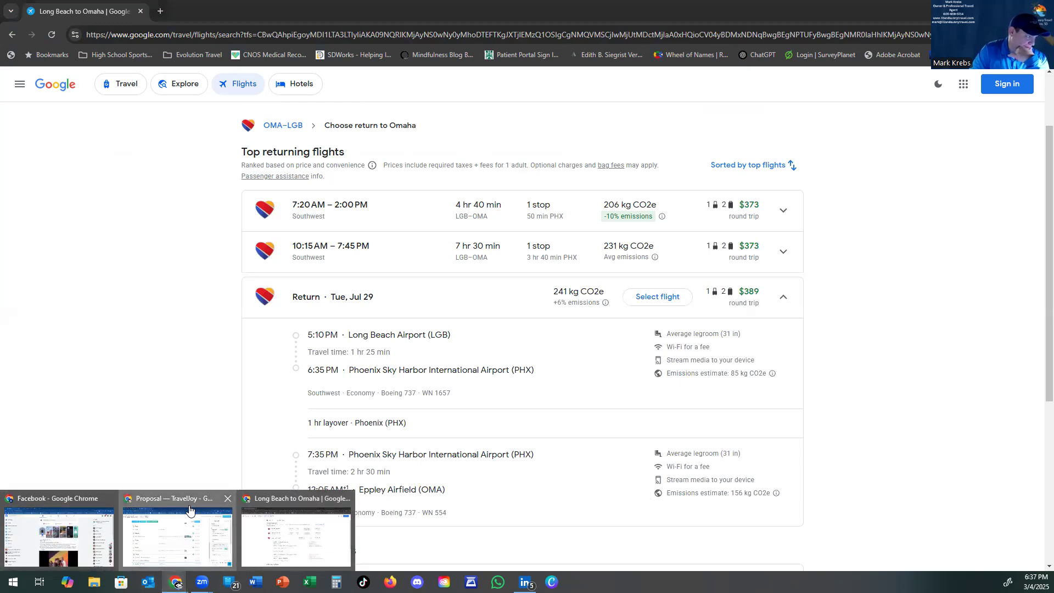
pyautogui.click(176, 529)
# Step: Fill in Southwest flight 1657 departing Long Beach, CA (LGB) on 07/29/2025
pyautogui.write('1657')
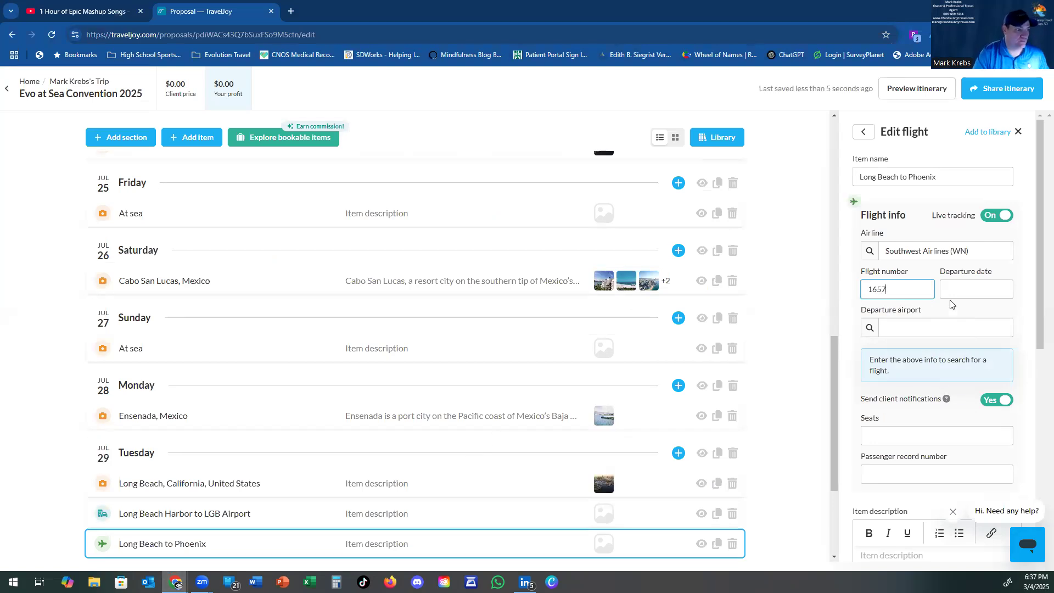
pyautogui.click(956, 288)
pyautogui.write('07/29/2025')
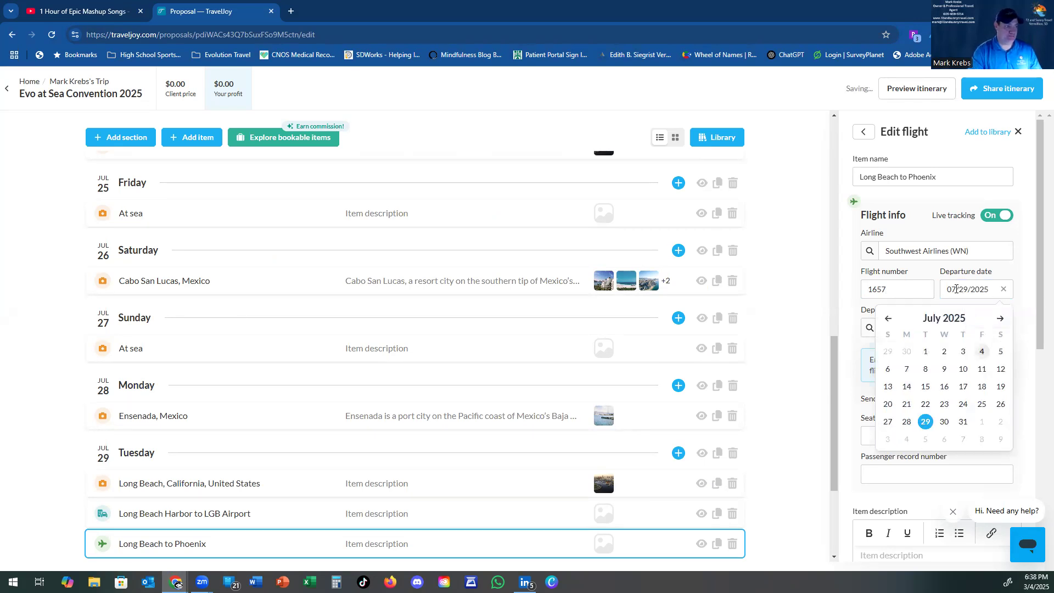
pyautogui.click(856, 314)
pyautogui.click(893, 329)
pyautogui.write('LGB')
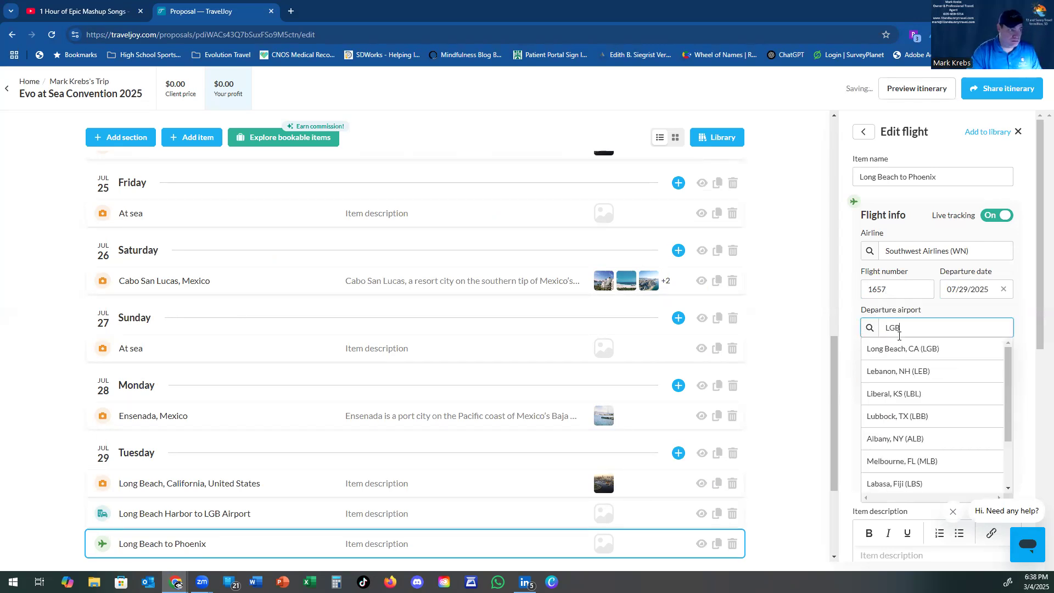
pyautogui.click(899, 349)
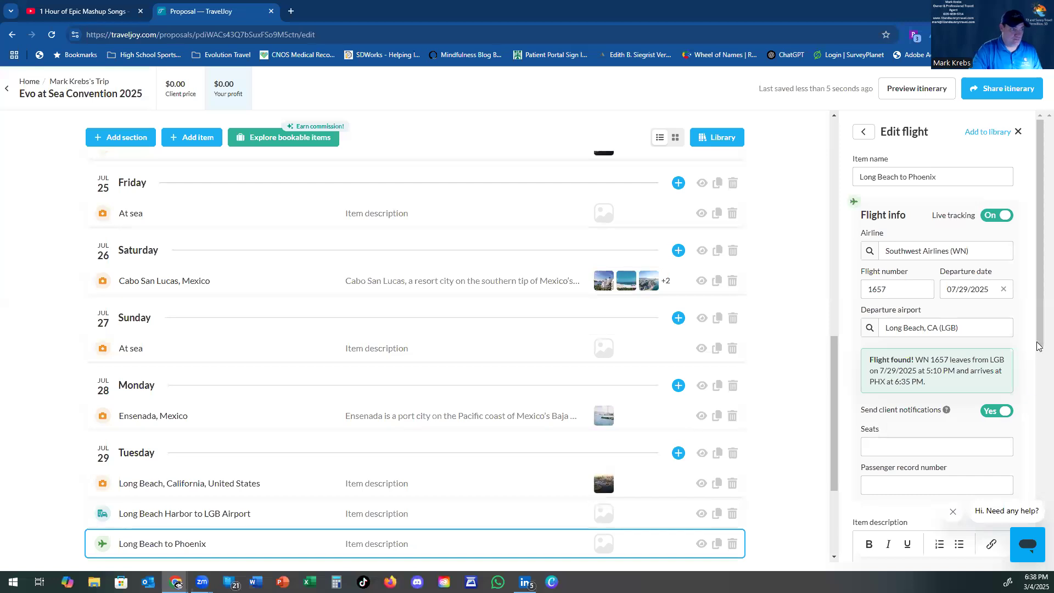
pyautogui.scroll(-2, 1038, 362)
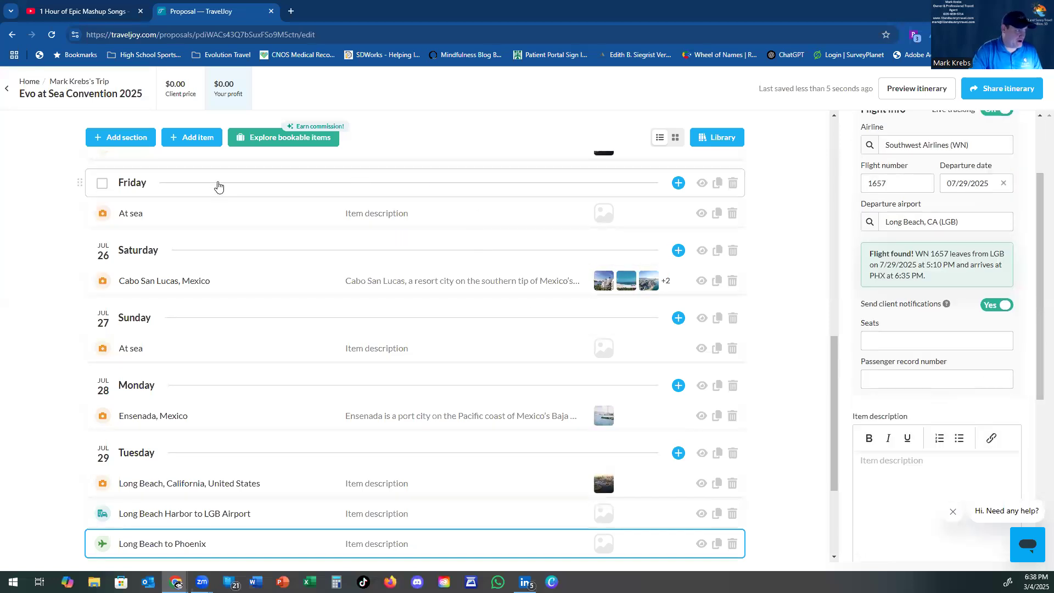
pyautogui.click(203, 139)
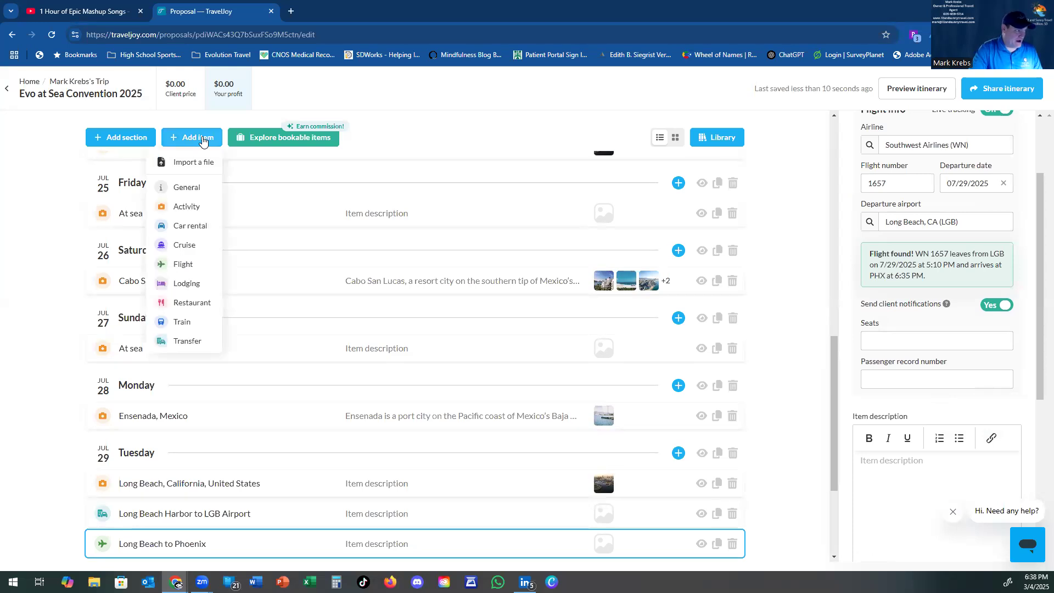
# Step: Add a flight item 'Phoenix to Omaha' with Southwest Airlines (WN) as the airline
pyautogui.click(202, 266)
pyautogui.write('Phoenix to Omaha')
pyautogui.press('Tab')
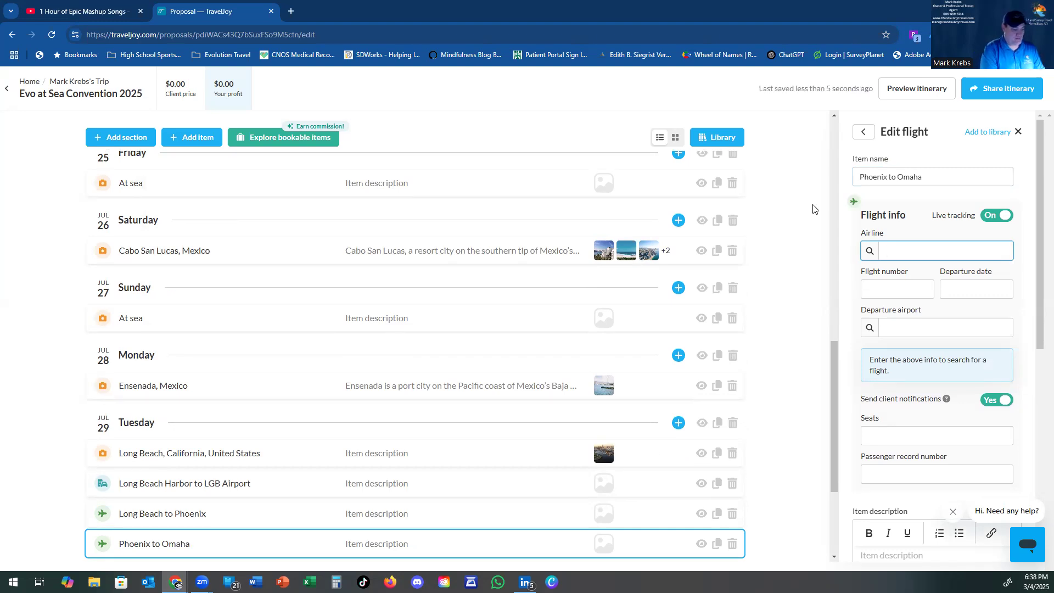
pyautogui.write('WN')
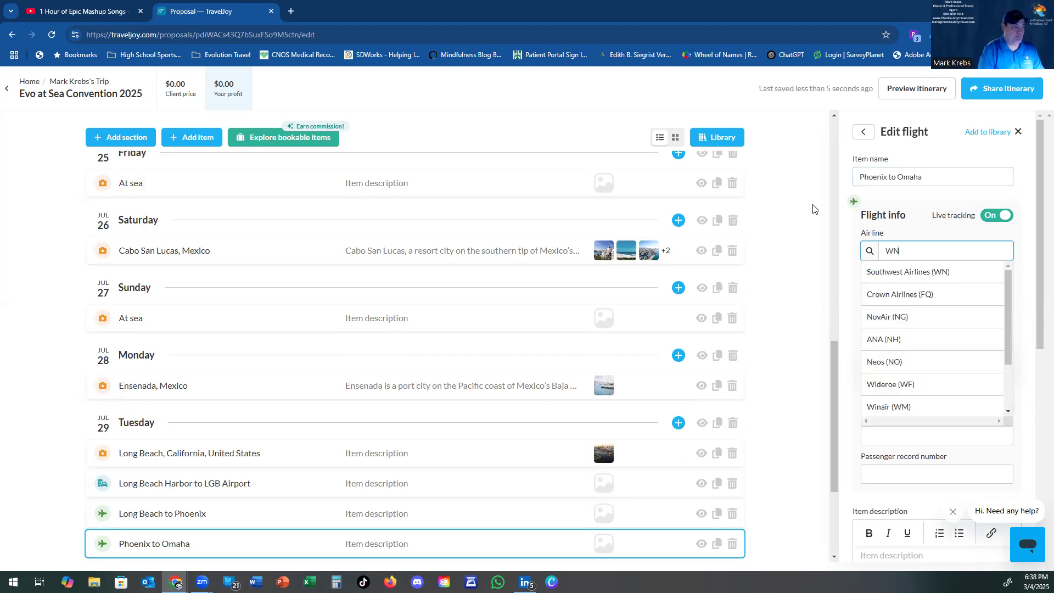
pyautogui.click(900, 272)
# Step: Look up the Phoenix to Omaha flight number in the Google Flights results
pyautogui.click(890, 289)
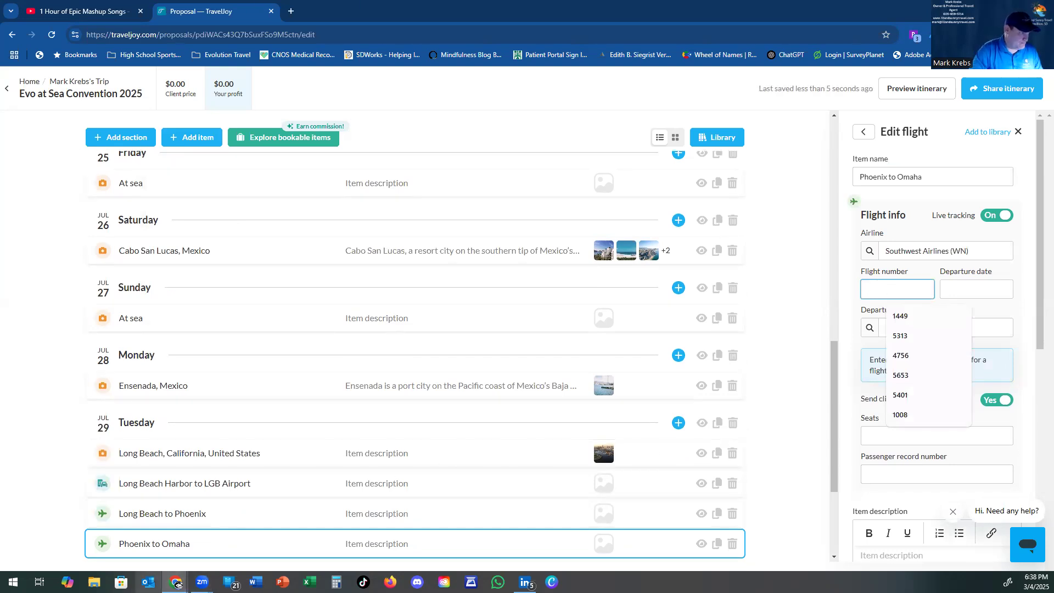
pyautogui.moveTo(176, 583)
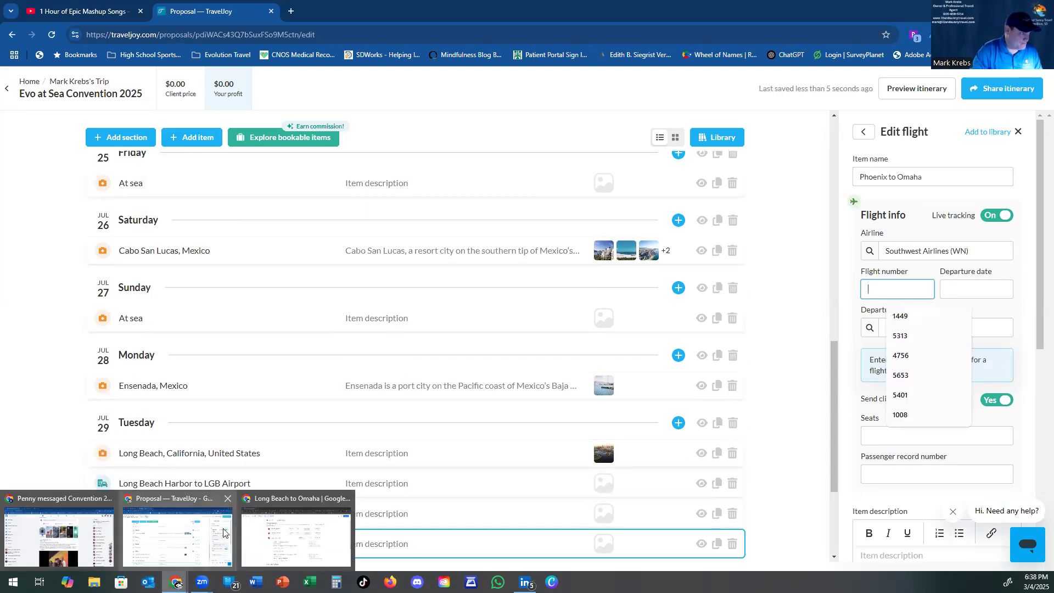
pyautogui.click(263, 503)
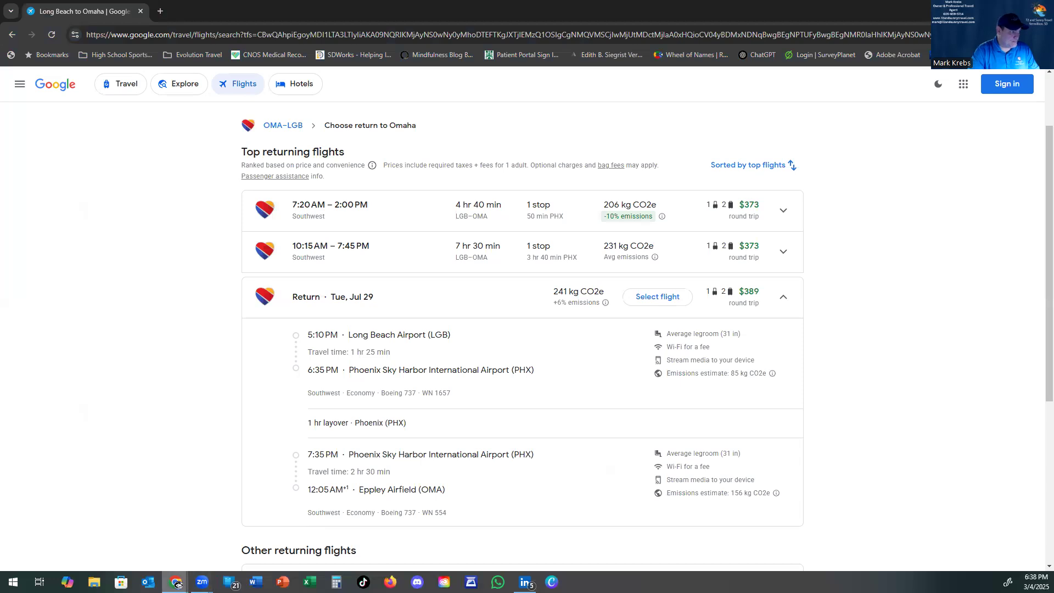
pyautogui.moveTo(176, 582)
pyautogui.click(178, 527)
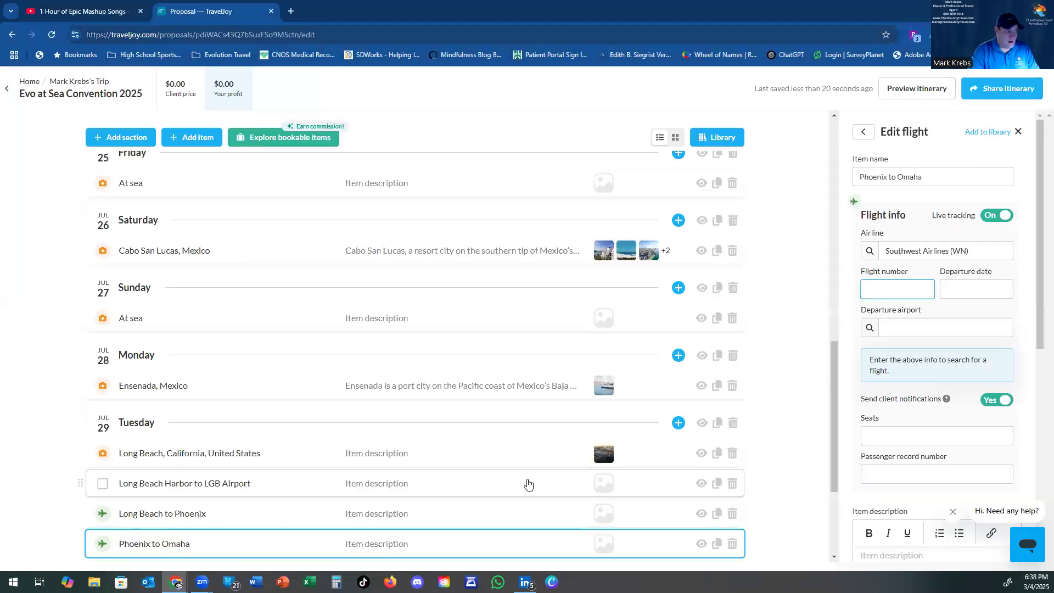
# Step: Enter flight 554, departure date 07/29/2025 and departure airport Phoenix, AZ (PHX)
pyautogui.write('554')
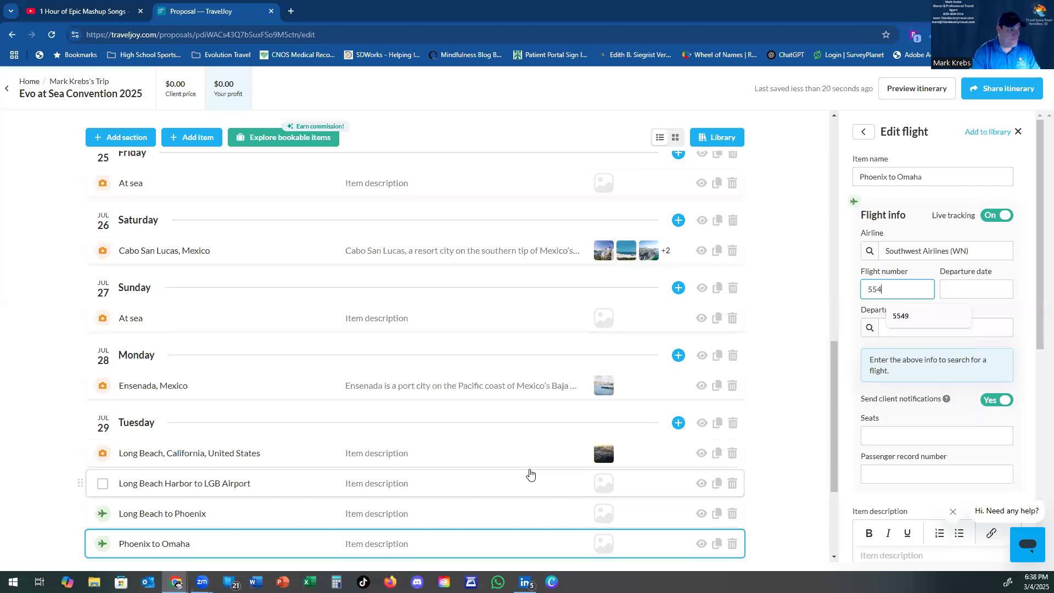
pyautogui.press('Tab')
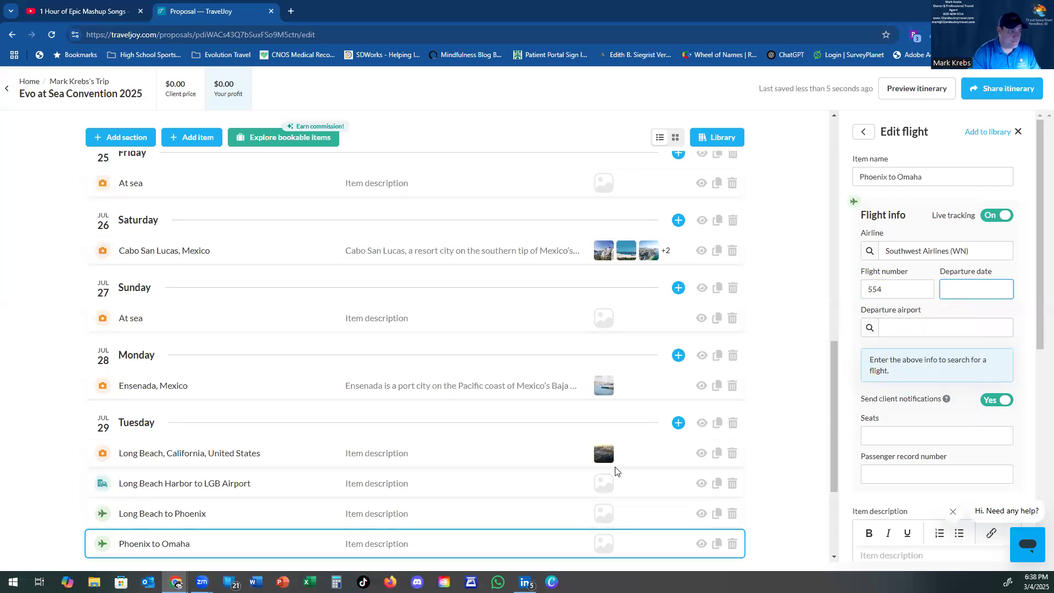
pyautogui.write('07/29/2025')
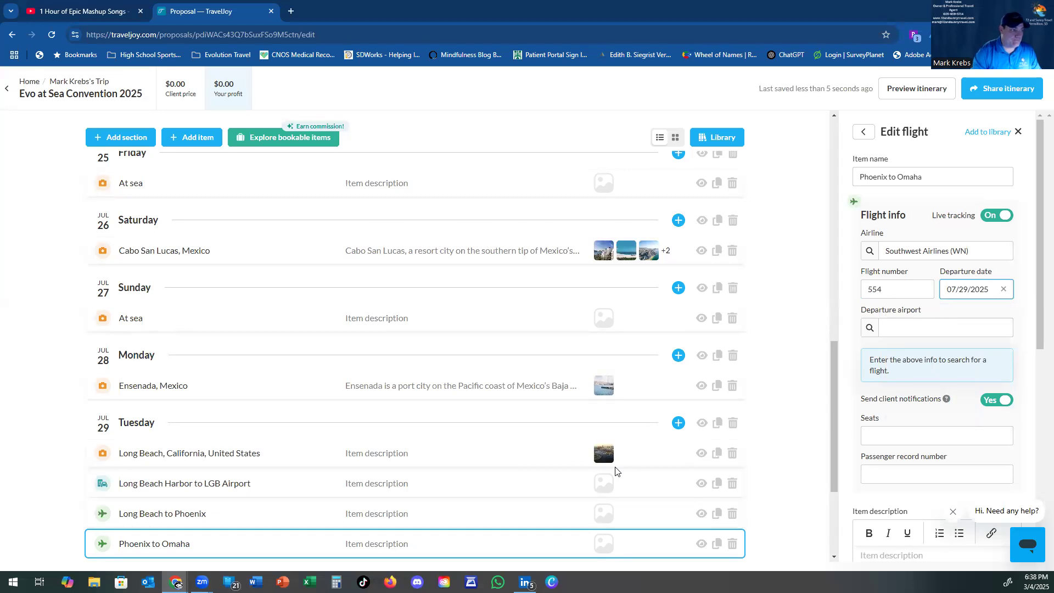
pyautogui.press('Tab')
pyautogui.write('P')
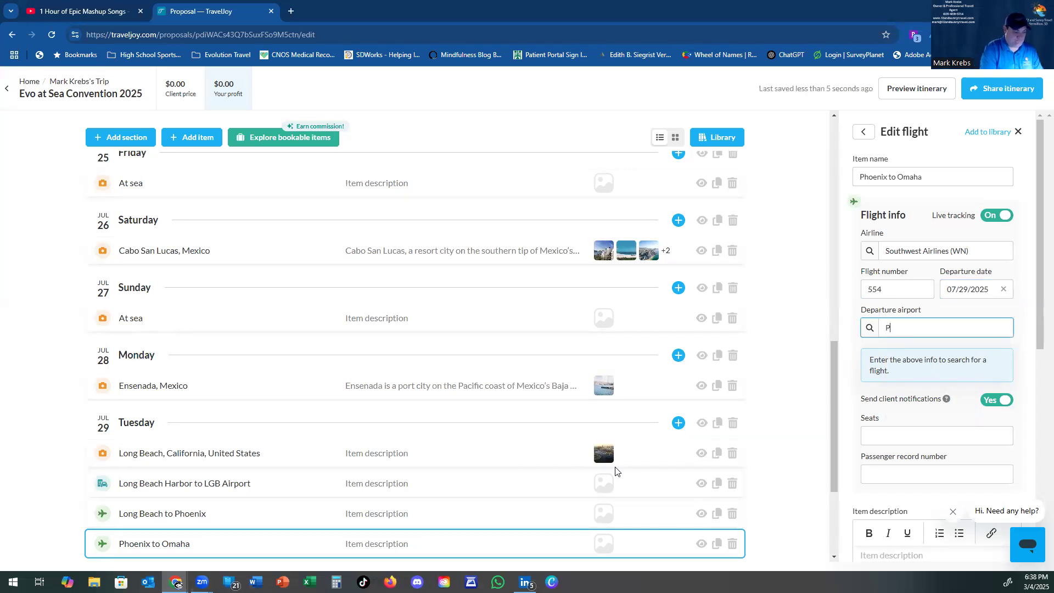
pyautogui.write('HX')
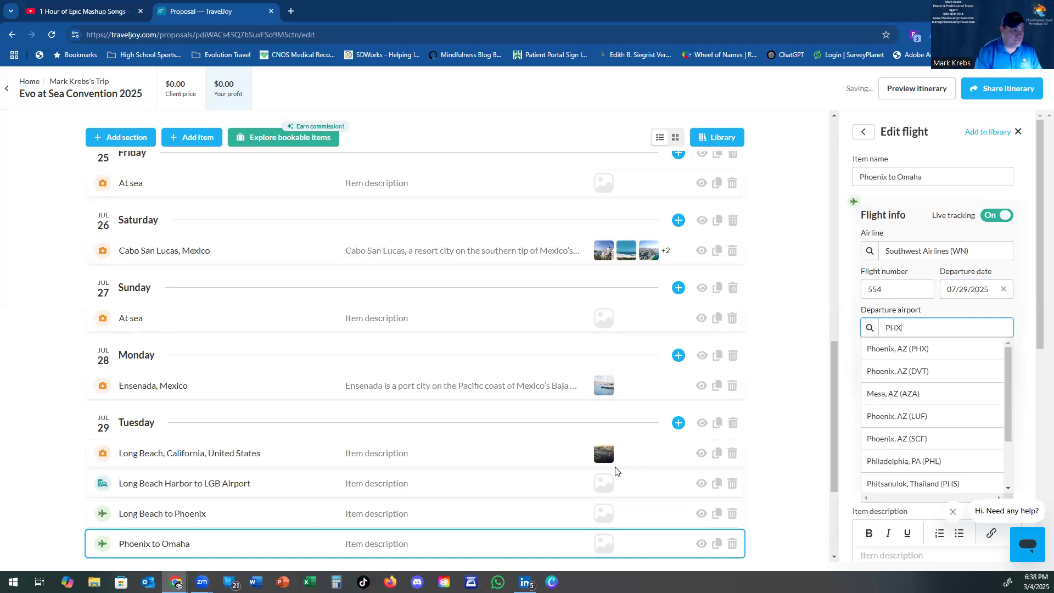
pyautogui.press('Return')
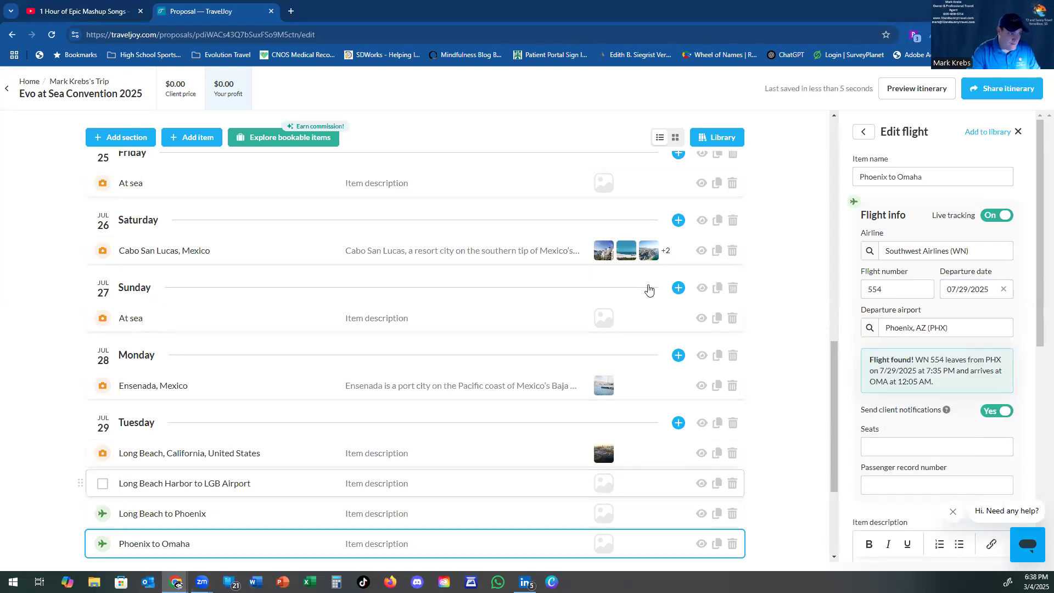
# Step: Scroll back to the top of the Evo at Sea Convention 2025 itinerary and switch it to preview mode
pyautogui.click(828, 409)
pyautogui.moveTo(830, 406); pyautogui.dragTo(814, 99)
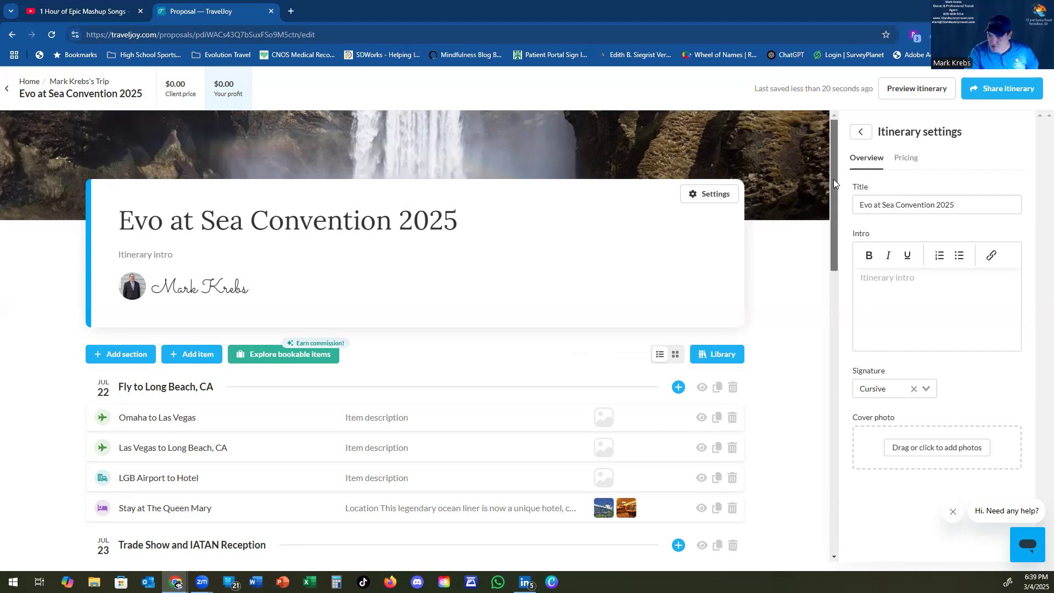
pyautogui.moveTo(833, 179); pyautogui.dragTo(802, 243)
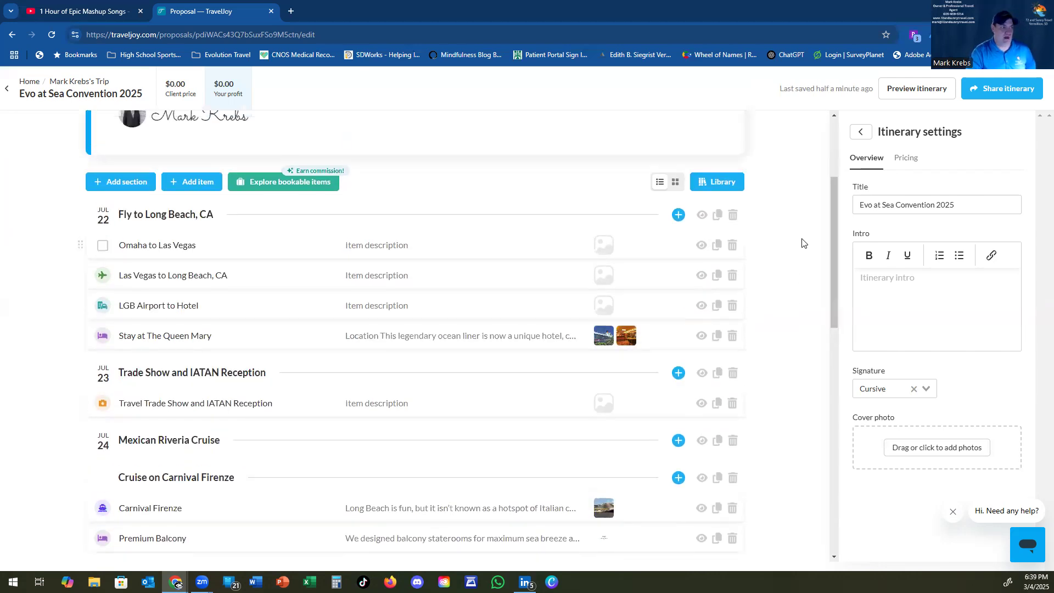
pyautogui.click(919, 93)
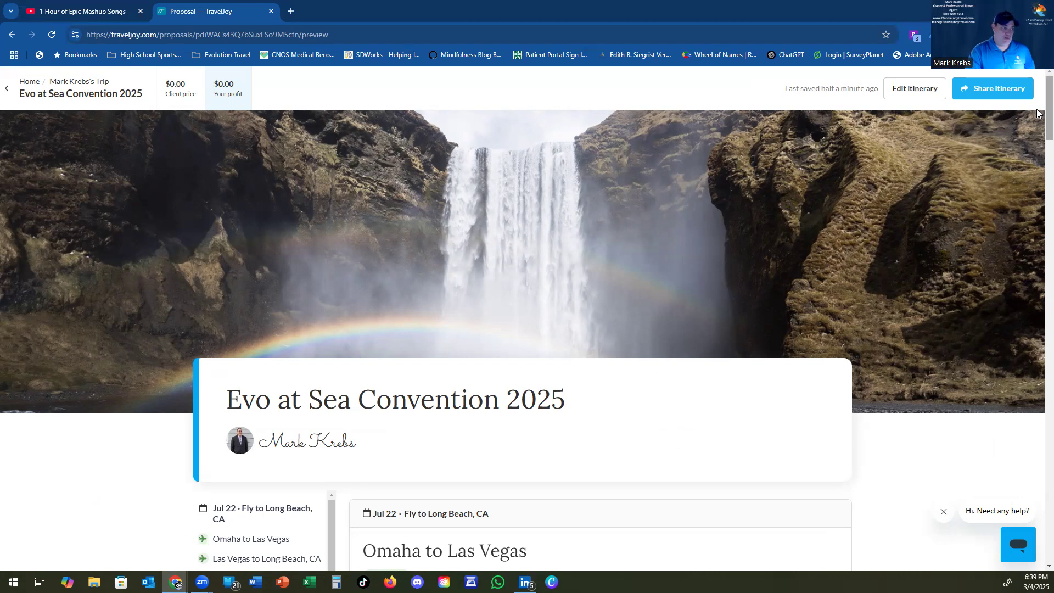
pyautogui.scroll(-2, 1037, 132)
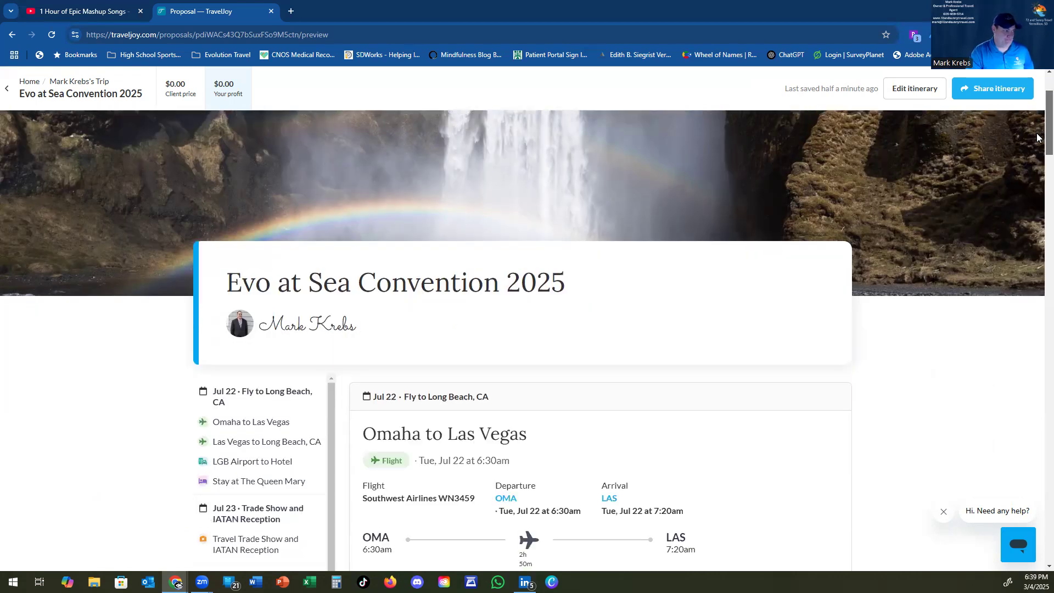
pyautogui.scroll(-4, 1036, 137)
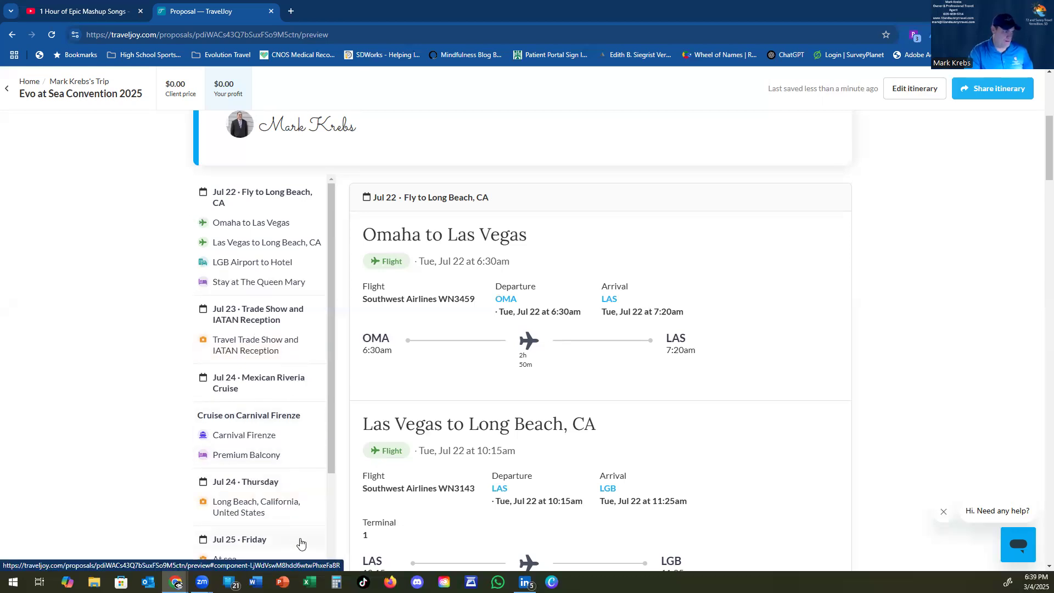
pyautogui.moveTo(329, 442); pyautogui.dragTo(333, 592)
pyautogui.scroll(4, 315, 348)
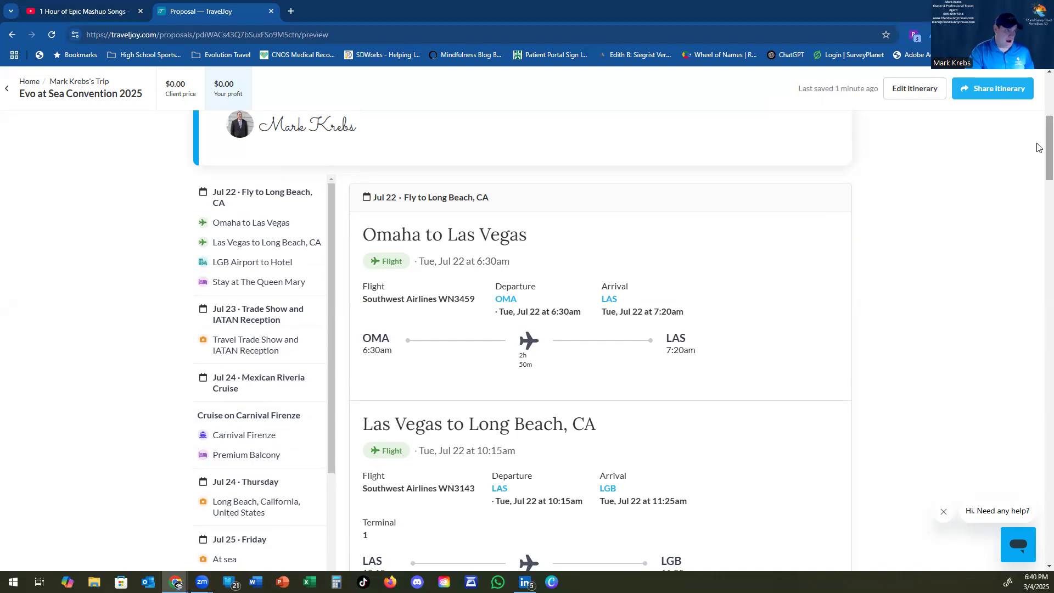
pyautogui.scroll(-3, 1037, 159)
pyautogui.scroll(-3, 1037, 165)
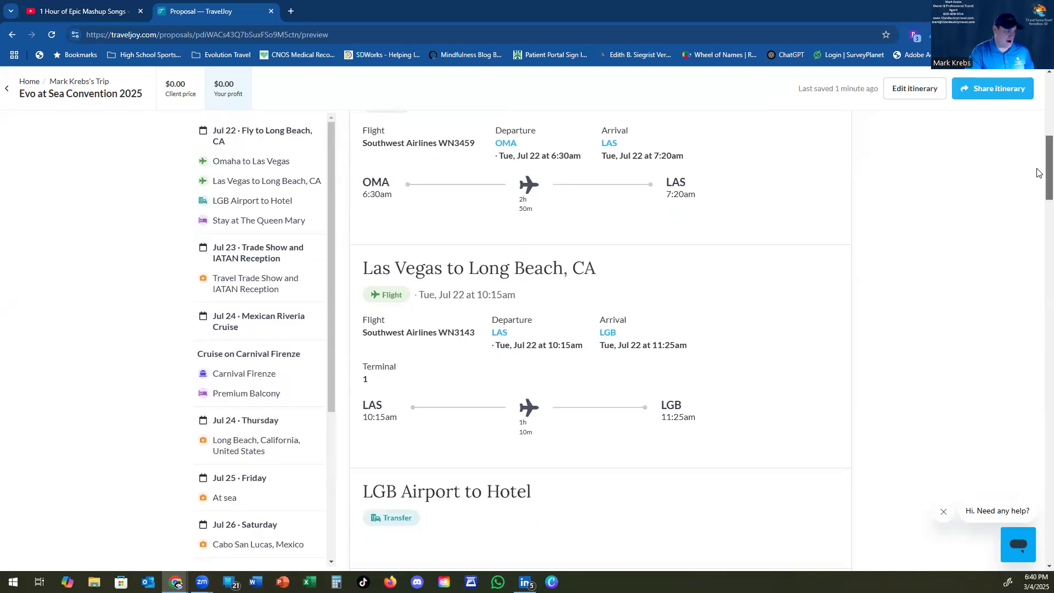
pyautogui.scroll(-3, 1039, 186)
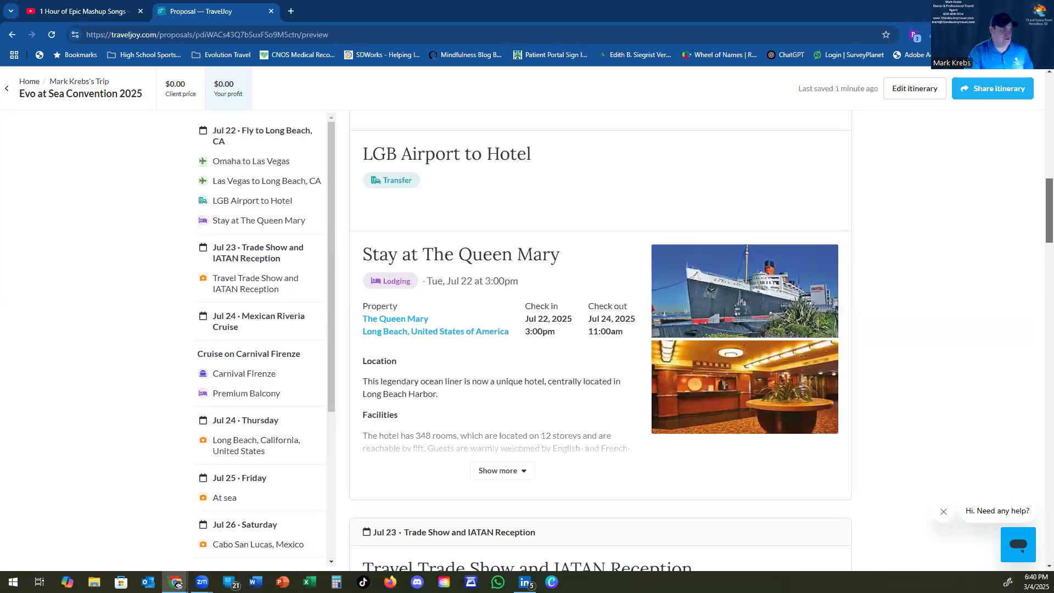
pyautogui.scroll(-9, 1038, 282)
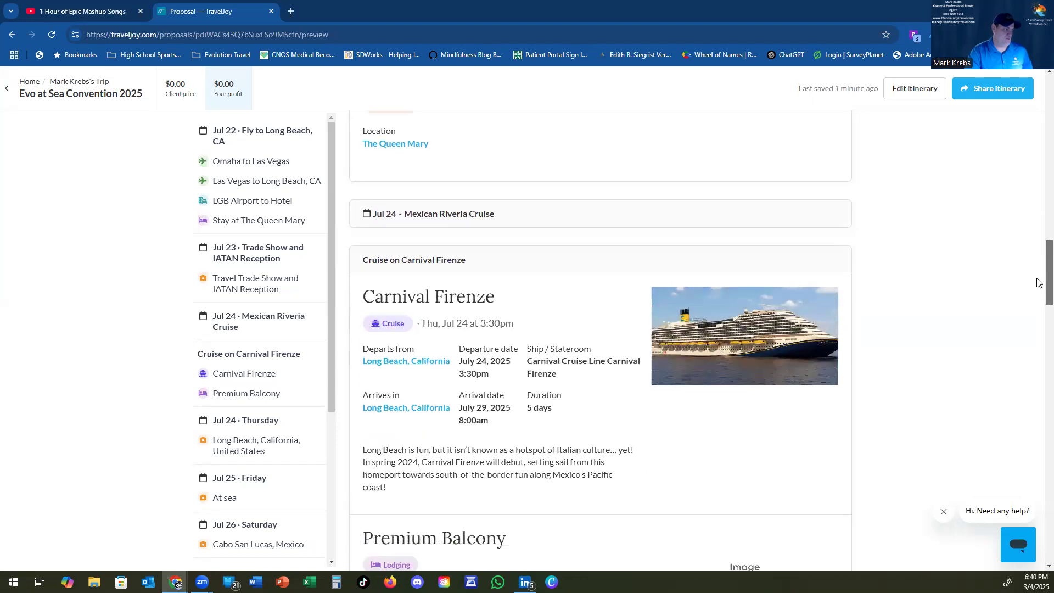
pyautogui.scroll(-2, 1039, 282)
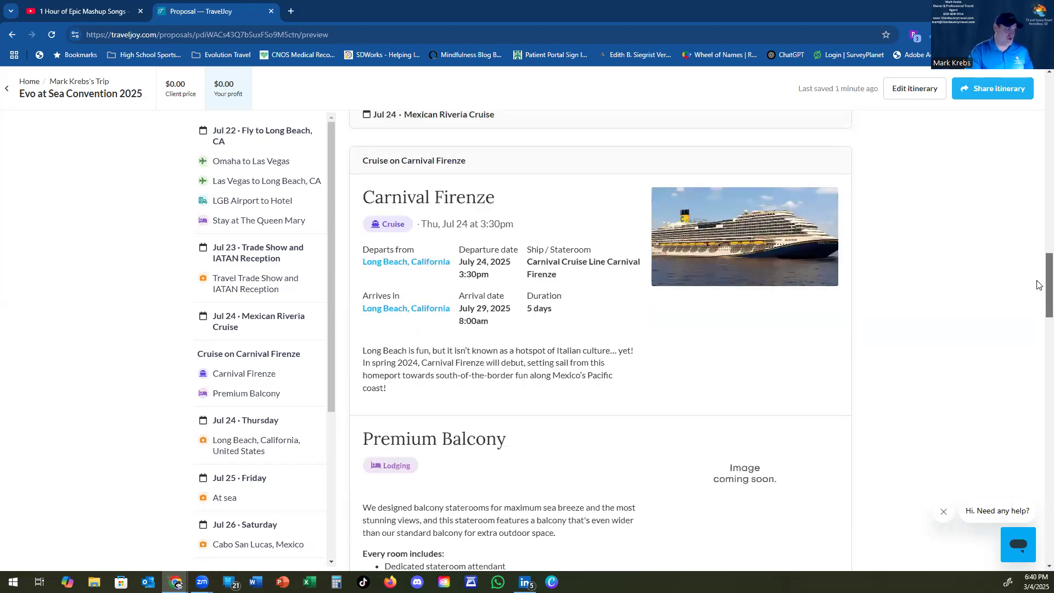
pyautogui.scroll(-3, 1039, 284)
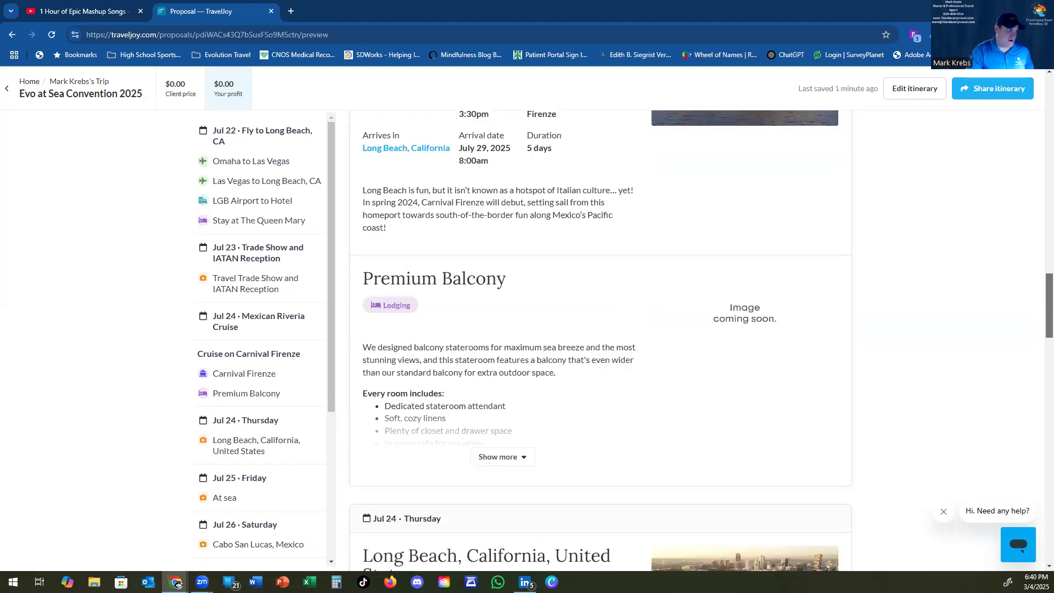
pyautogui.scroll(-6, 600, 340)
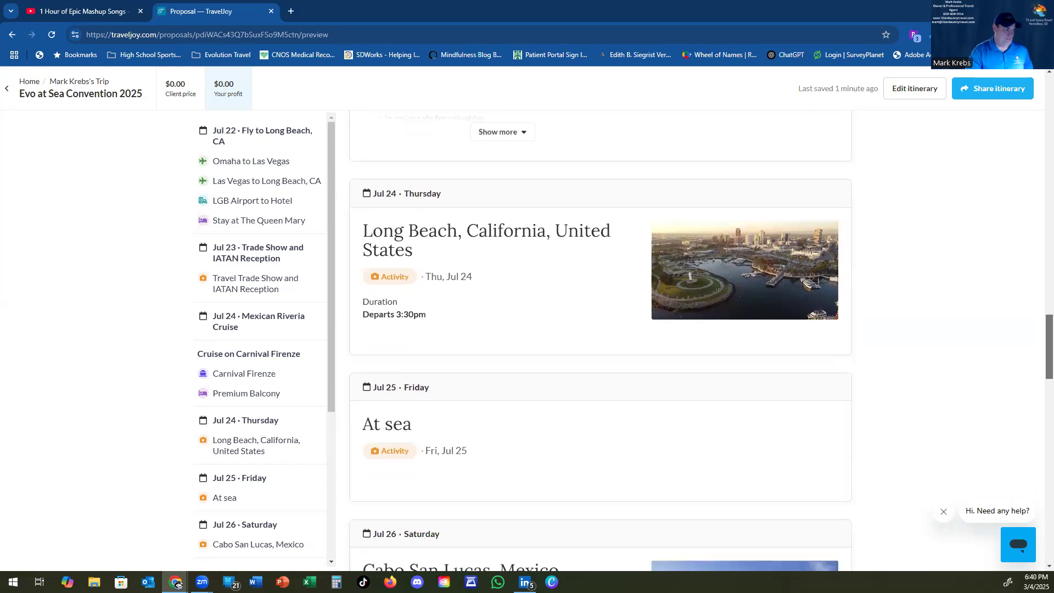
pyautogui.scroll(-5, 601, 341)
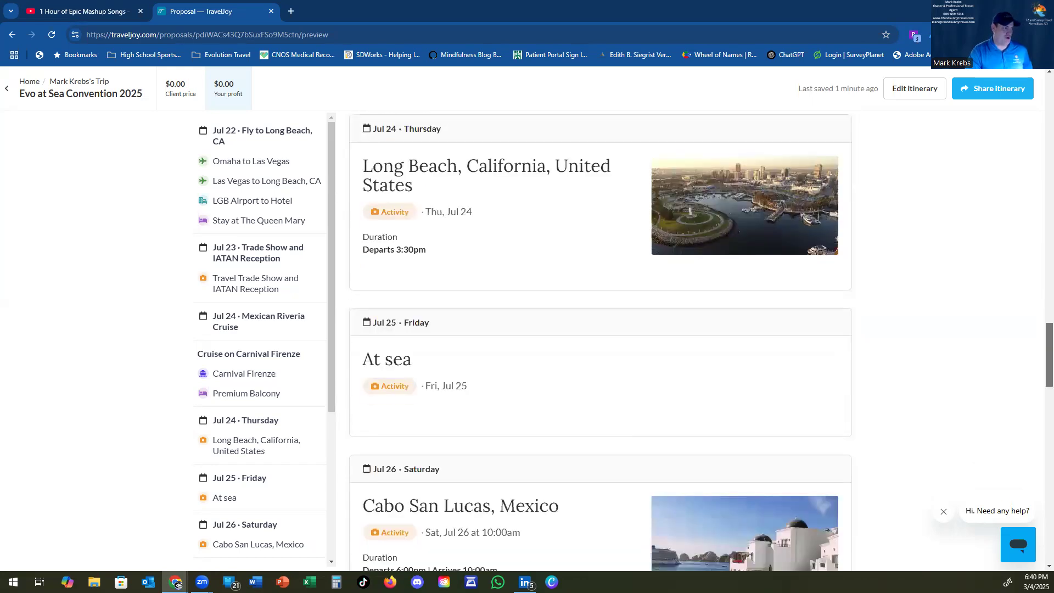
pyautogui.scroll(-1, 601, 340)
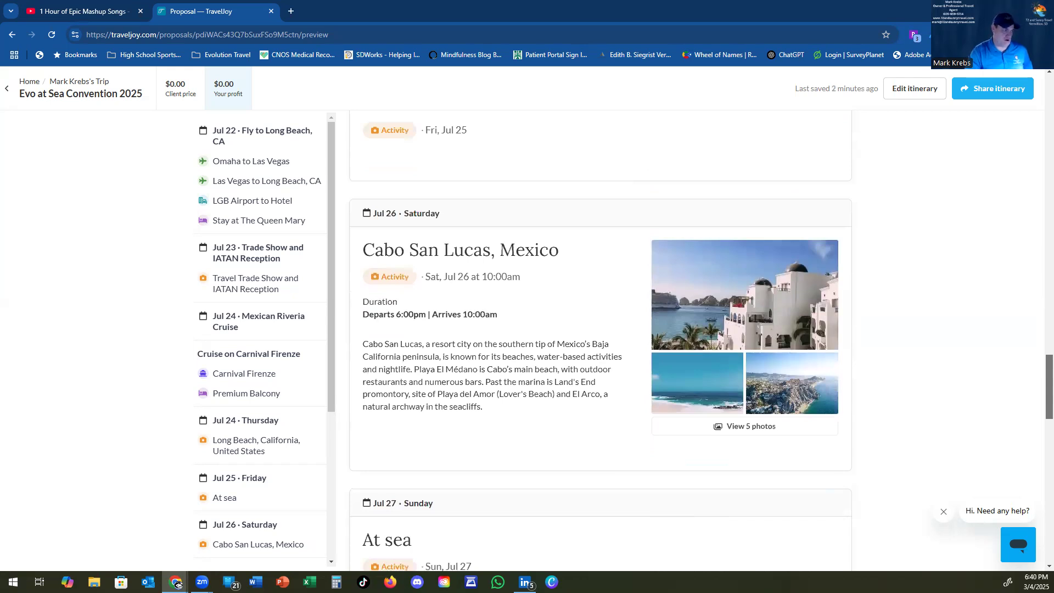
pyautogui.scroll(-7, 600, 340)
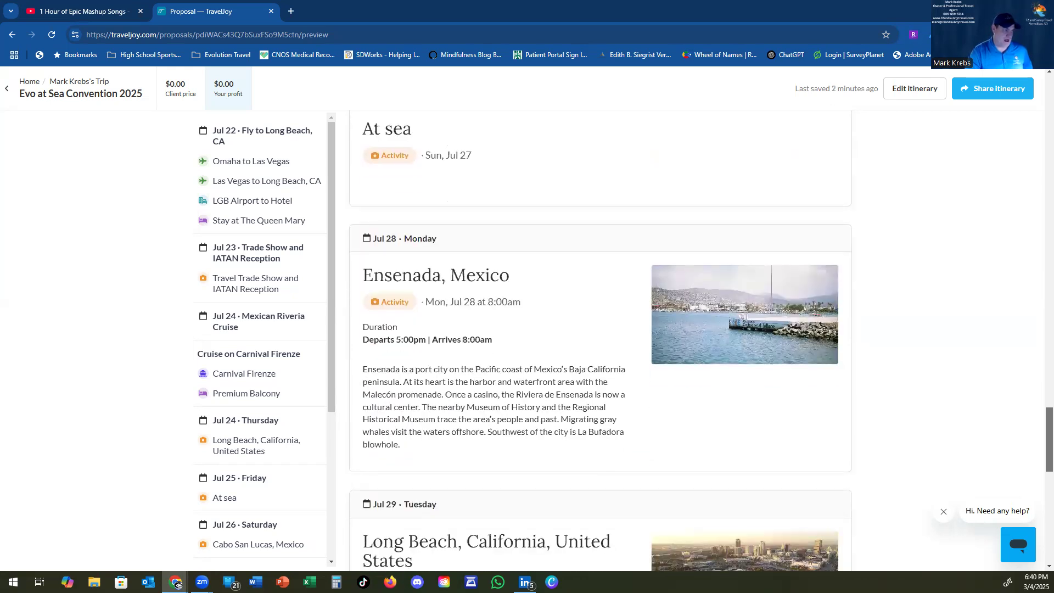
pyautogui.scroll(-5, 600, 340)
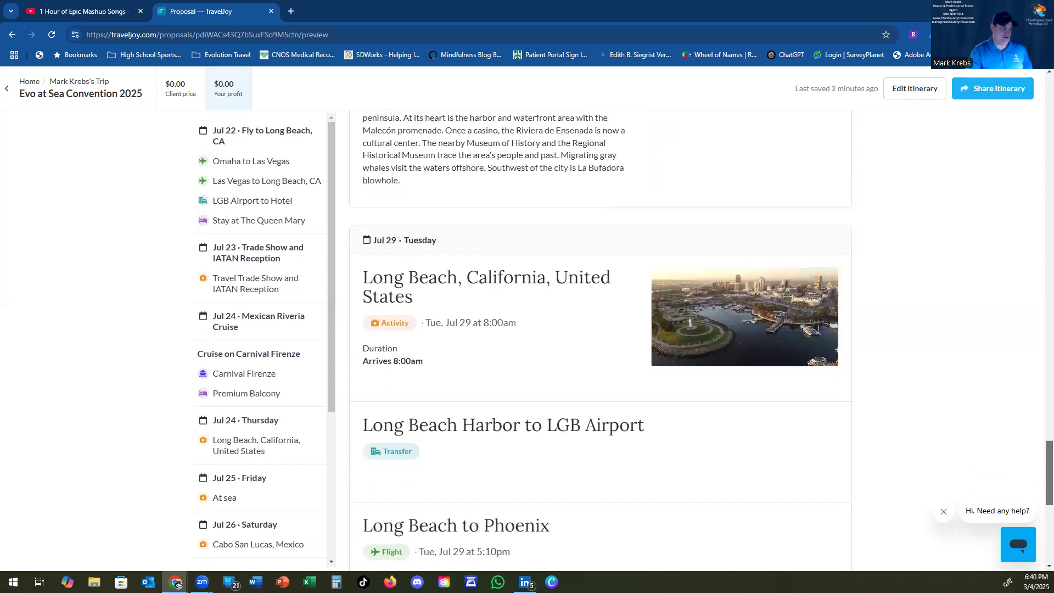
pyautogui.scroll(-5, 601, 340)
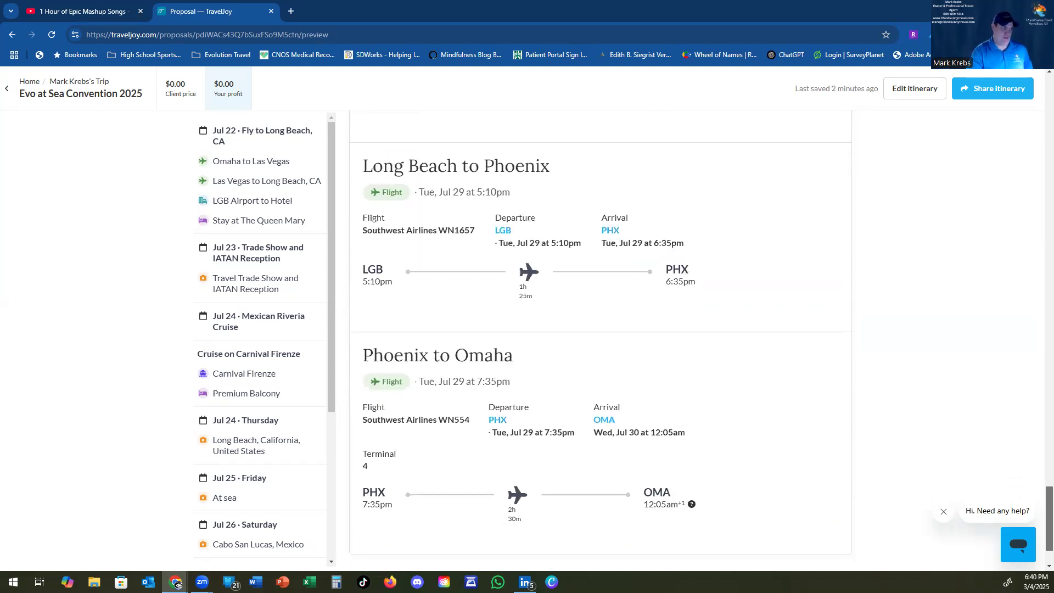
pyautogui.scroll(-2, 600, 340)
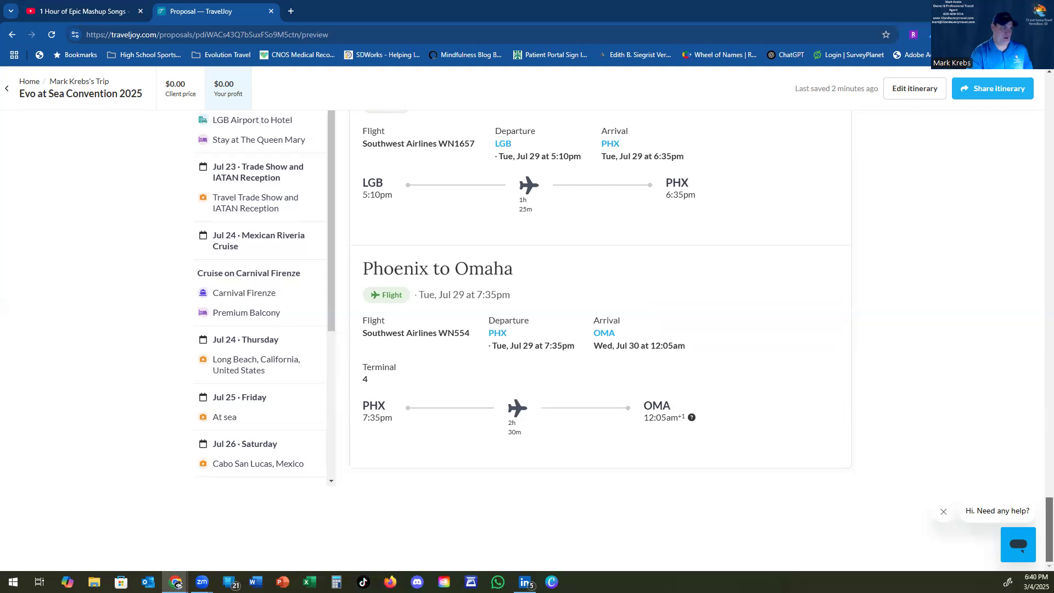
pyautogui.press('Home')
pyautogui.moveTo(1049, 132); pyautogui.dragTo(1049, 110)
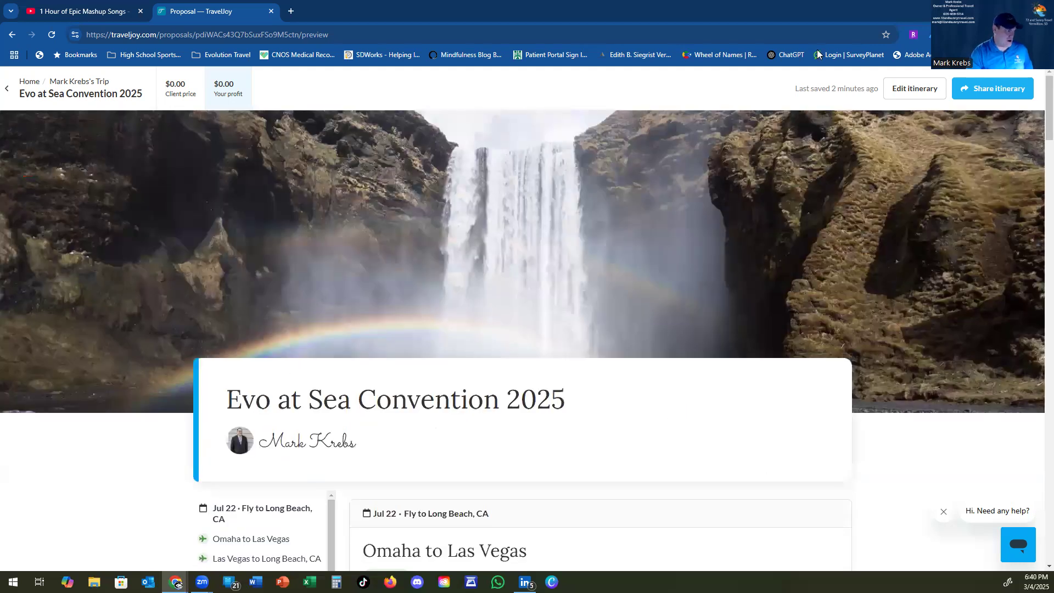
# Step: Check the Share itinerary options without sharing, then return to the Home dashboard
pyautogui.click(999, 92)
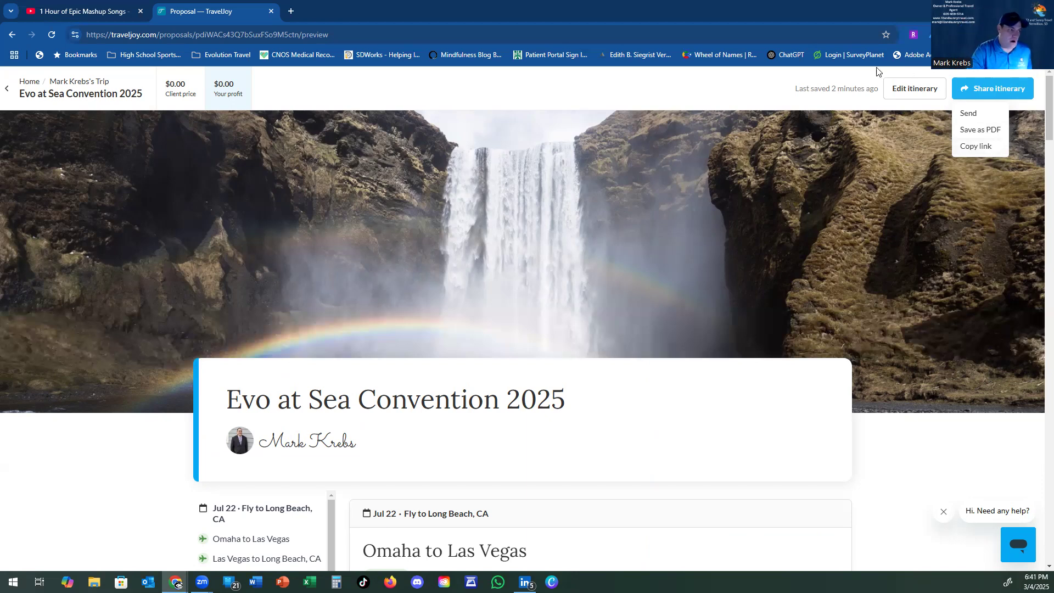
pyautogui.click(719, 93)
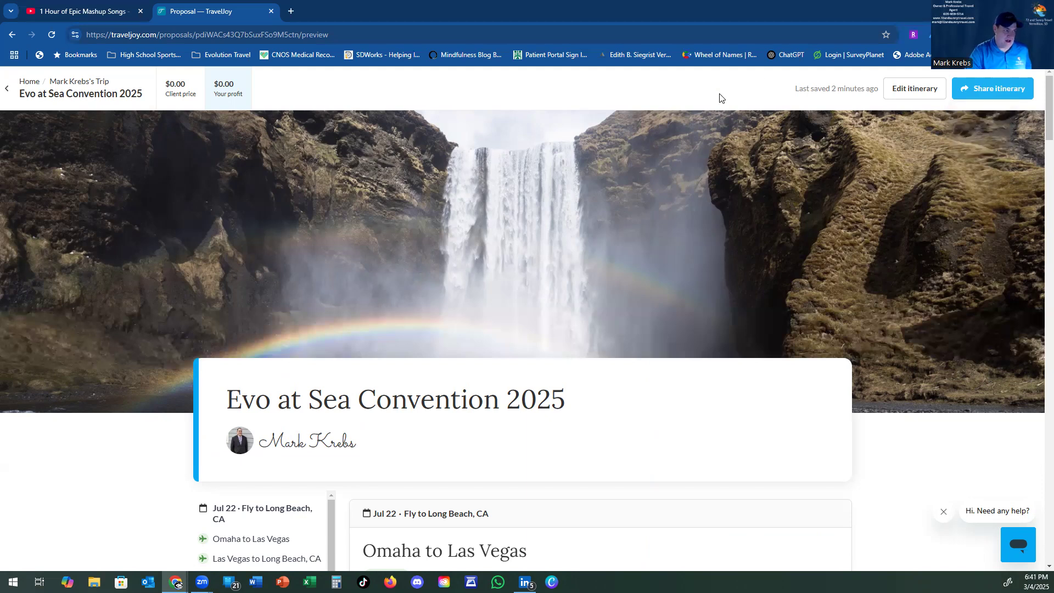
pyautogui.click(24, 87)
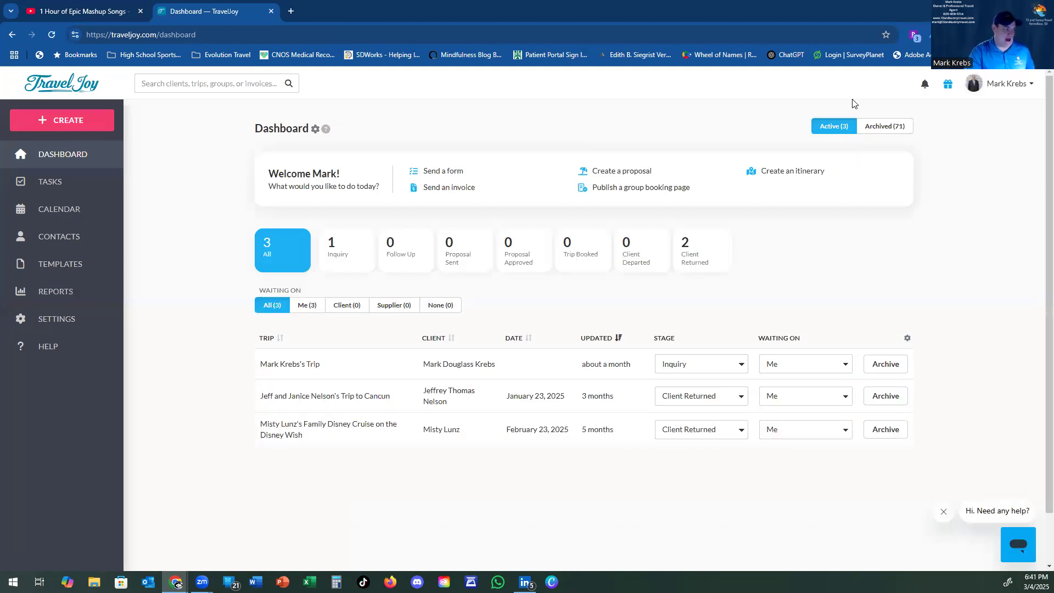
# Step: Open the Invites page showing 2 referrals joined and $45.00 in credits
pyautogui.click(948, 84)
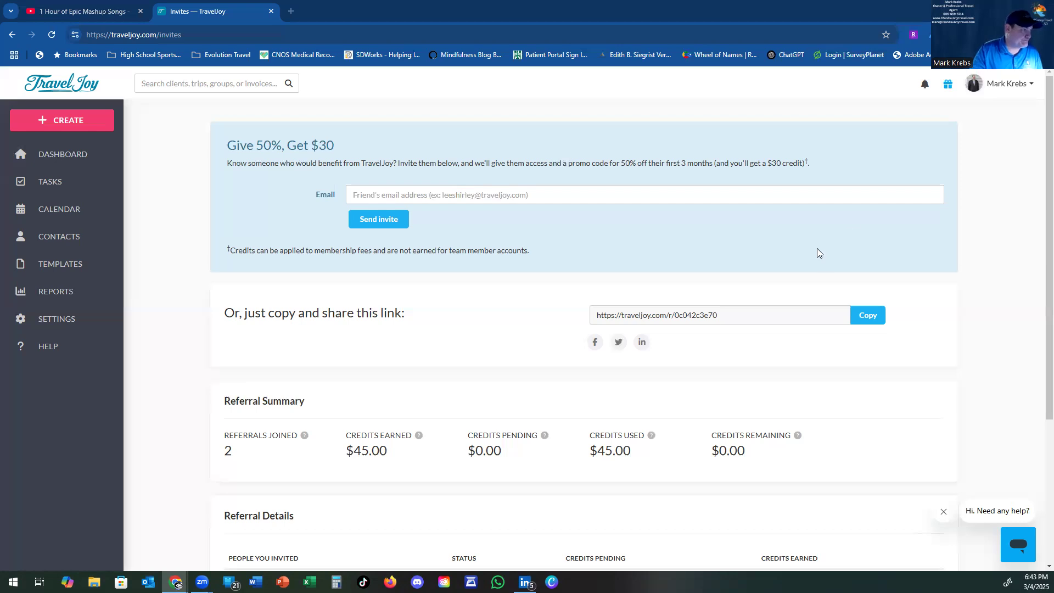
# Step: Copy the referral share link to the clipboard, then head back to the TravelJoy dashboard
pyautogui.click(878, 317)
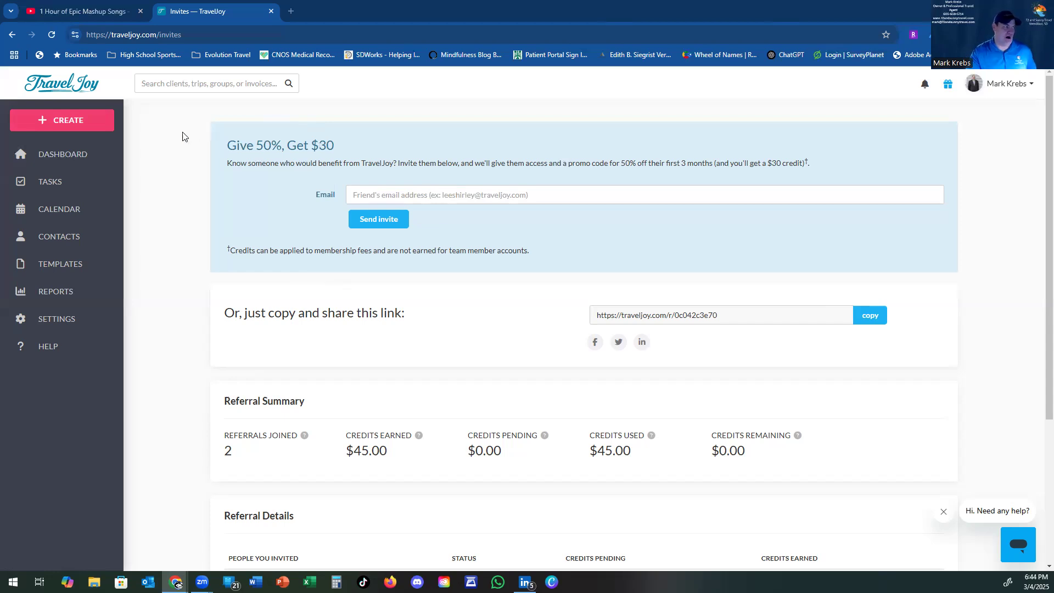
pyautogui.click(105, 163)
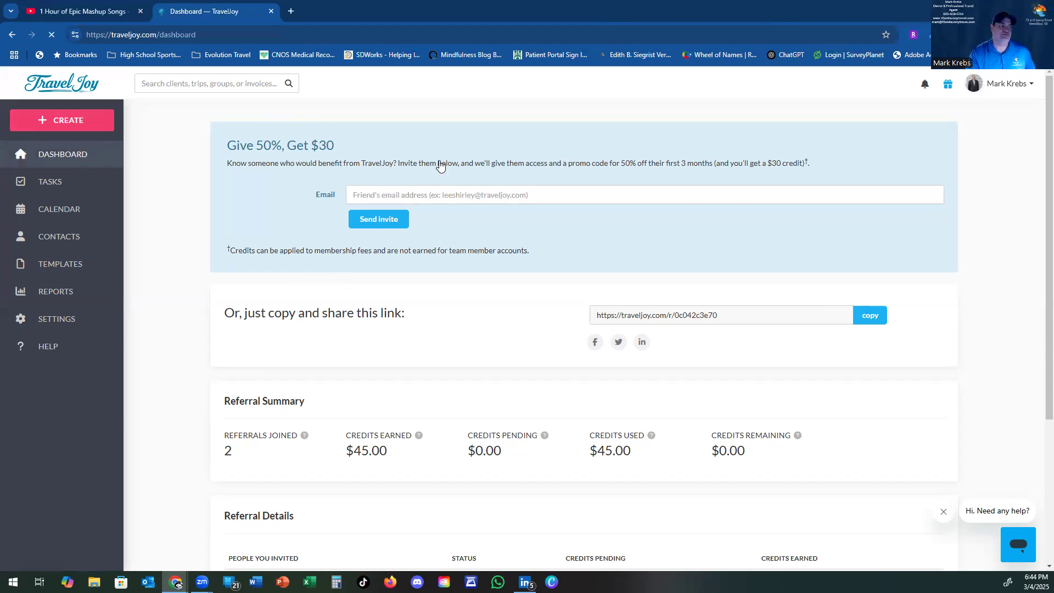